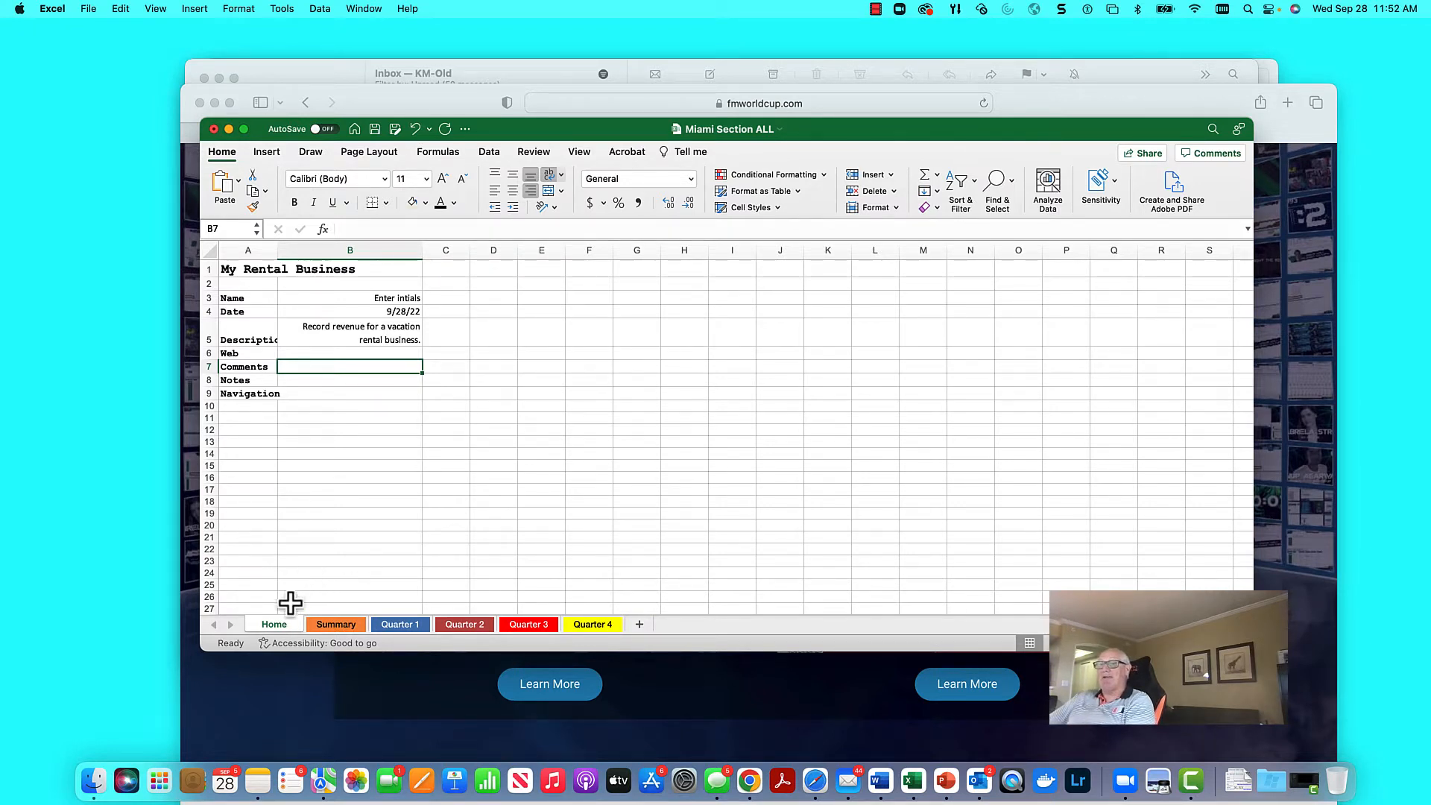
# Step: Color the Home sheet's tab yellow and check it against the other sheet tabs
pyautogui.rightClick(275, 623)
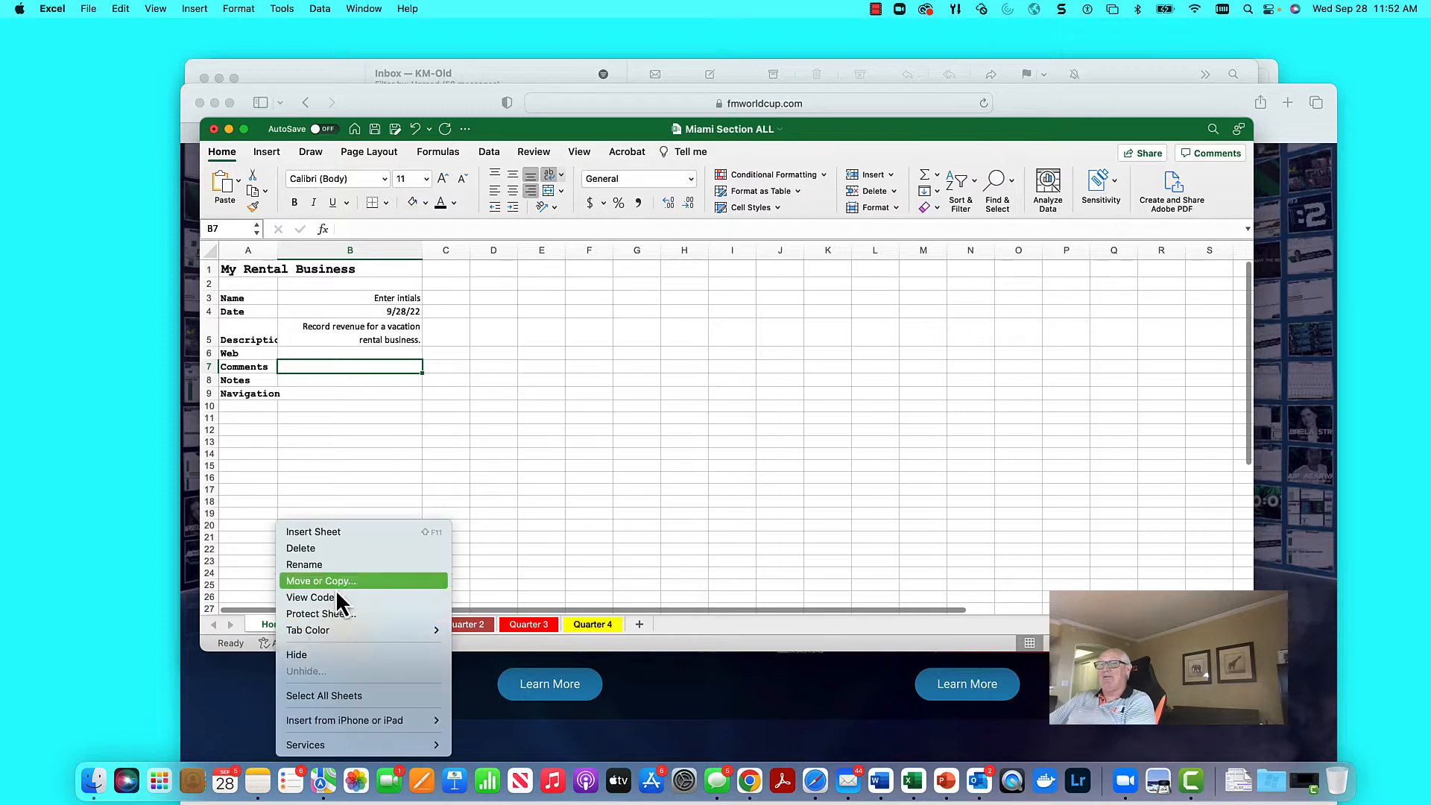
pyautogui.moveTo(343, 630)
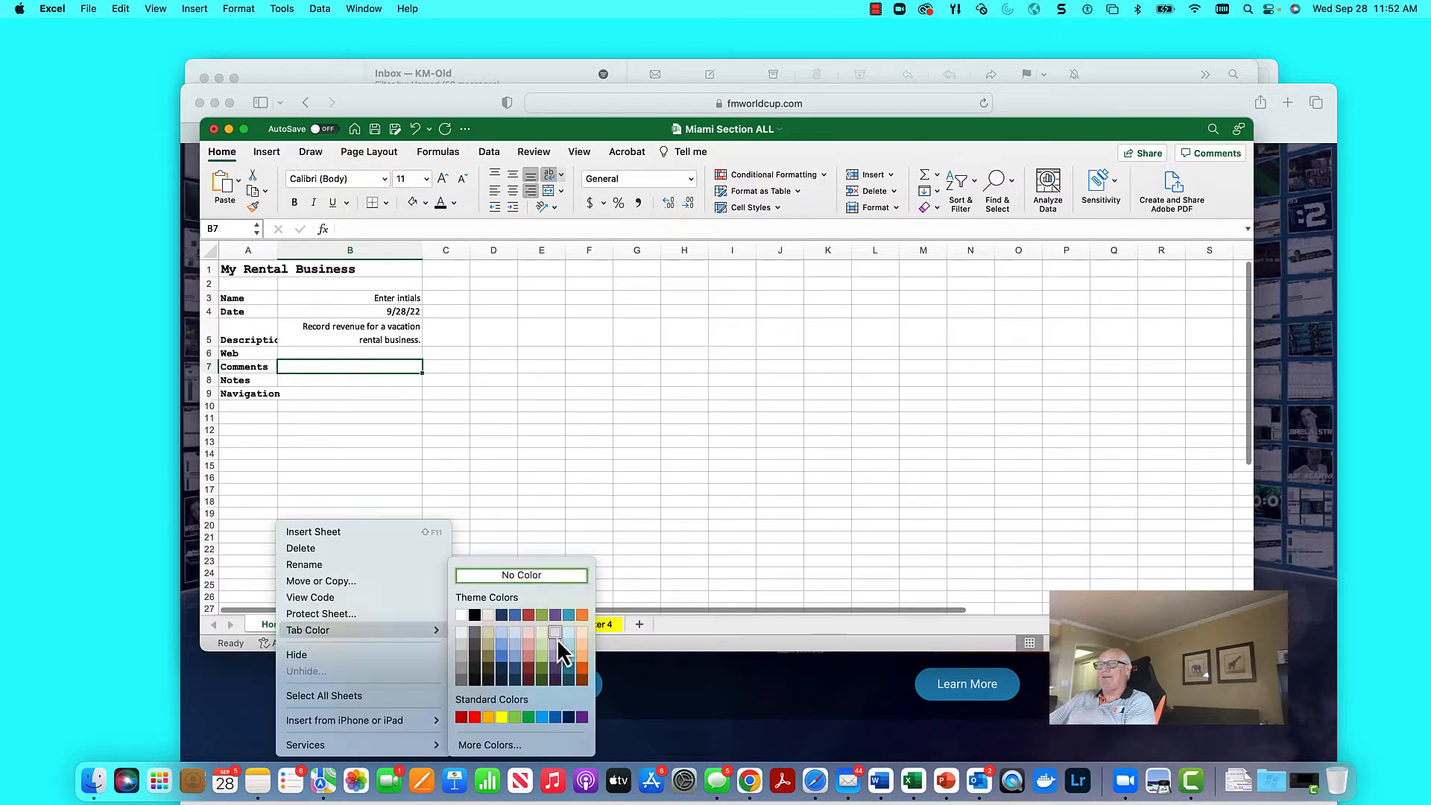
pyautogui.click(502, 717)
pyautogui.click(418, 502)
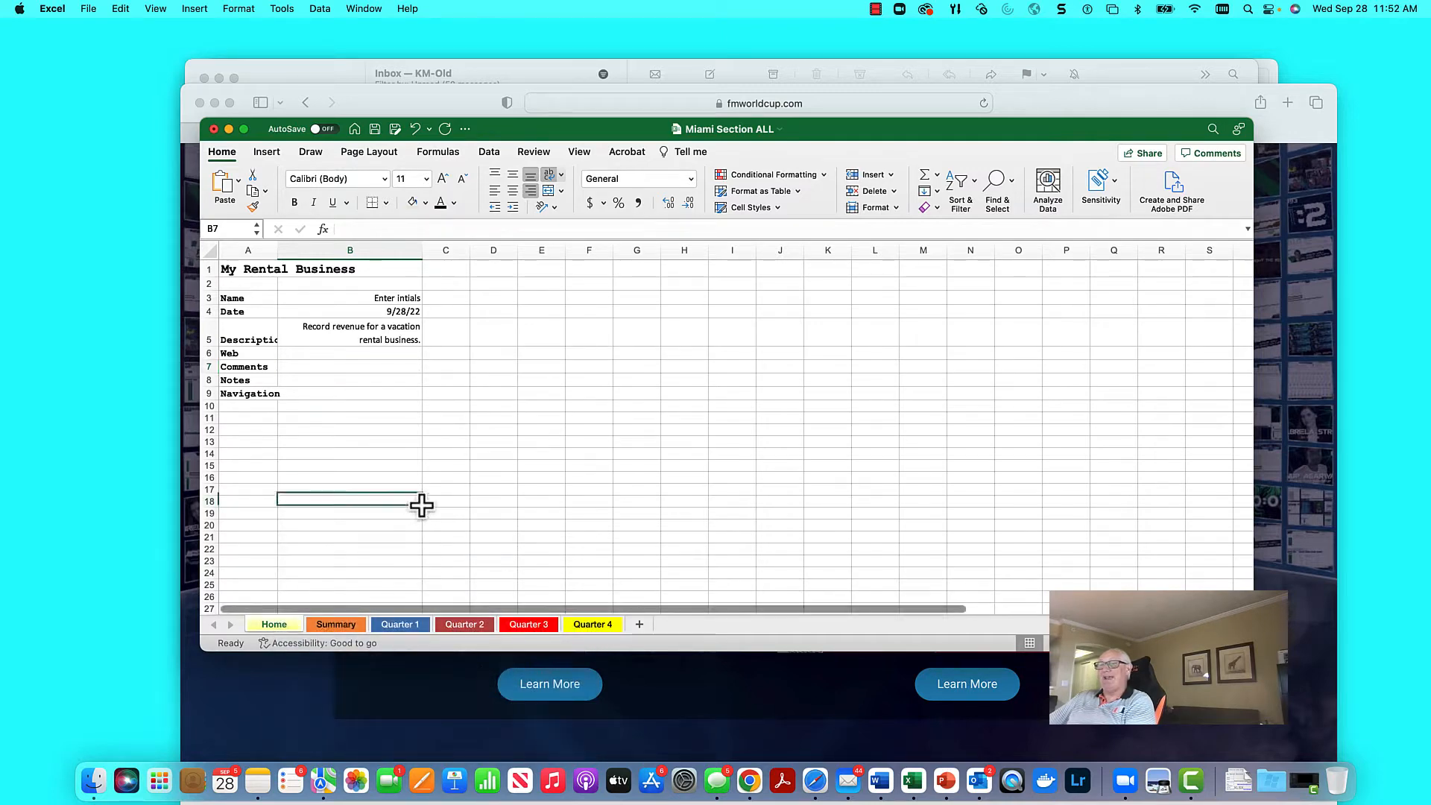
pyautogui.click(346, 627)
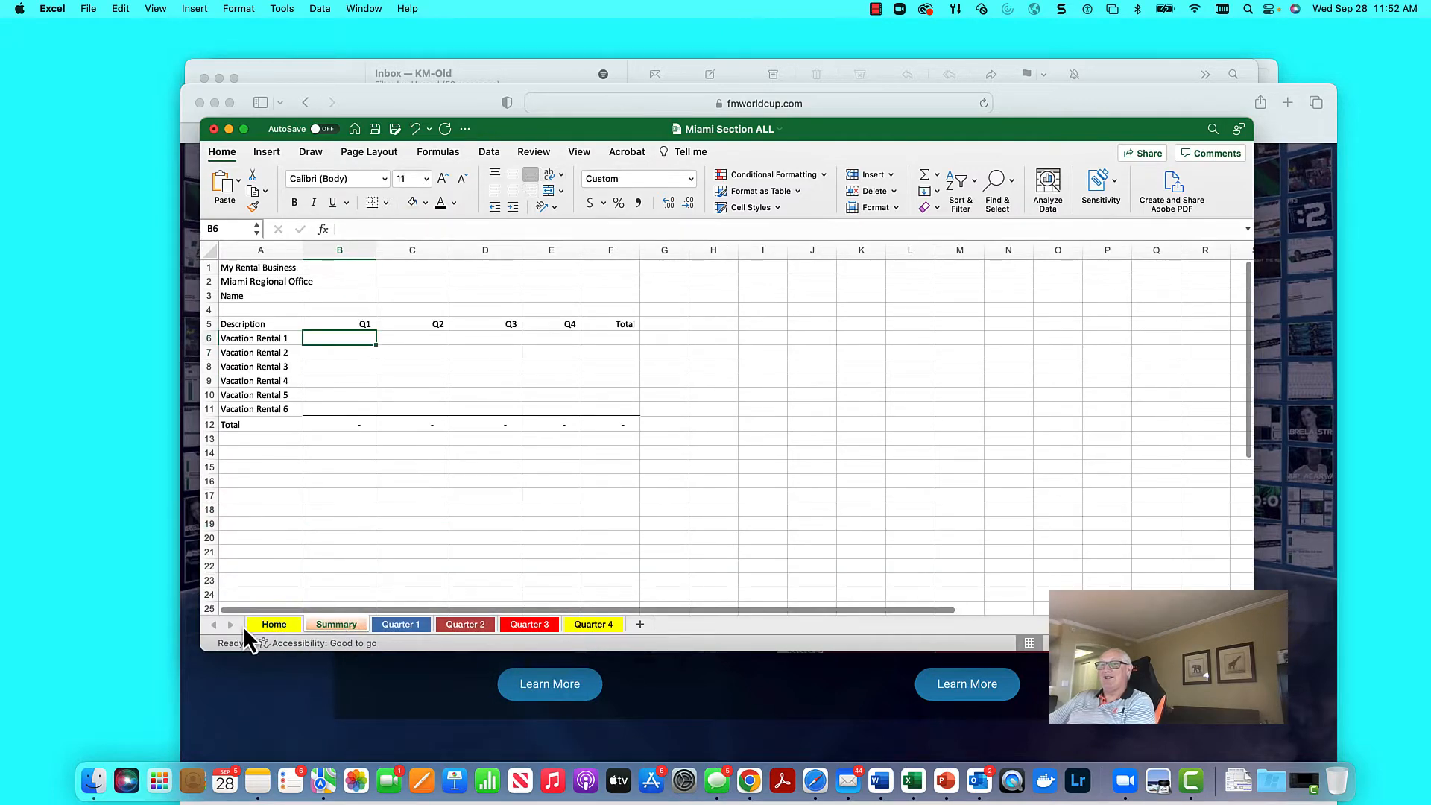
pyautogui.click(270, 623)
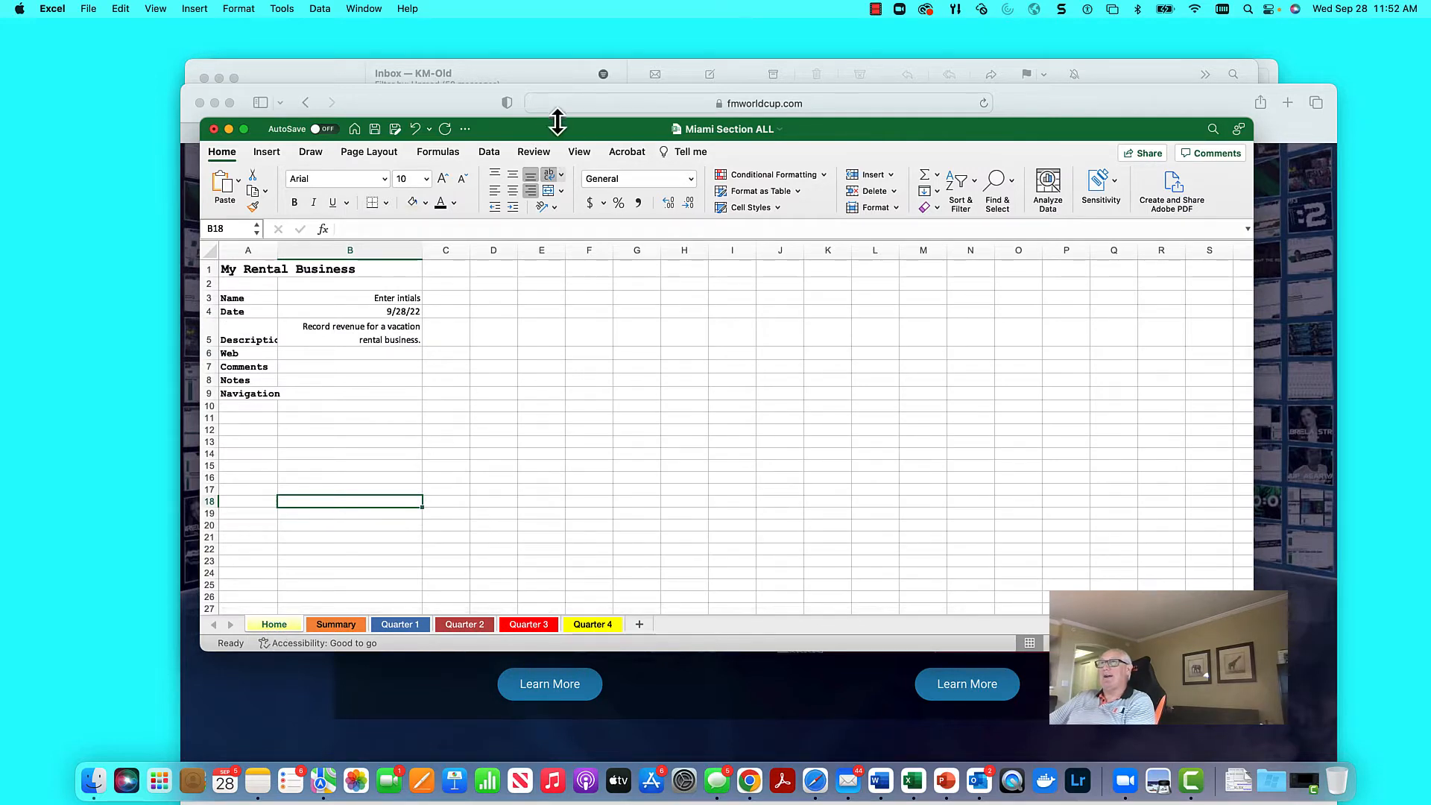
# Step: Enlarge the workbook window vertically at both its upper and lower edges
pyautogui.moveTo(558, 123); pyautogui.dragTo(564, 27)
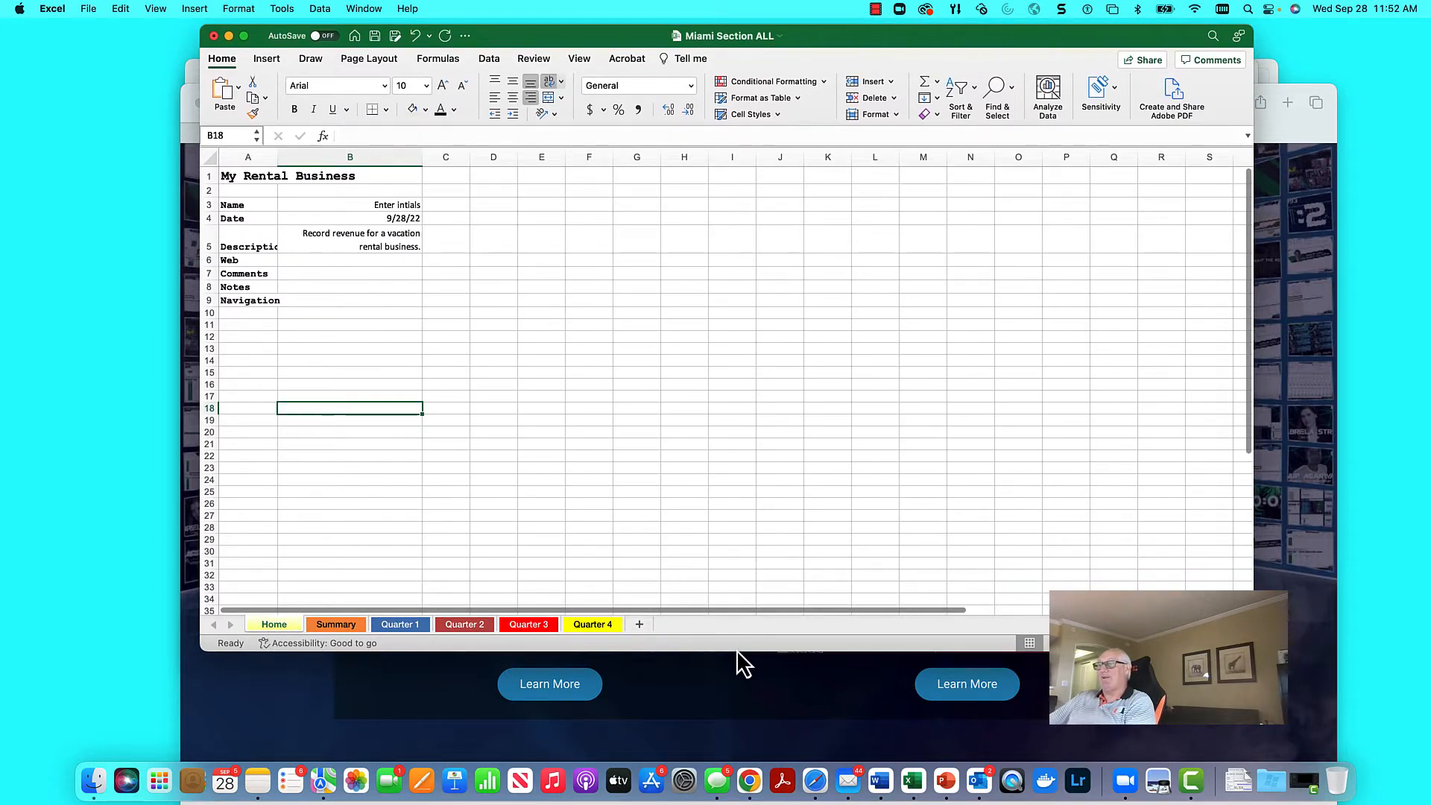
pyautogui.moveTo(735, 652); pyautogui.dragTo(733, 733)
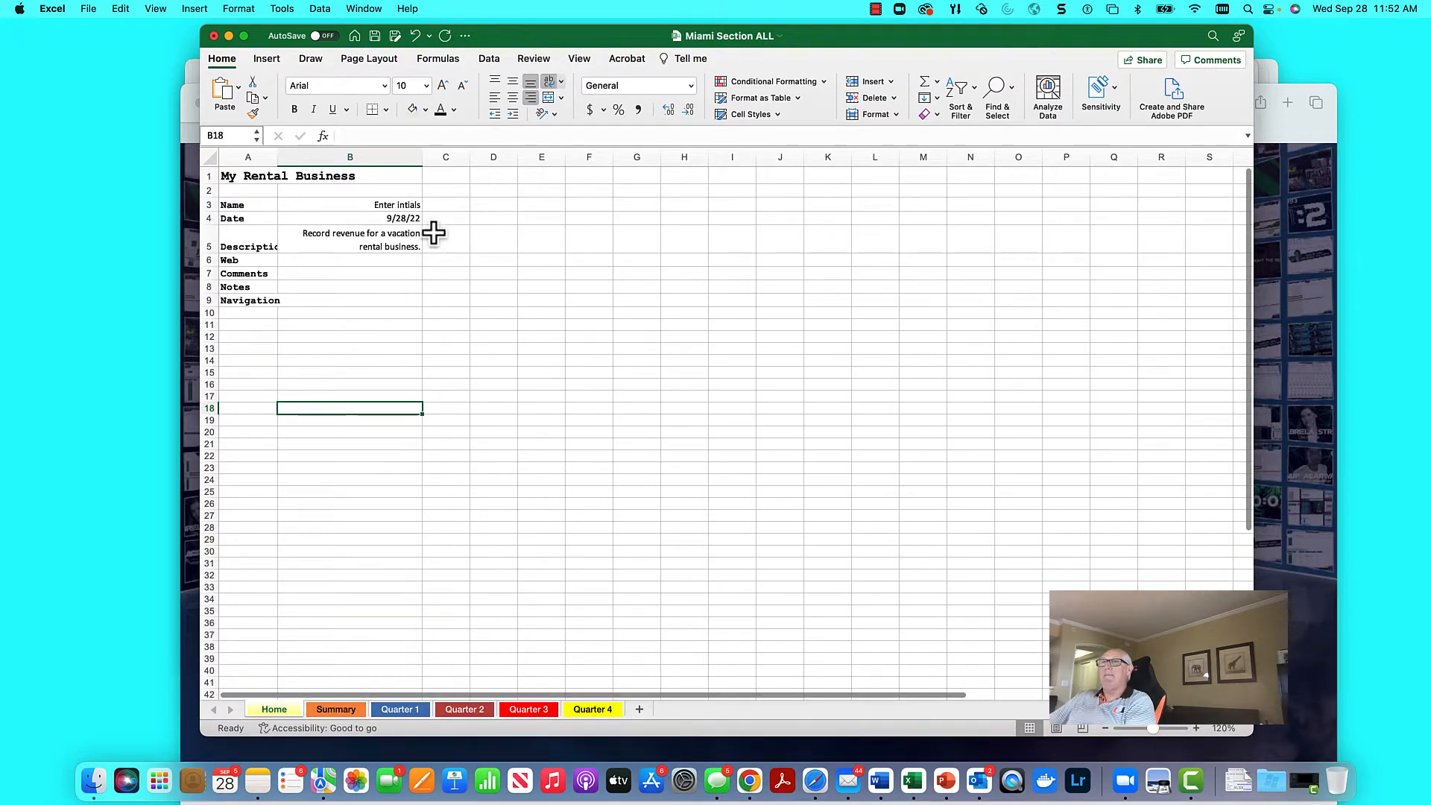
# Step: Go through the Home sheet's entries in column B and widen column A to fit the Description and Navigation labels
pyautogui.click(362, 203)
pyautogui.click(347, 219)
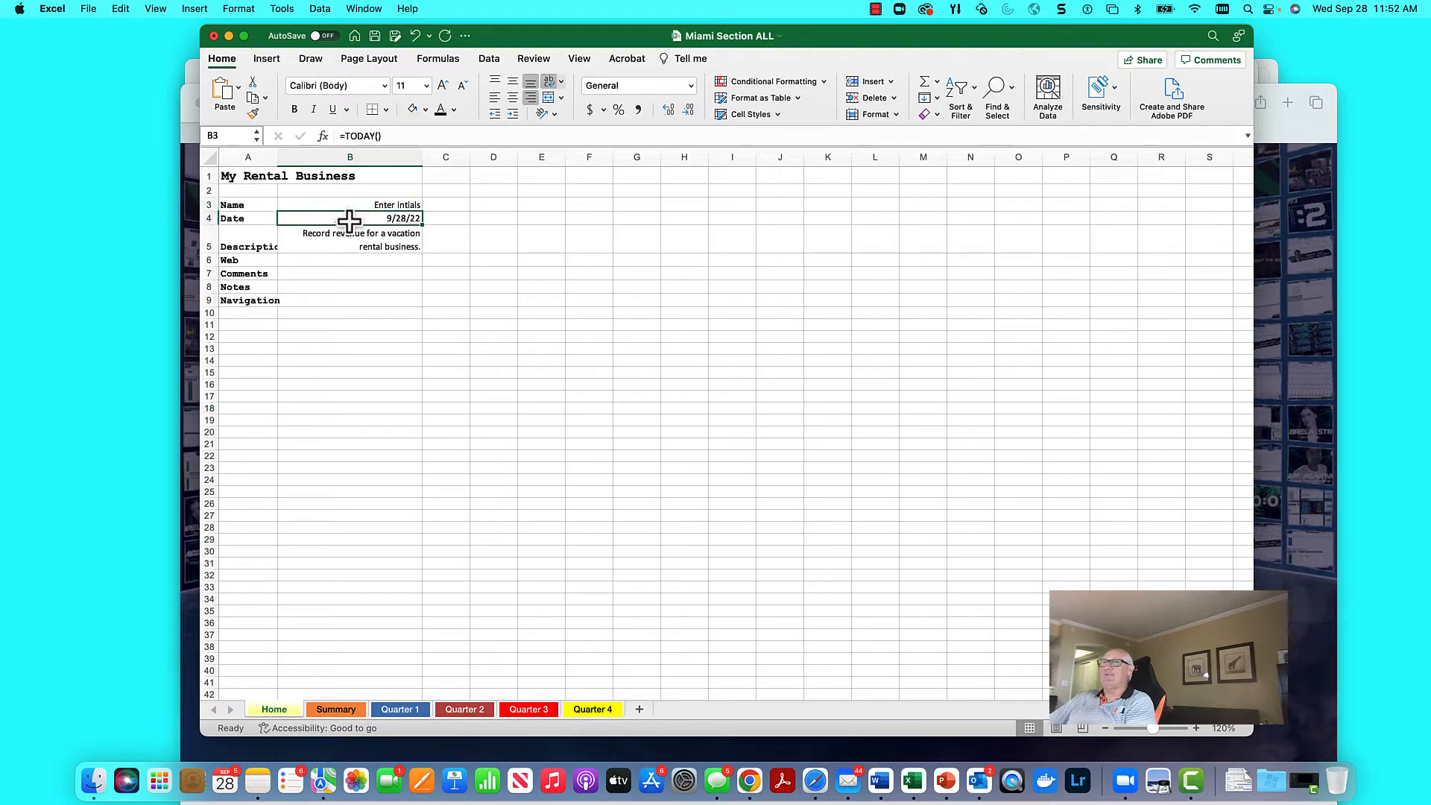
pyautogui.click(348, 240)
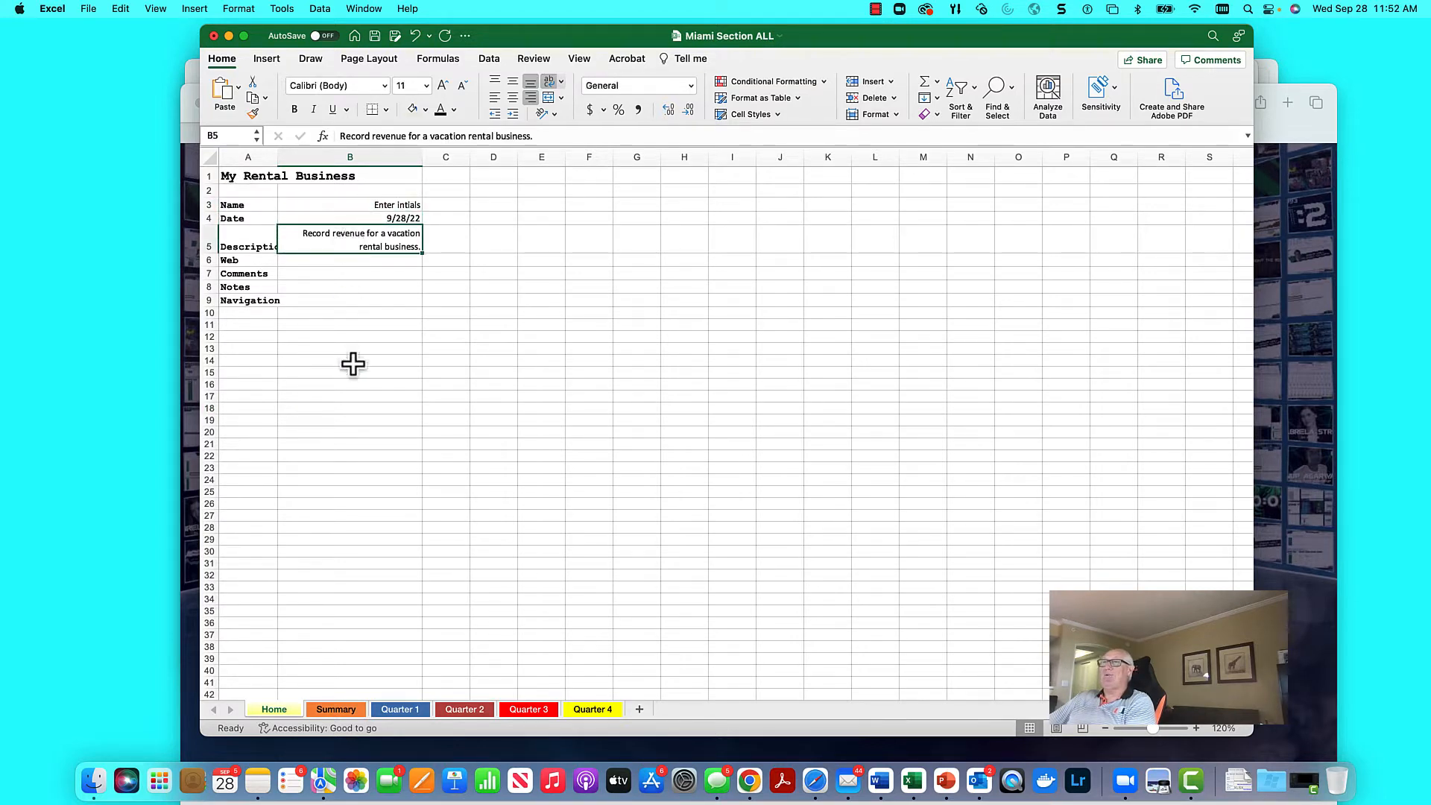
pyautogui.click(343, 278)
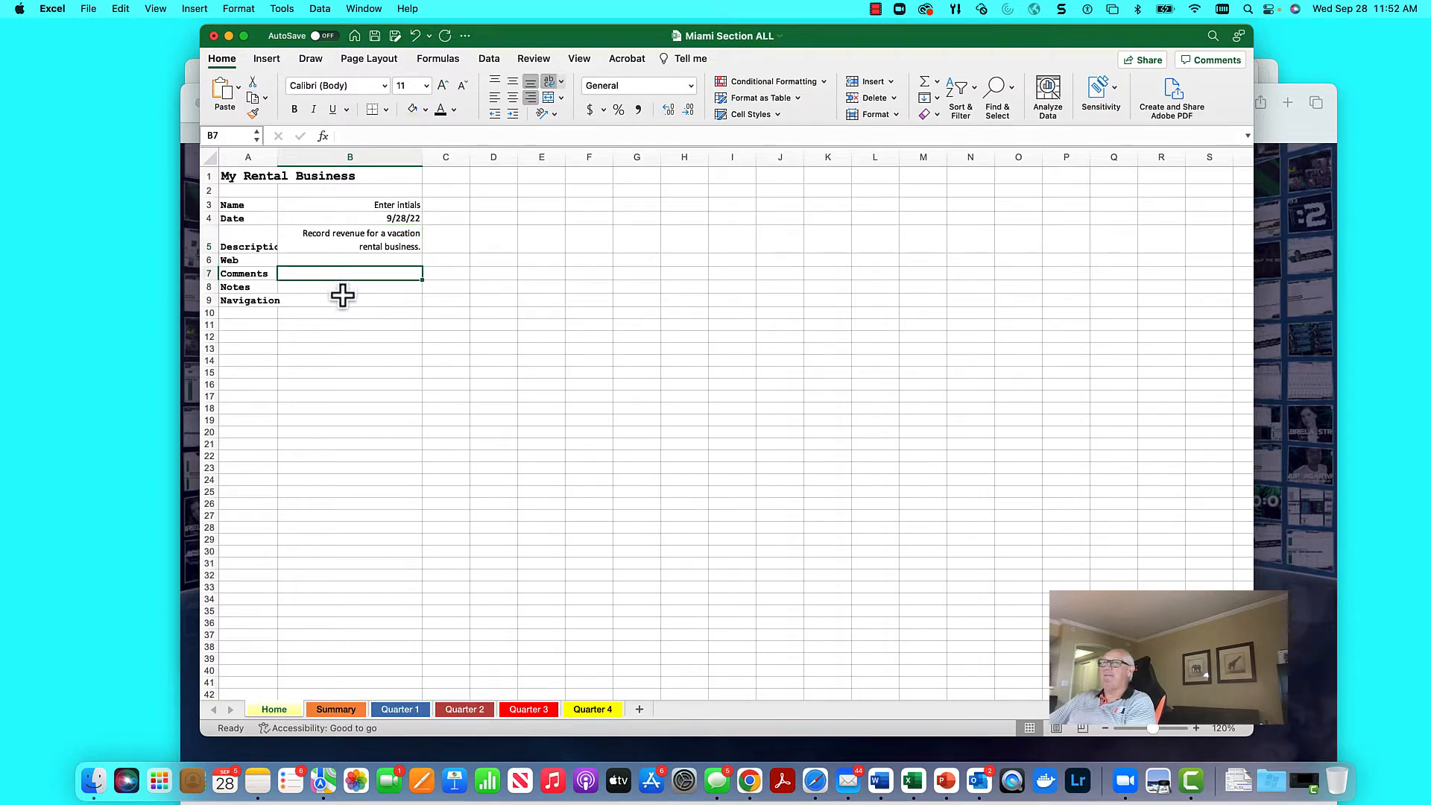
pyautogui.click(341, 289)
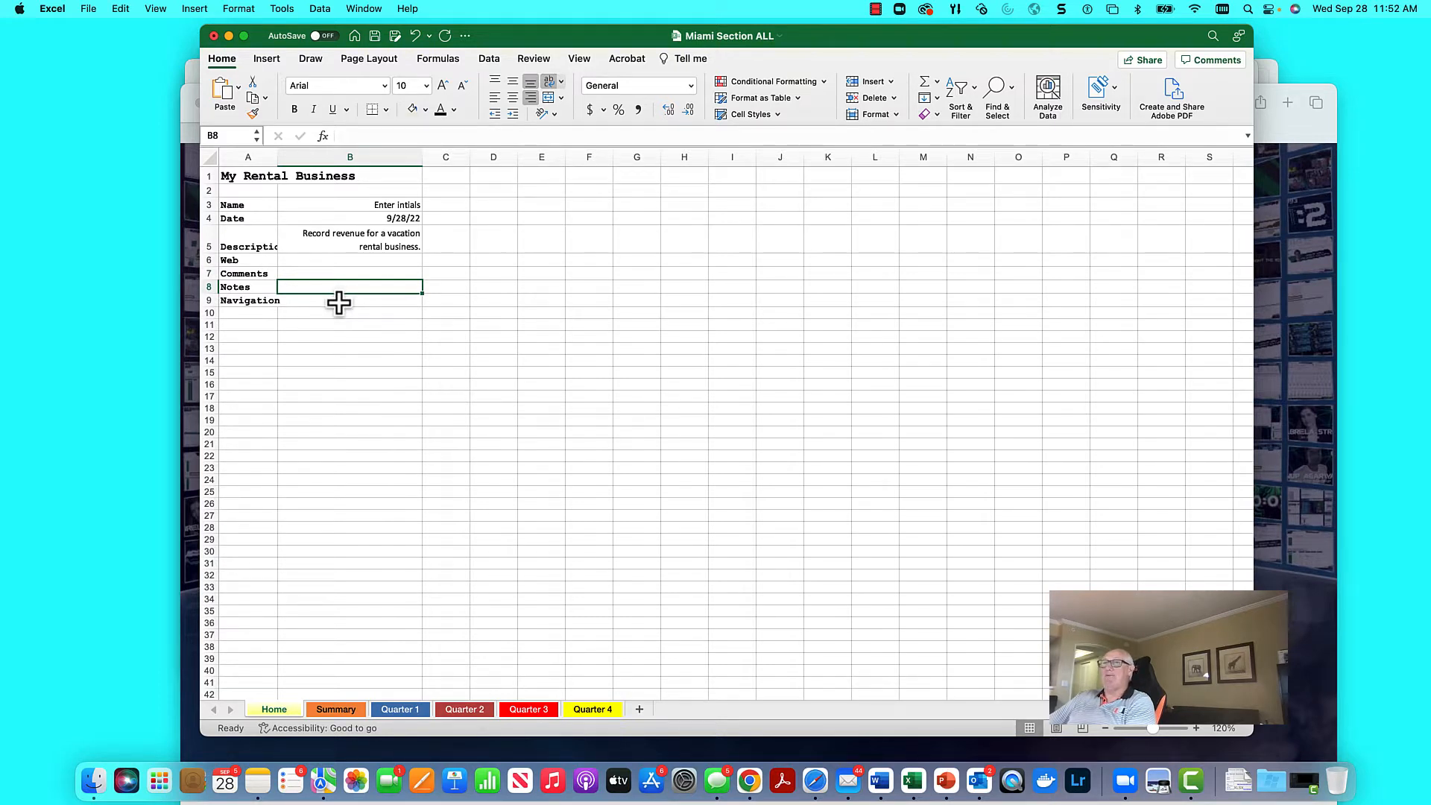
pyautogui.click(339, 301)
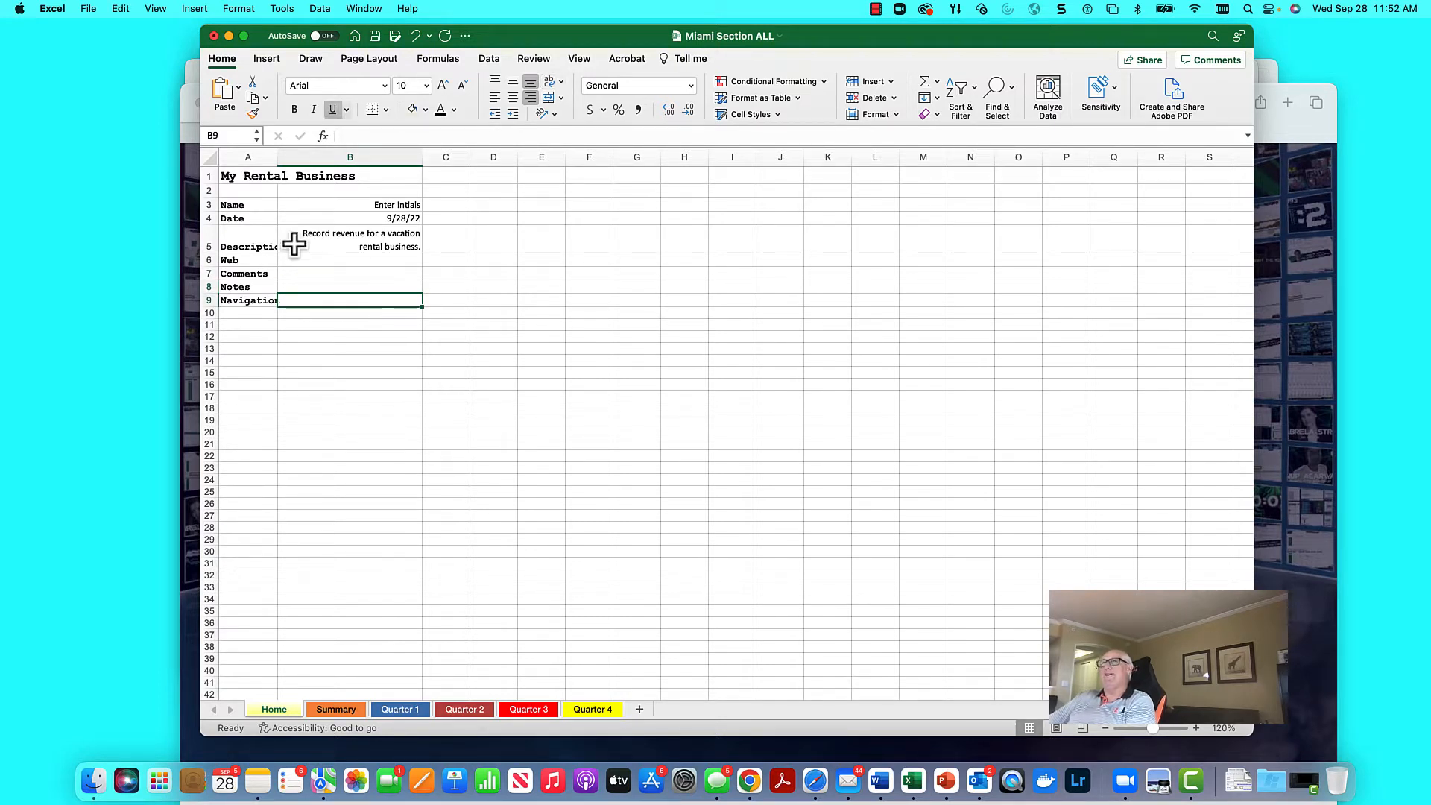
pyautogui.moveTo(278, 153); pyautogui.dragTo(292, 152)
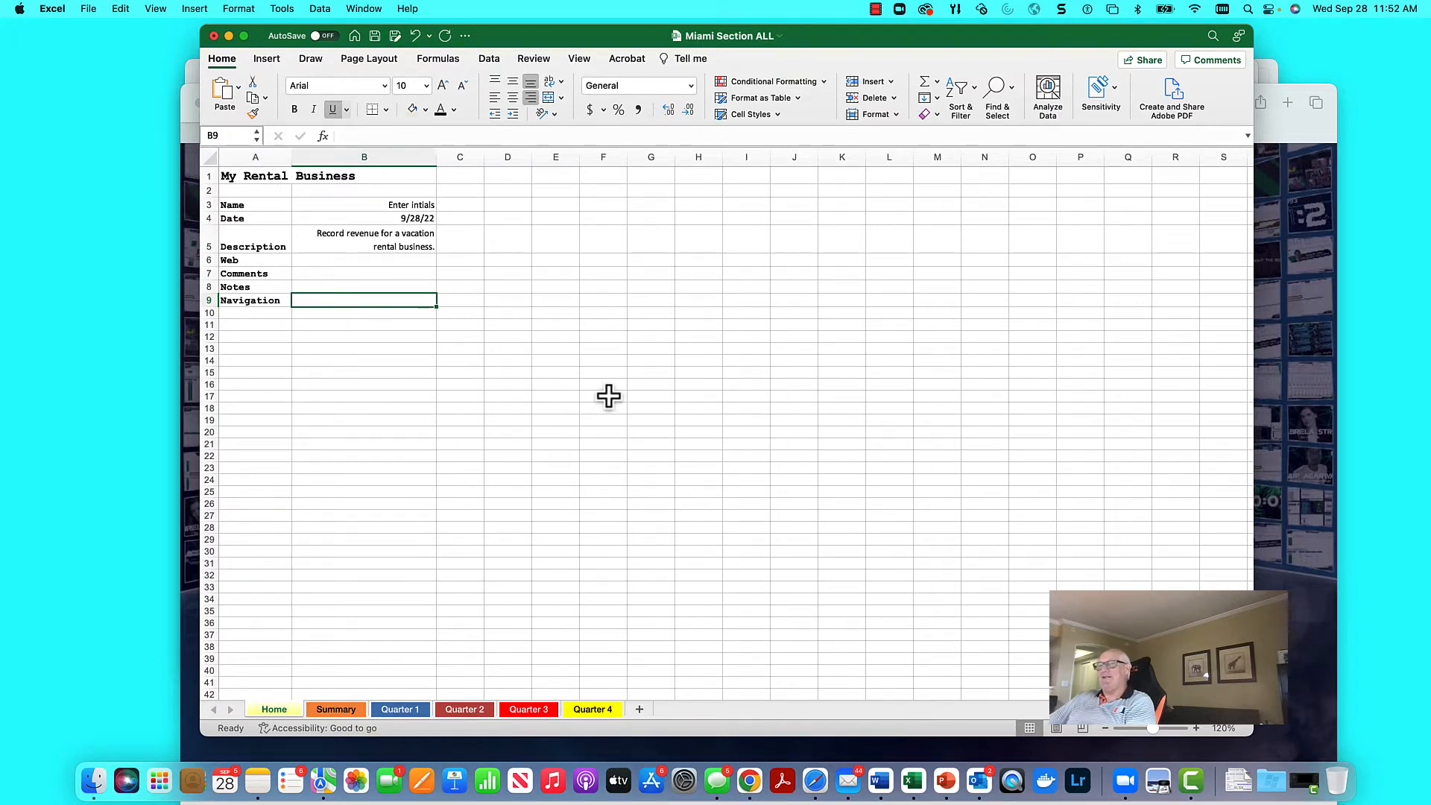
# Step: Examine the Summary sheet and the monthly figures for Vacation Rental 1 on the Quarter 1 to Quarter 4 sheets
pyautogui.click(343, 708)
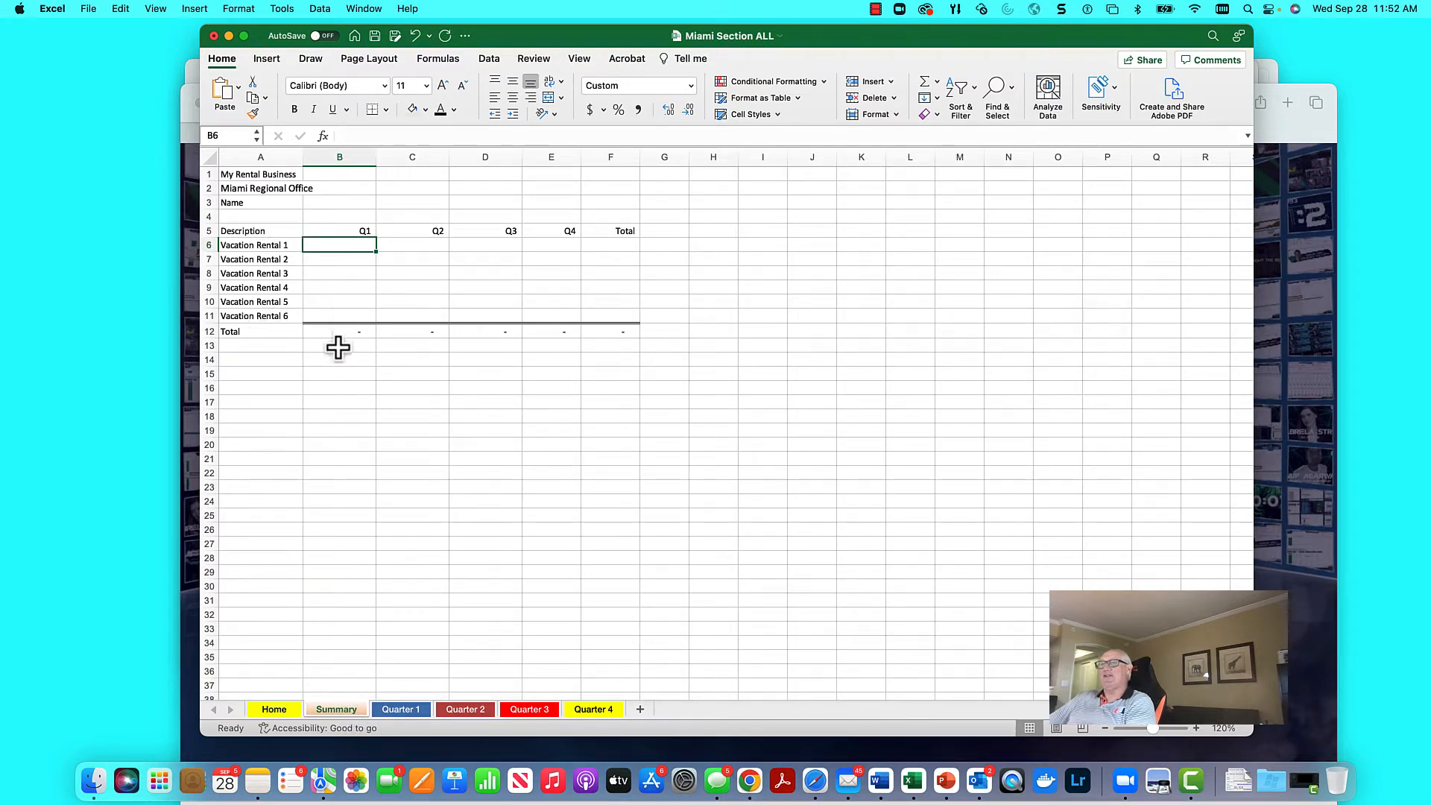
pyautogui.click(396, 708)
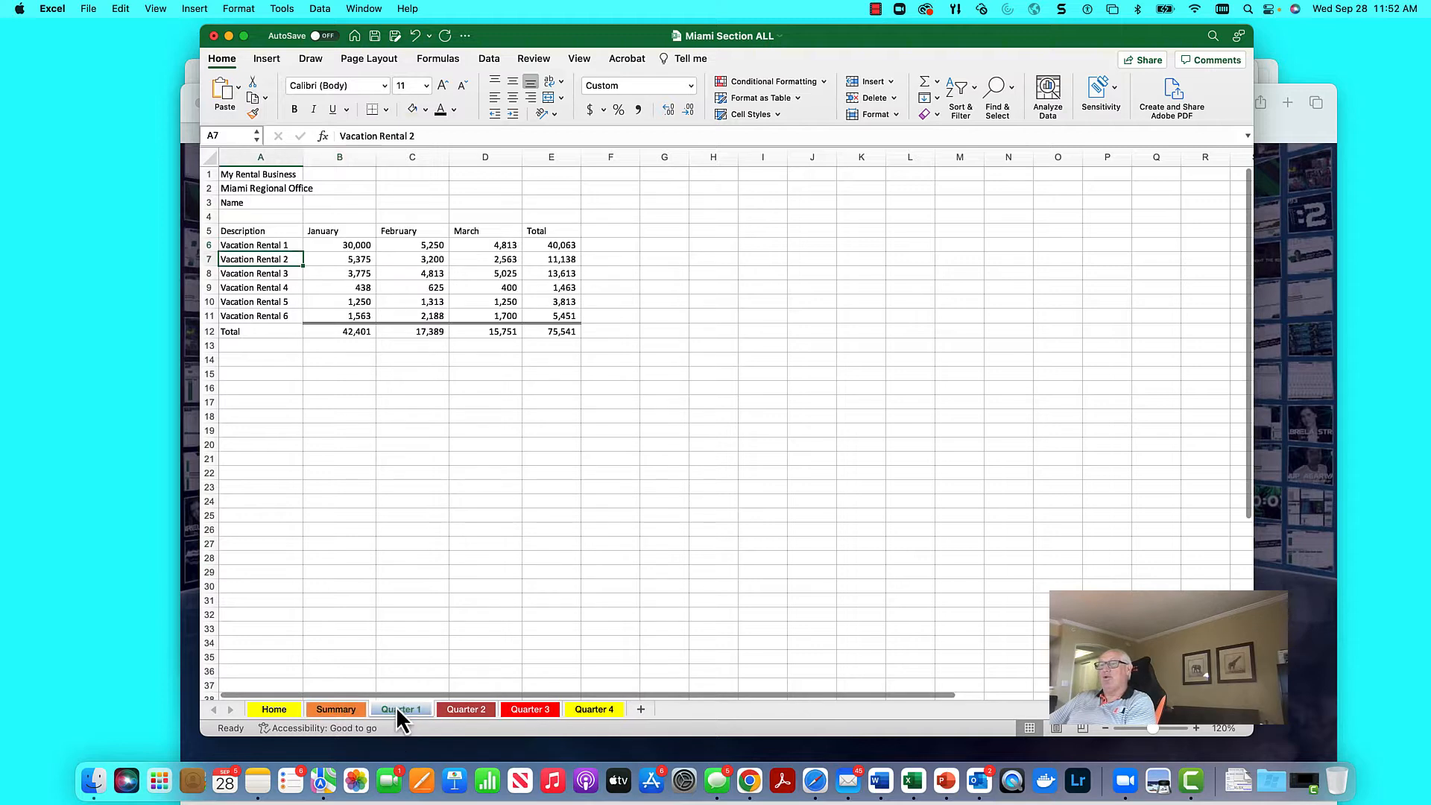
pyautogui.click(322, 243)
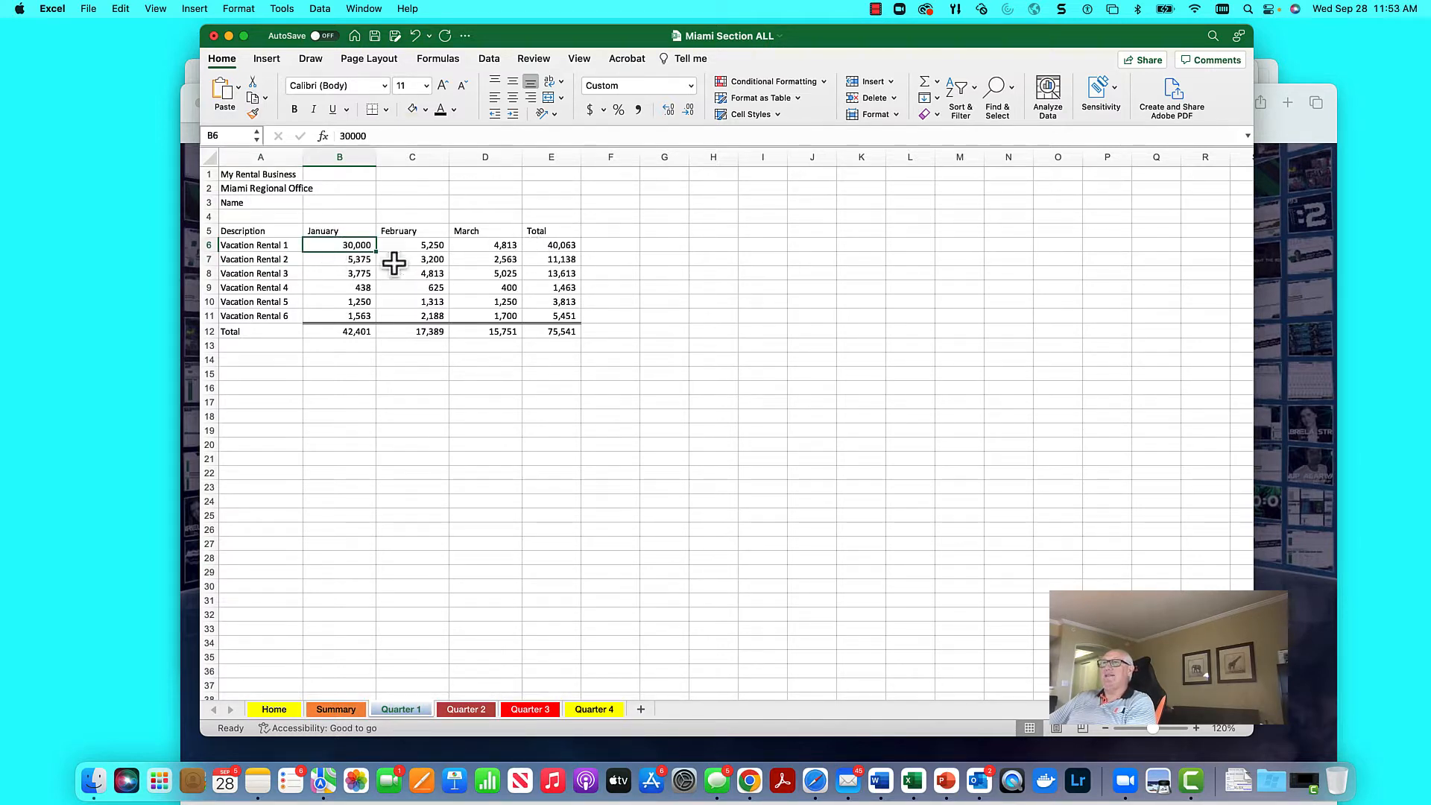
pyautogui.click(467, 710)
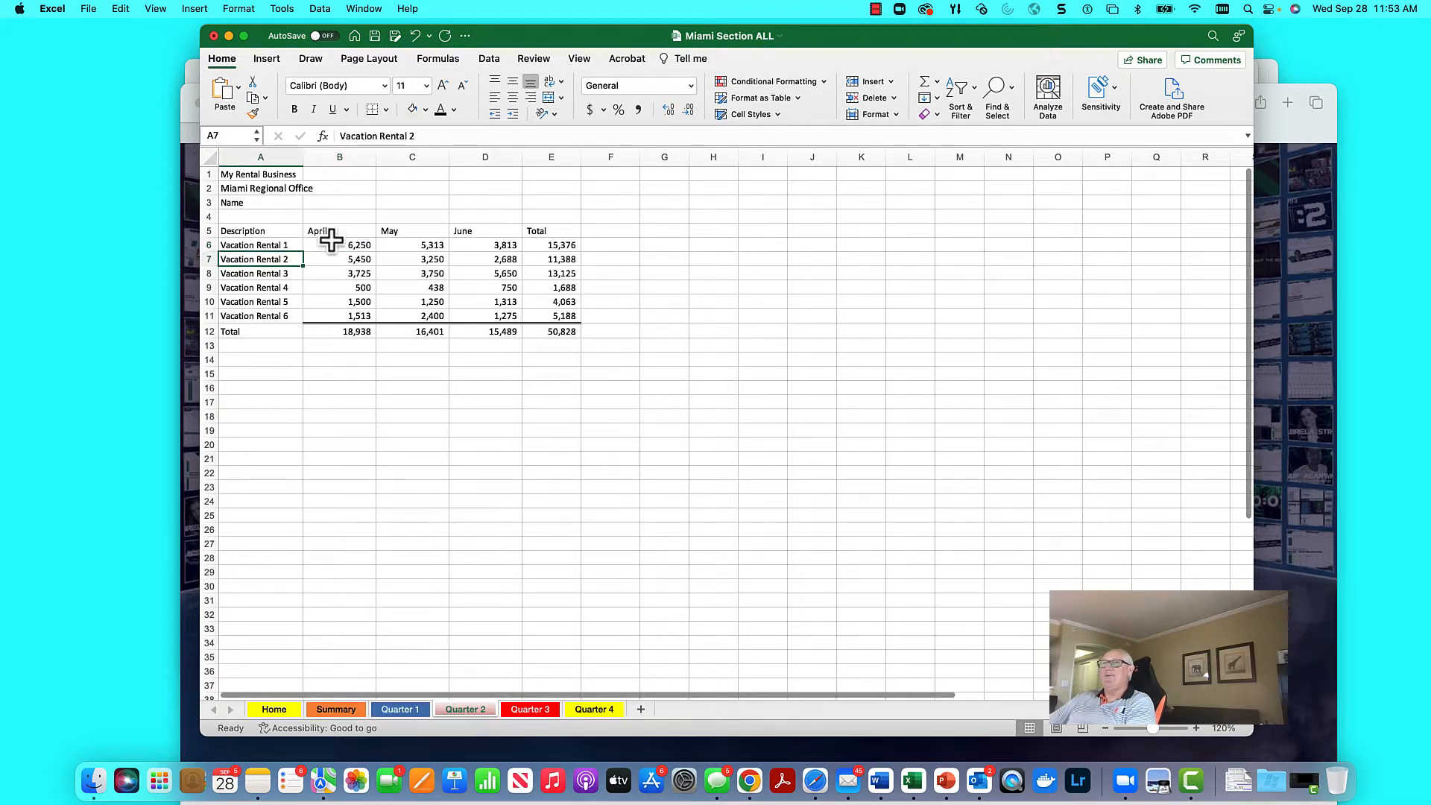
pyautogui.click(530, 707)
pyautogui.click(328, 246)
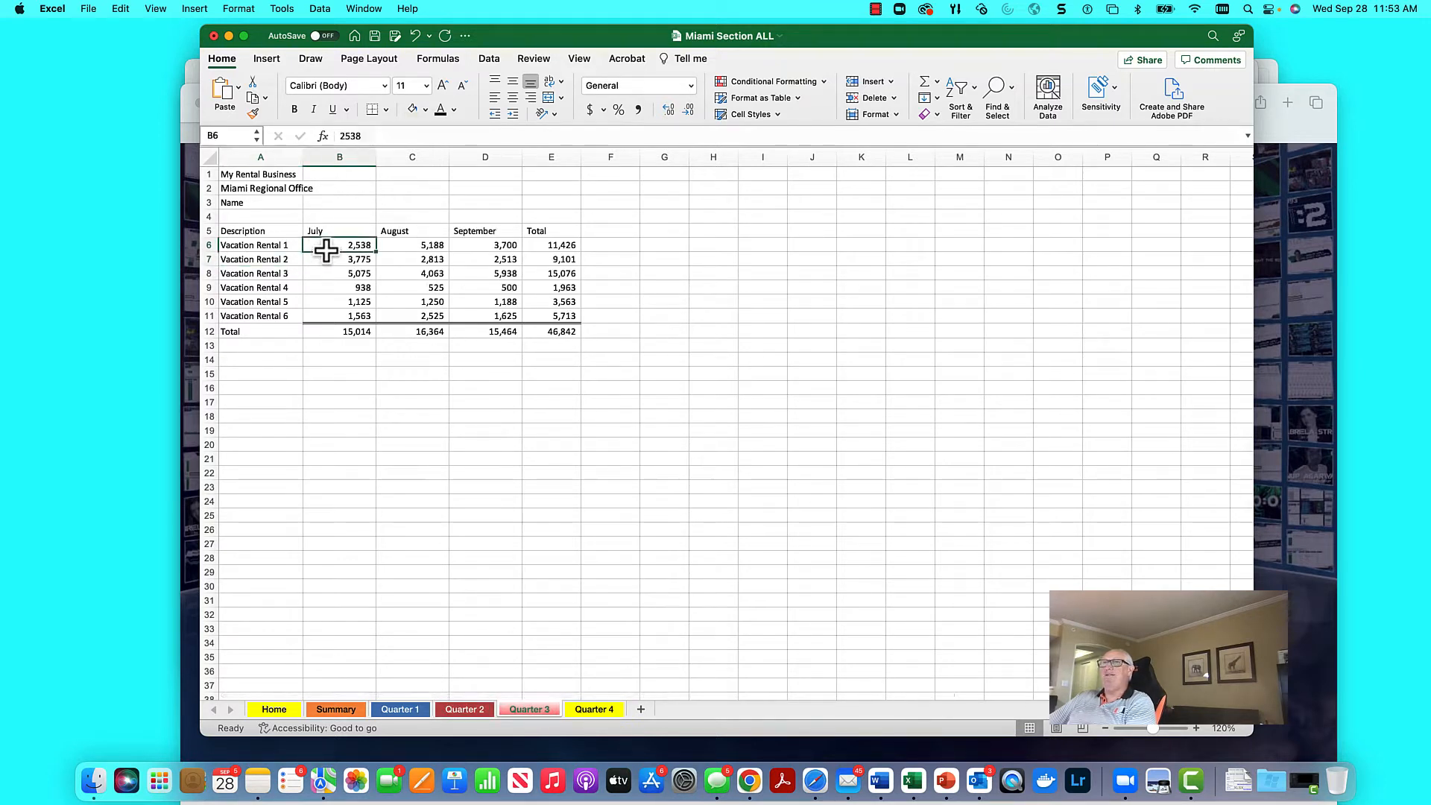
pyautogui.click(595, 709)
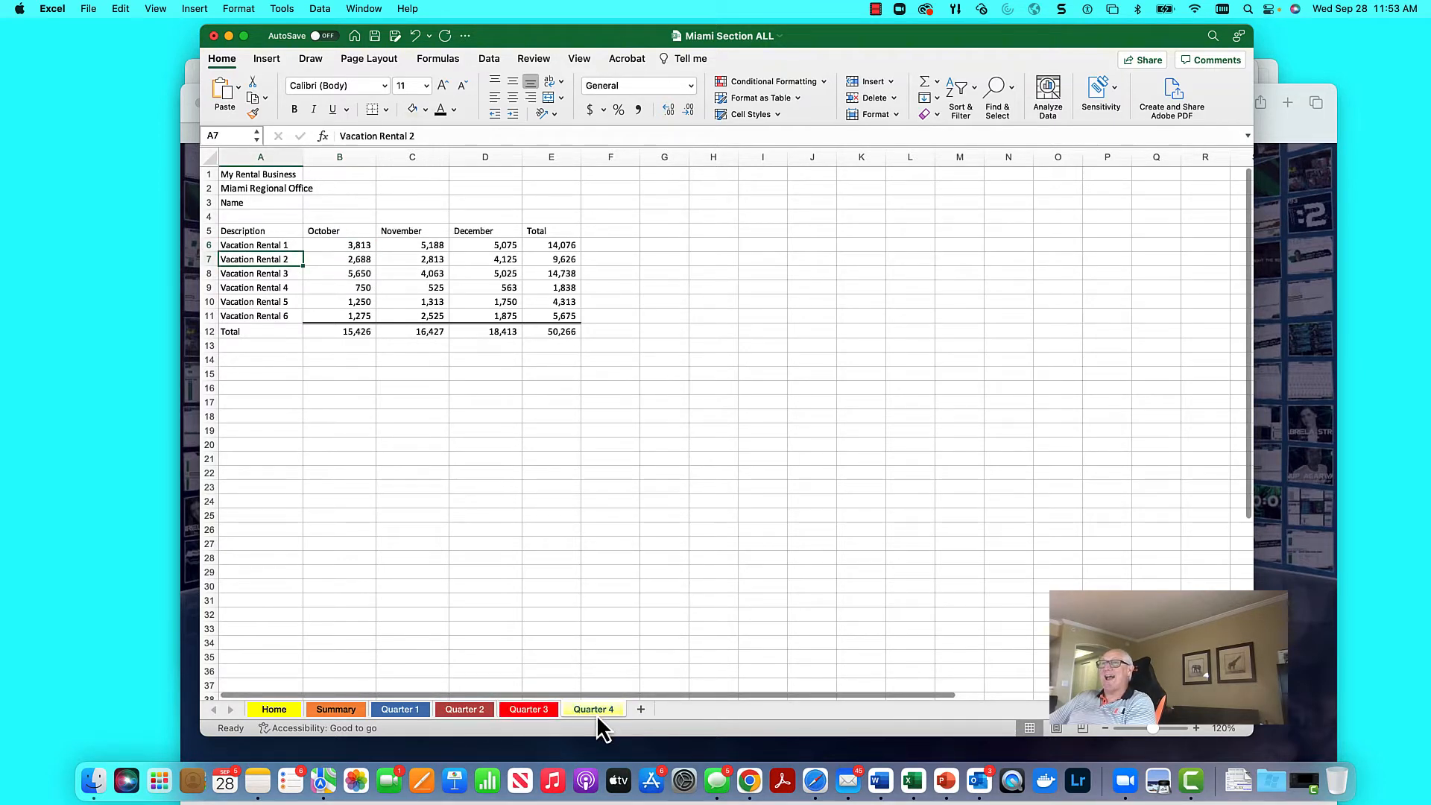
pyautogui.click(544, 248)
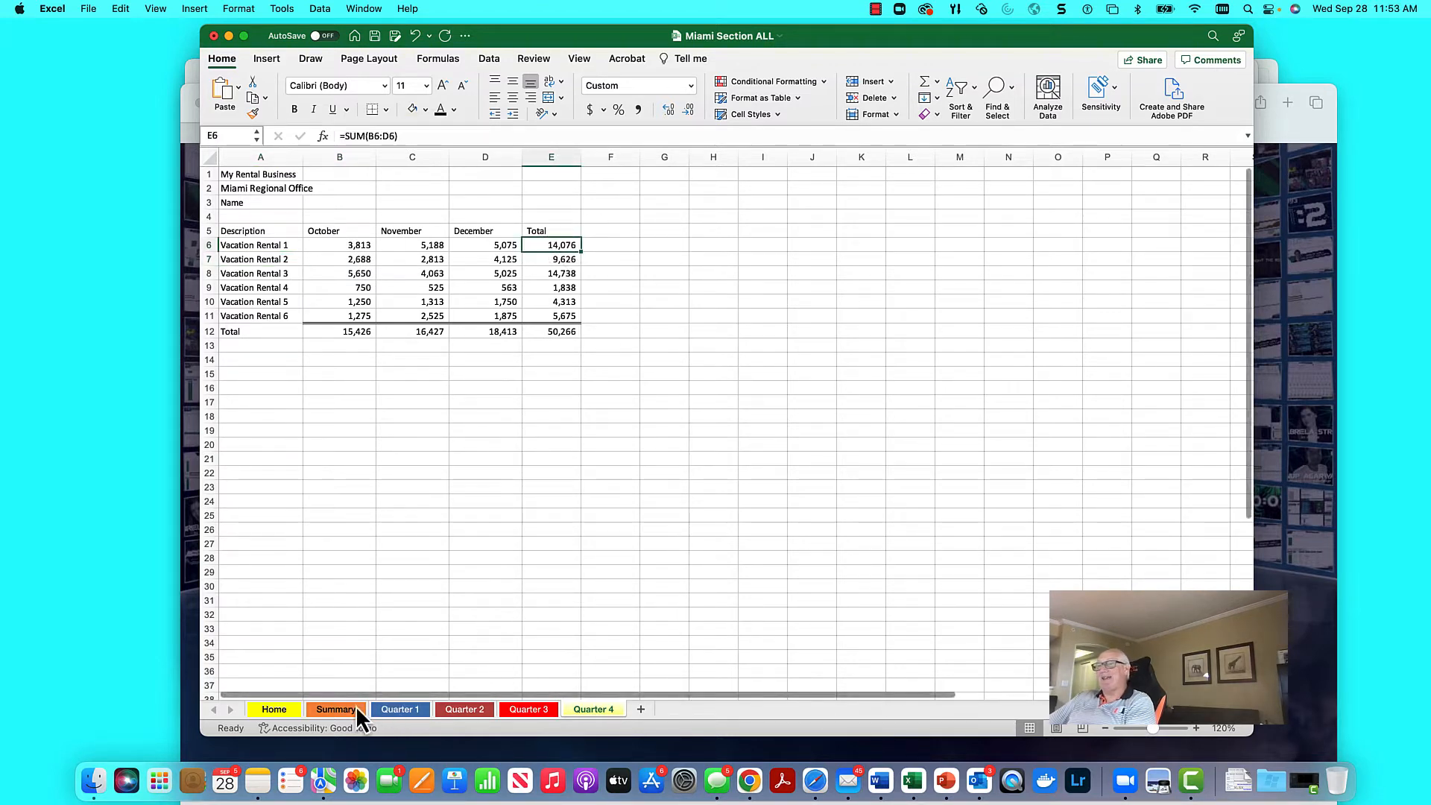
# Step: Compare the layout of the quarterly sheets, focusing on where each one holds the Vacation Rental 1 total
pyautogui.click(395, 709)
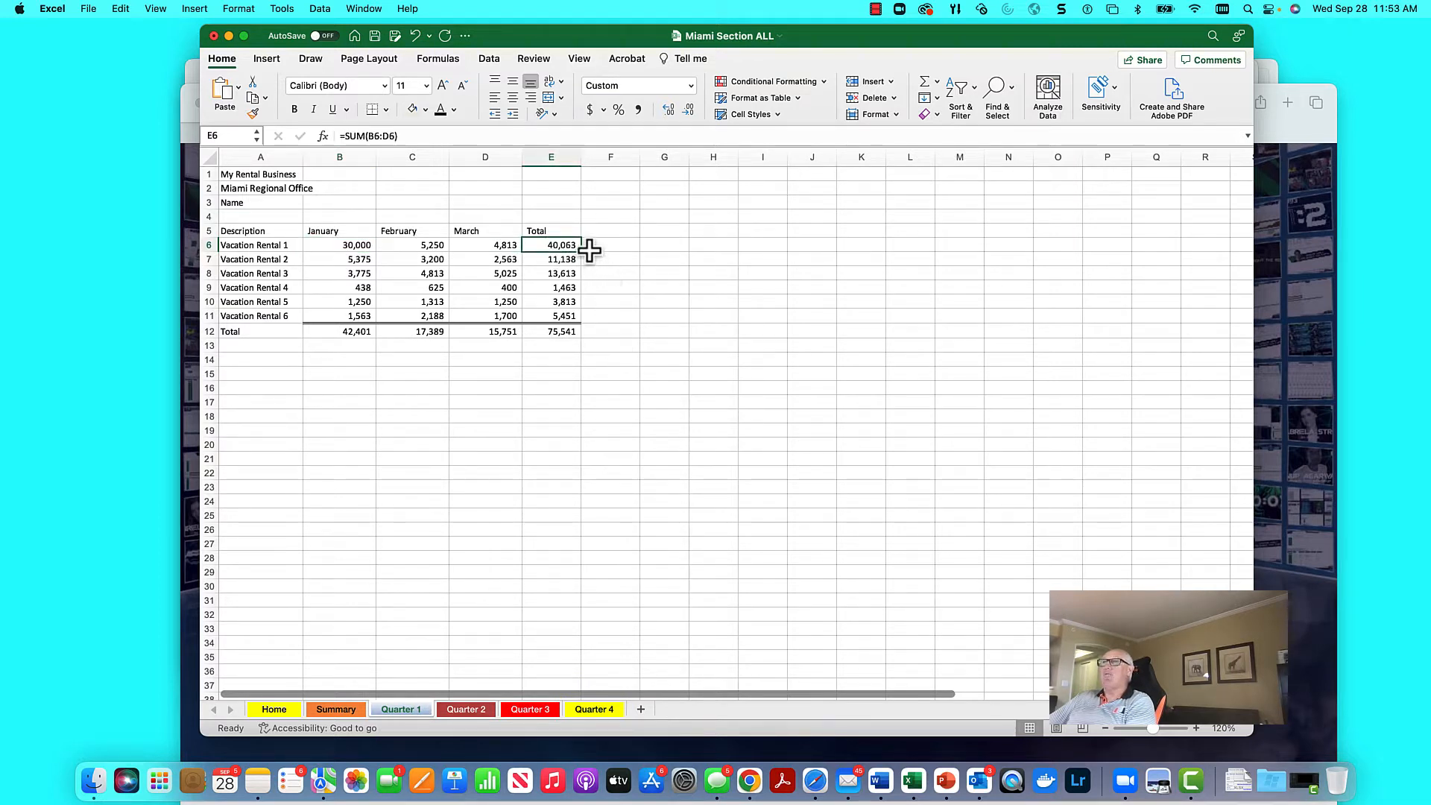
pyautogui.click(587, 709)
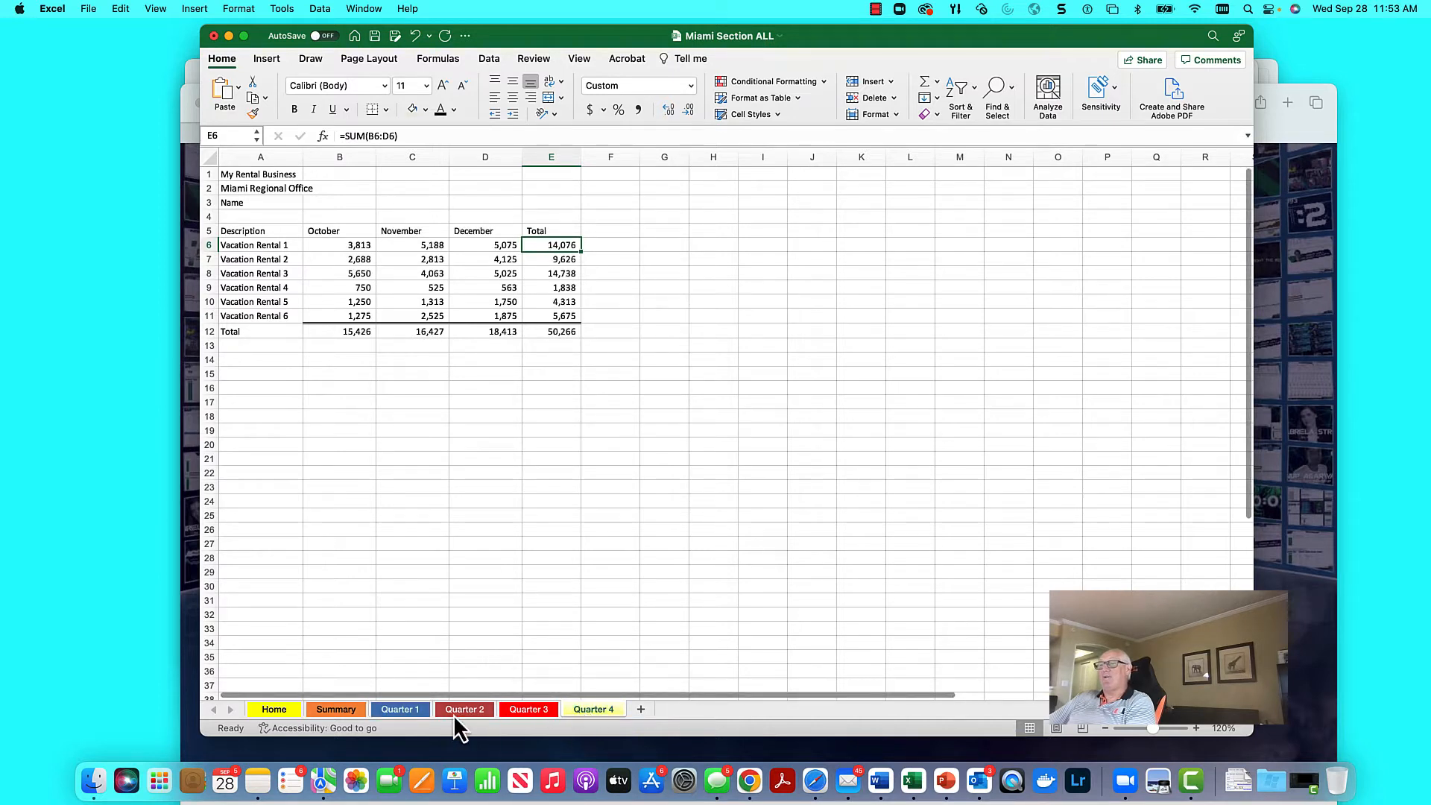
pyautogui.click(349, 711)
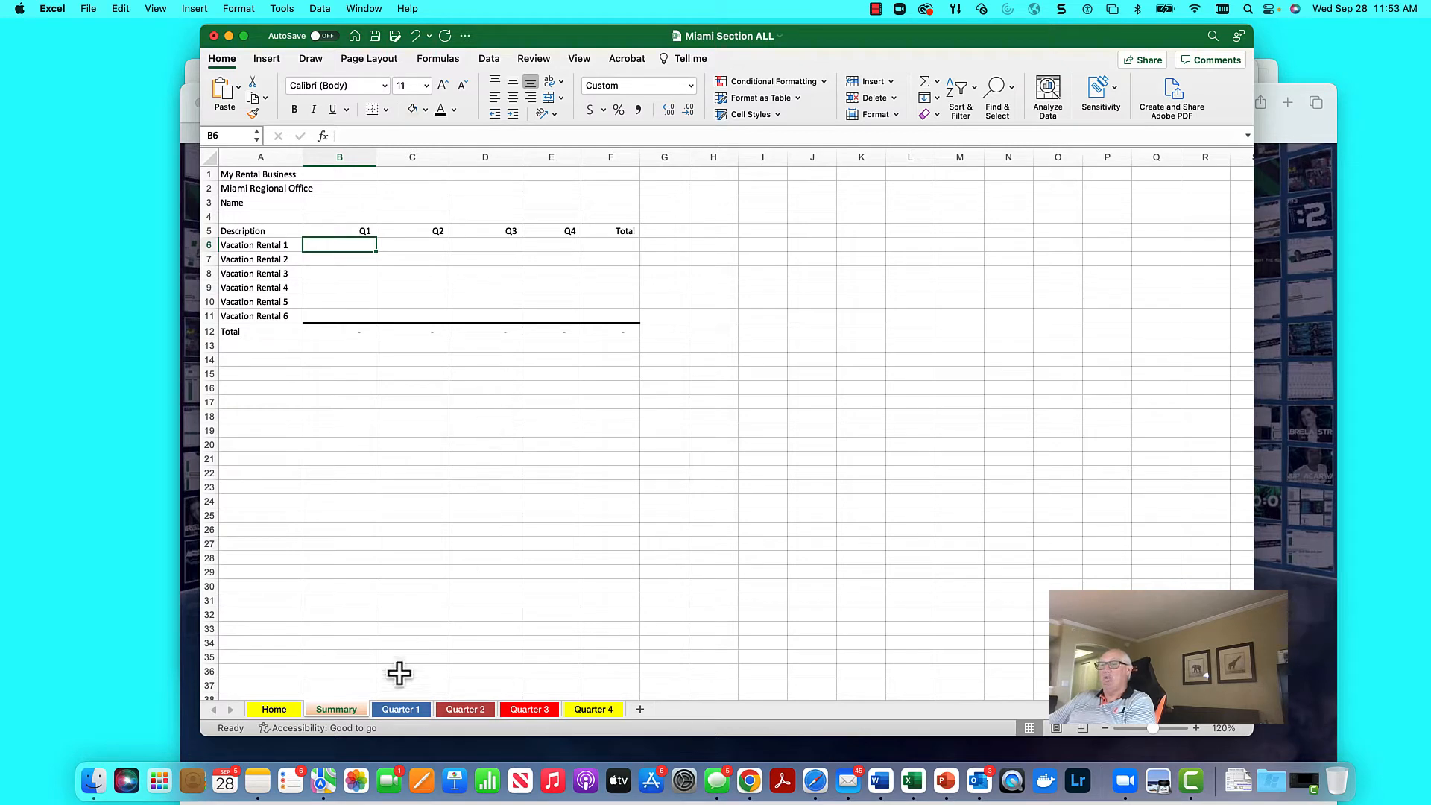
pyautogui.click(390, 711)
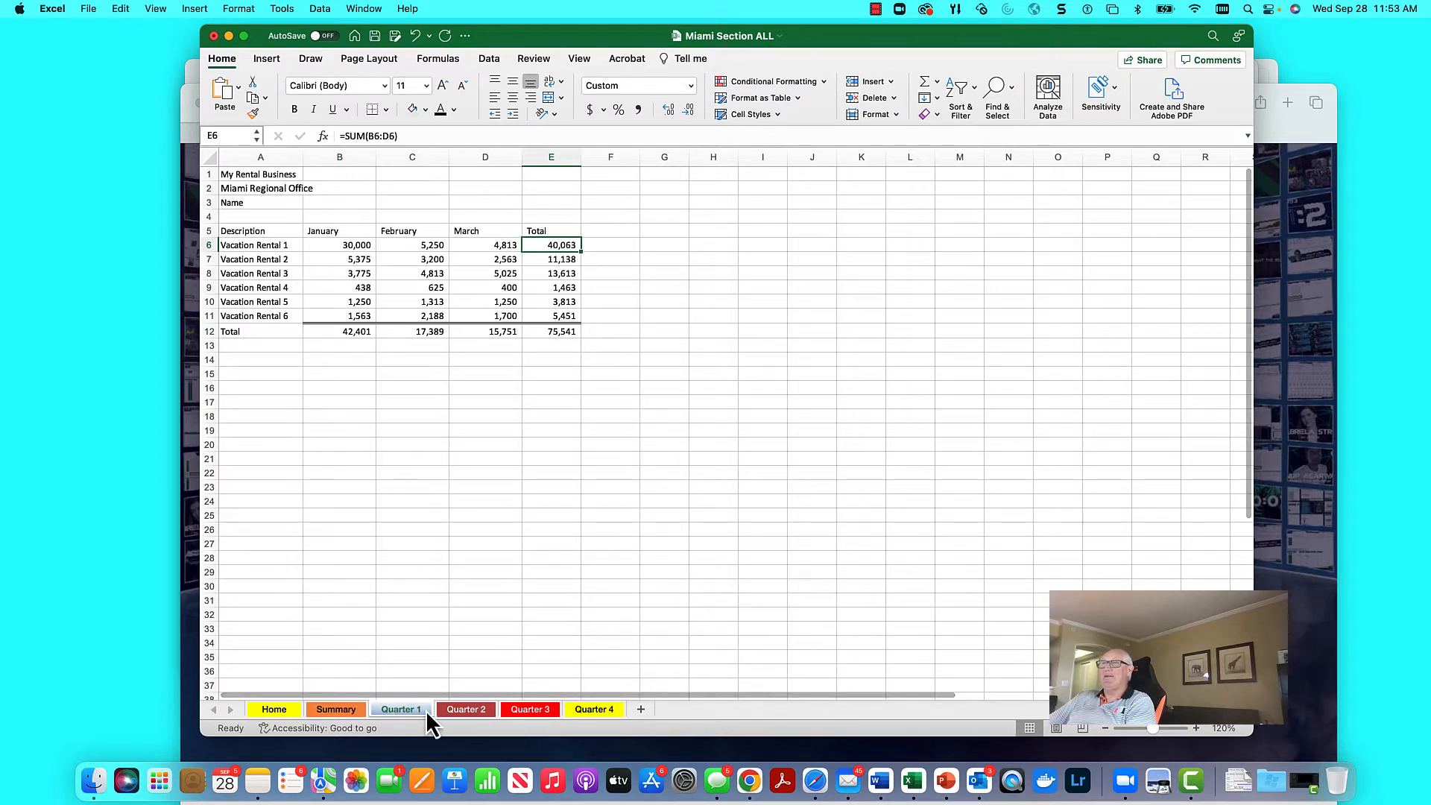
pyautogui.click(453, 713)
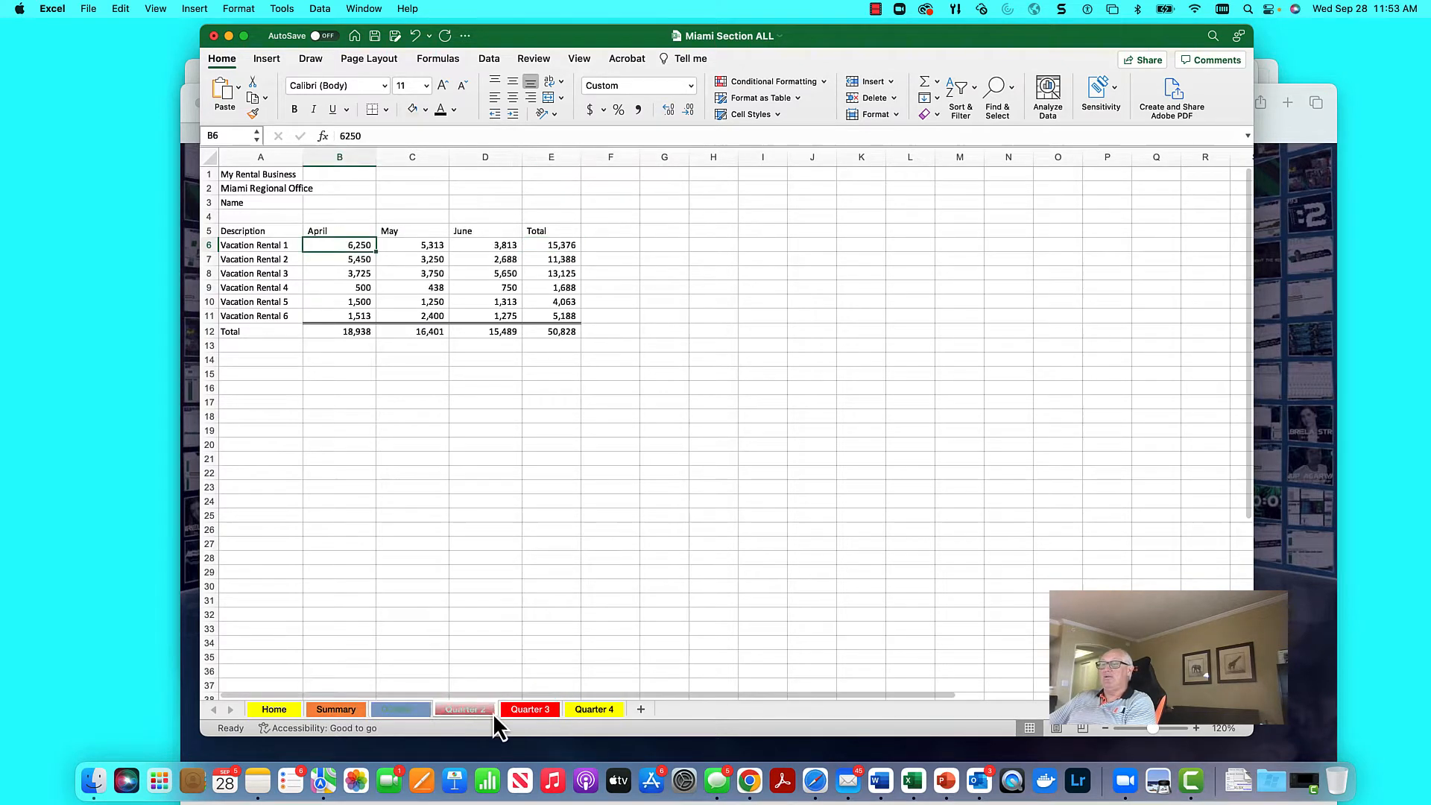
pyautogui.click(543, 711)
pyautogui.click(586, 713)
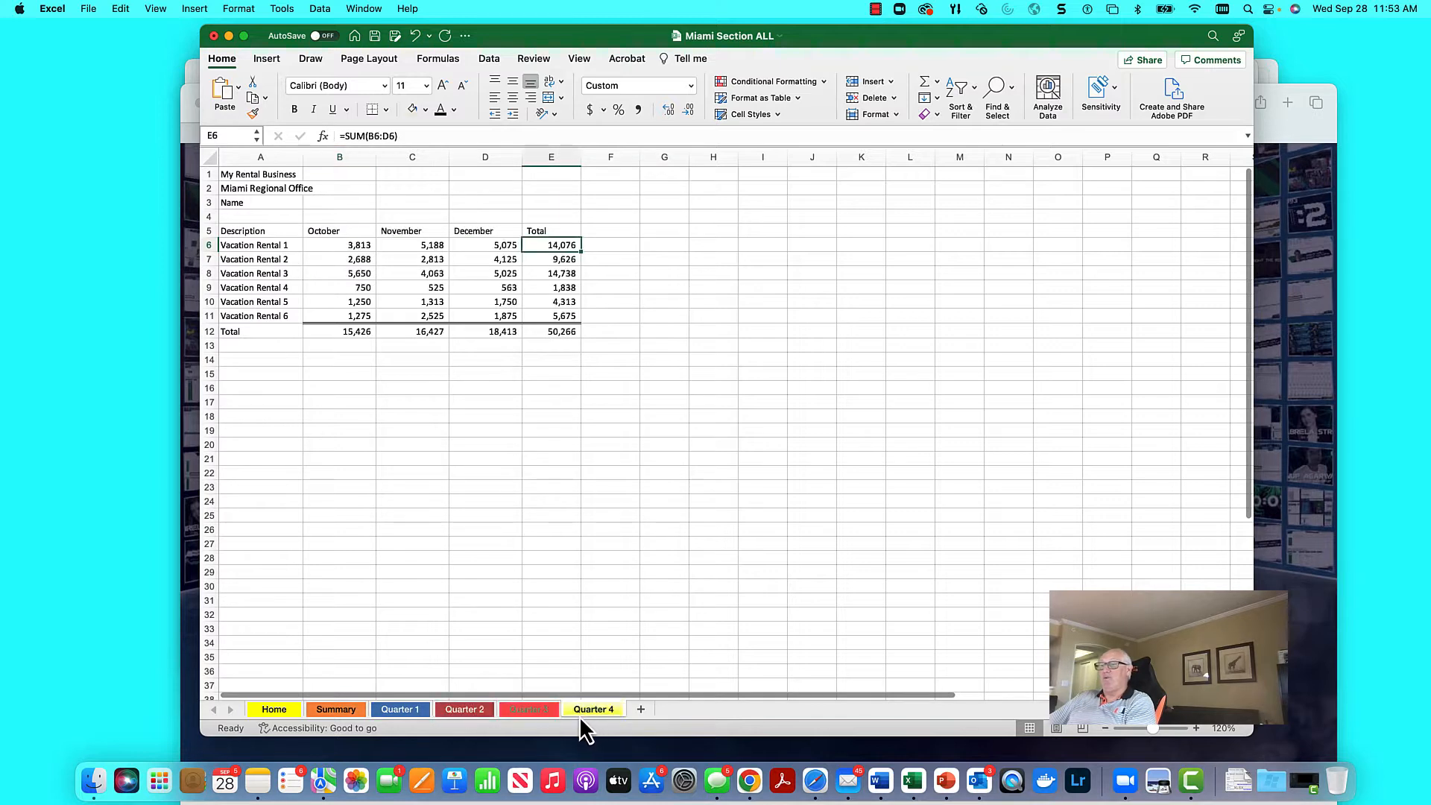
# Step: Link the Q1 cell of Vacation Rental 1 (B6) on the Summary sheet to its Quarter 1 total with ='Quarter 1'!E6
pyautogui.click(337, 710)
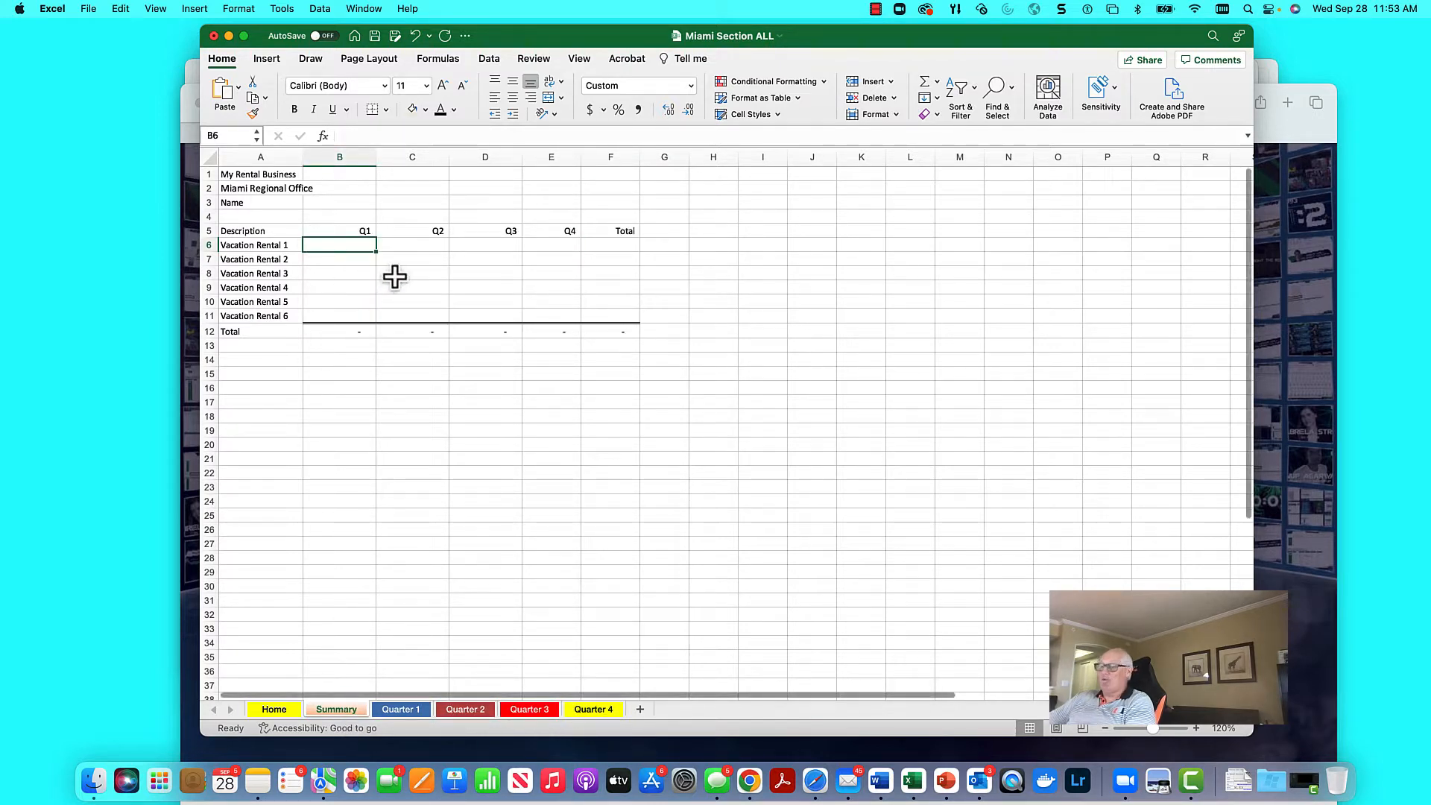
pyautogui.write('=')
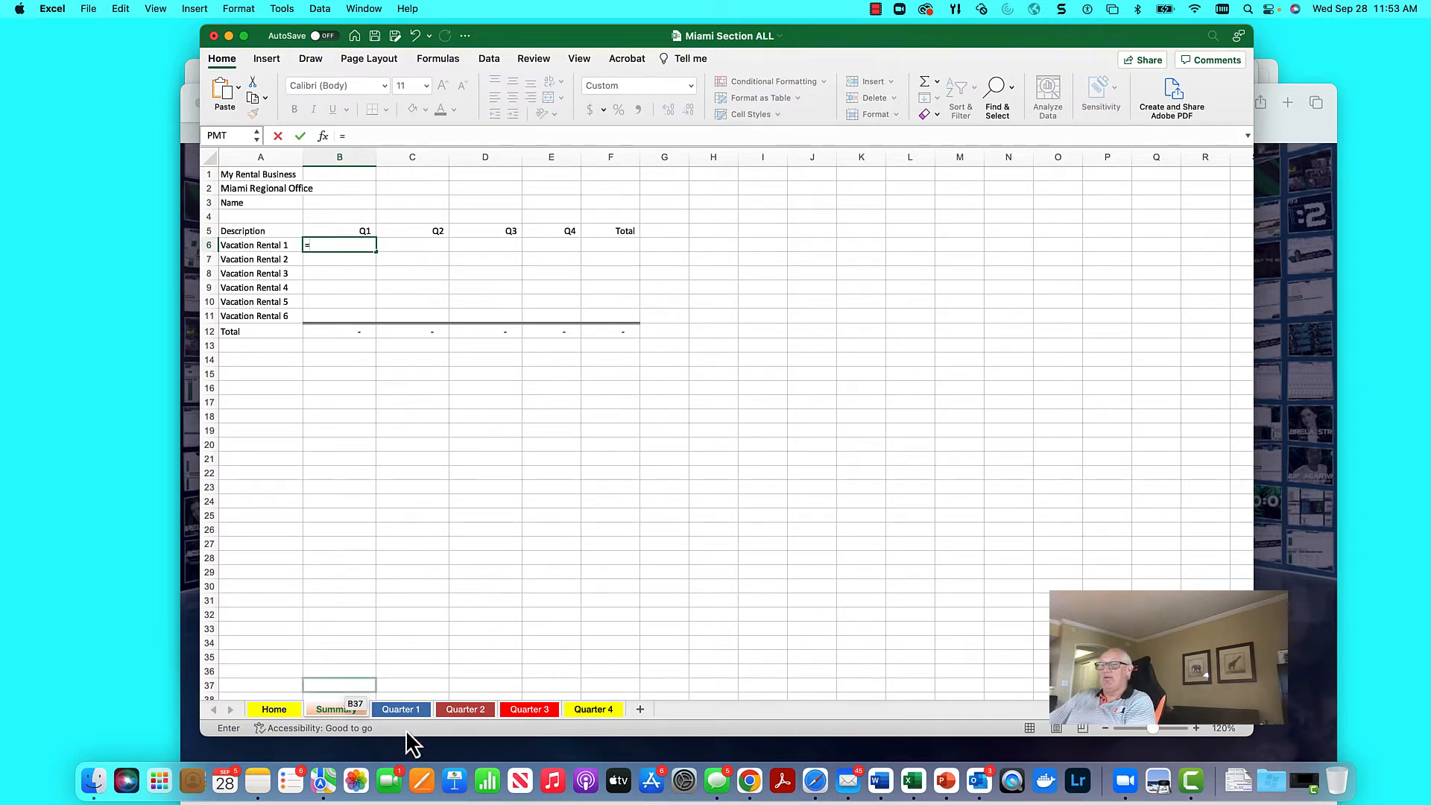
pyautogui.click(404, 711)
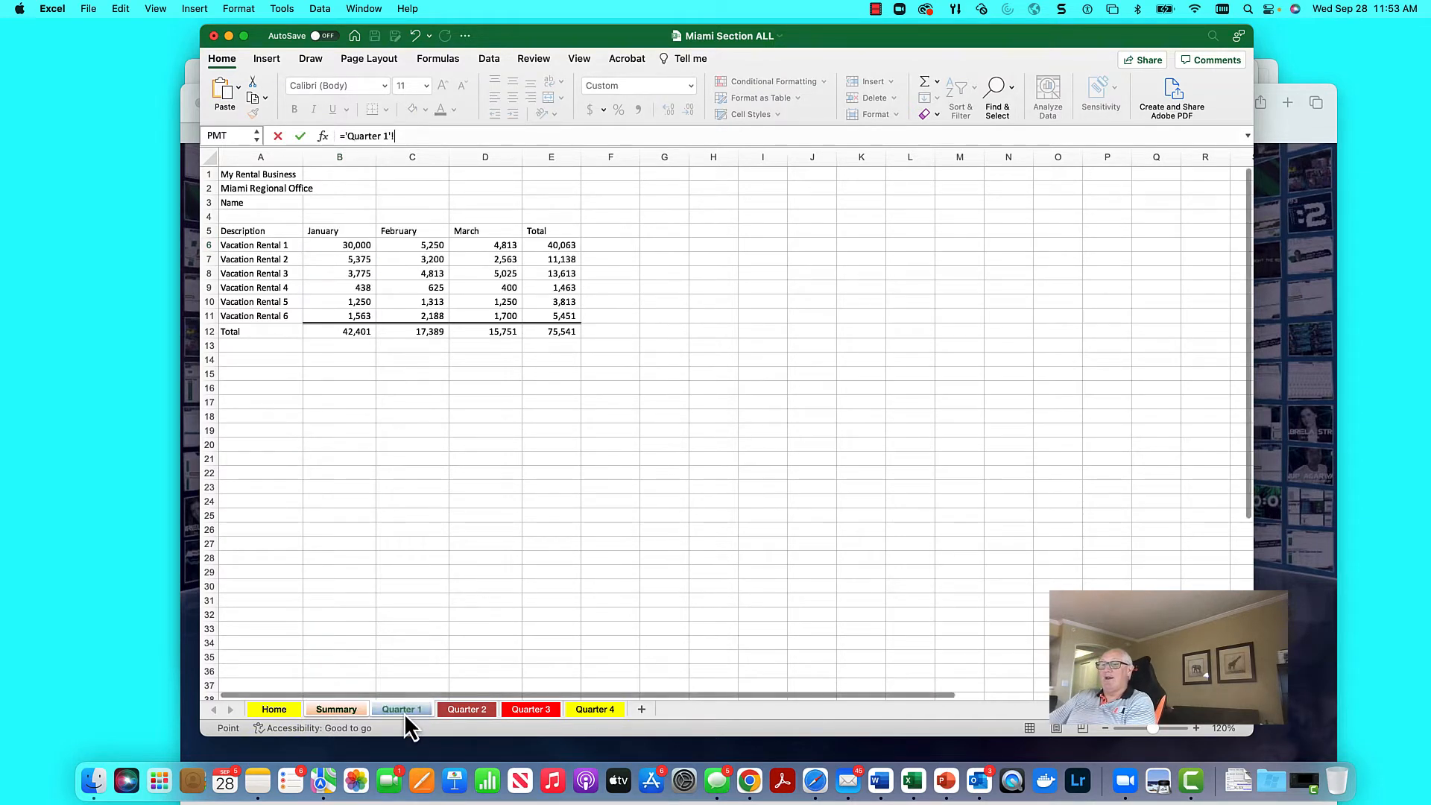
pyautogui.click(551, 248)
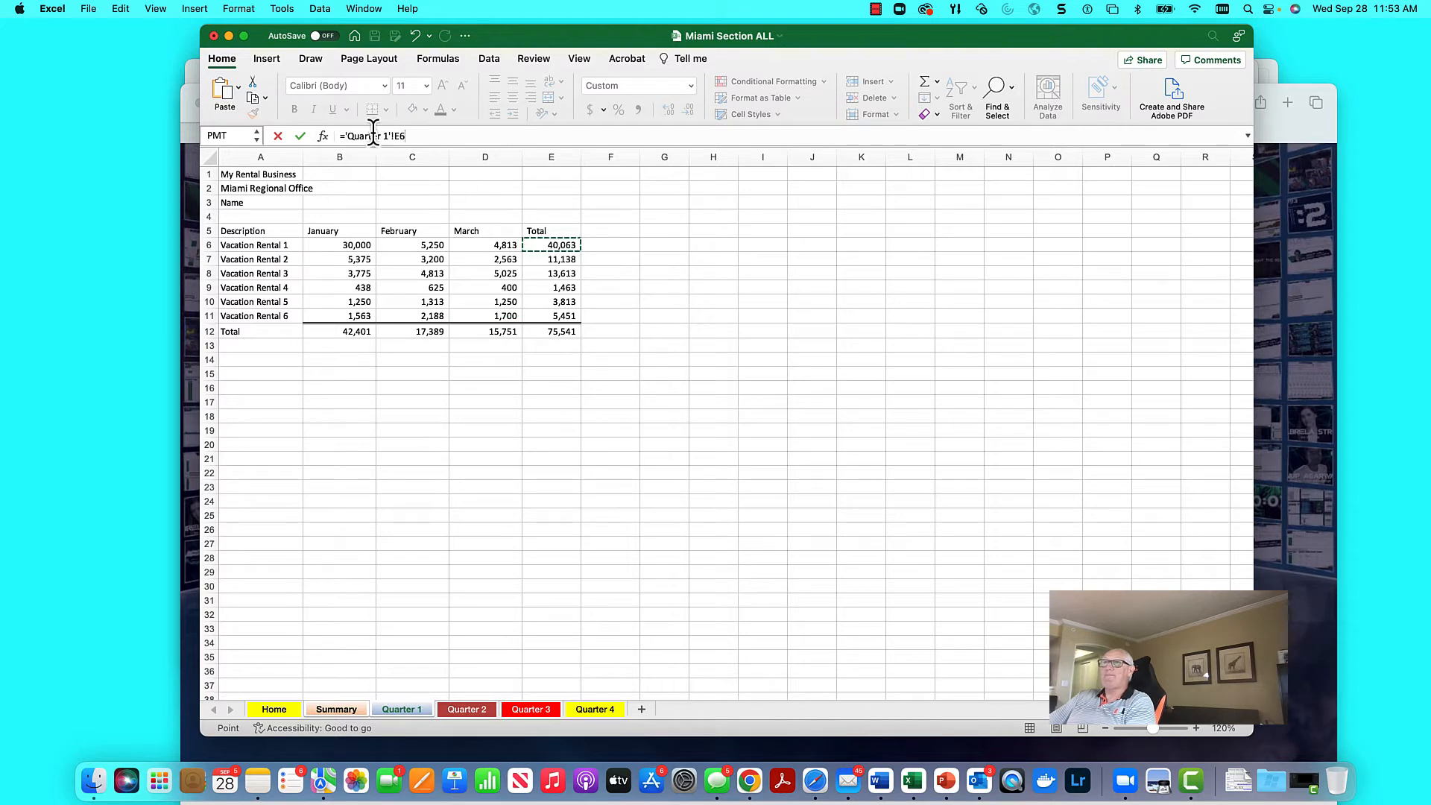
pyautogui.click(300, 137)
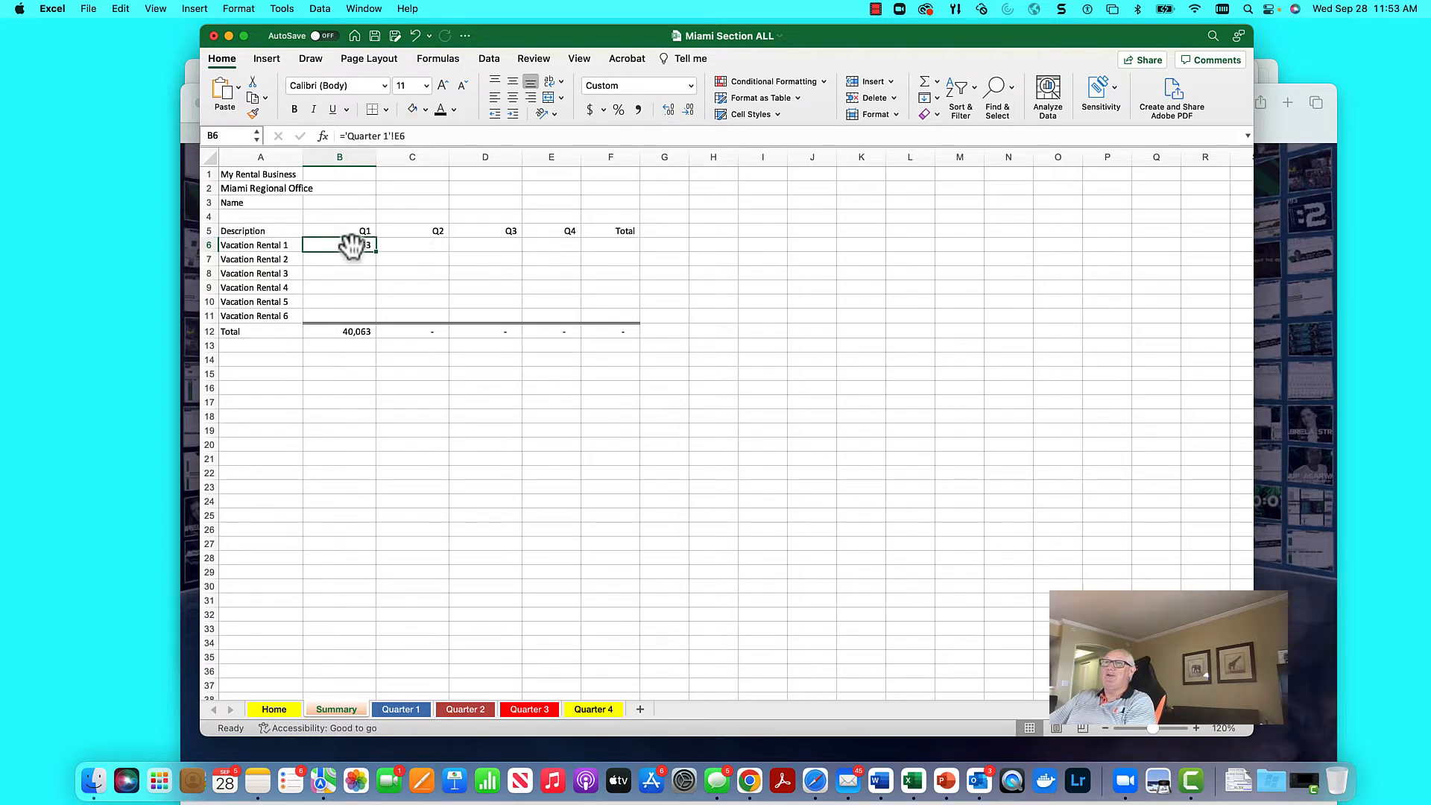
pyautogui.moveTo(378, 255); pyautogui.dragTo(418, 249)
pyautogui.click(415, 248)
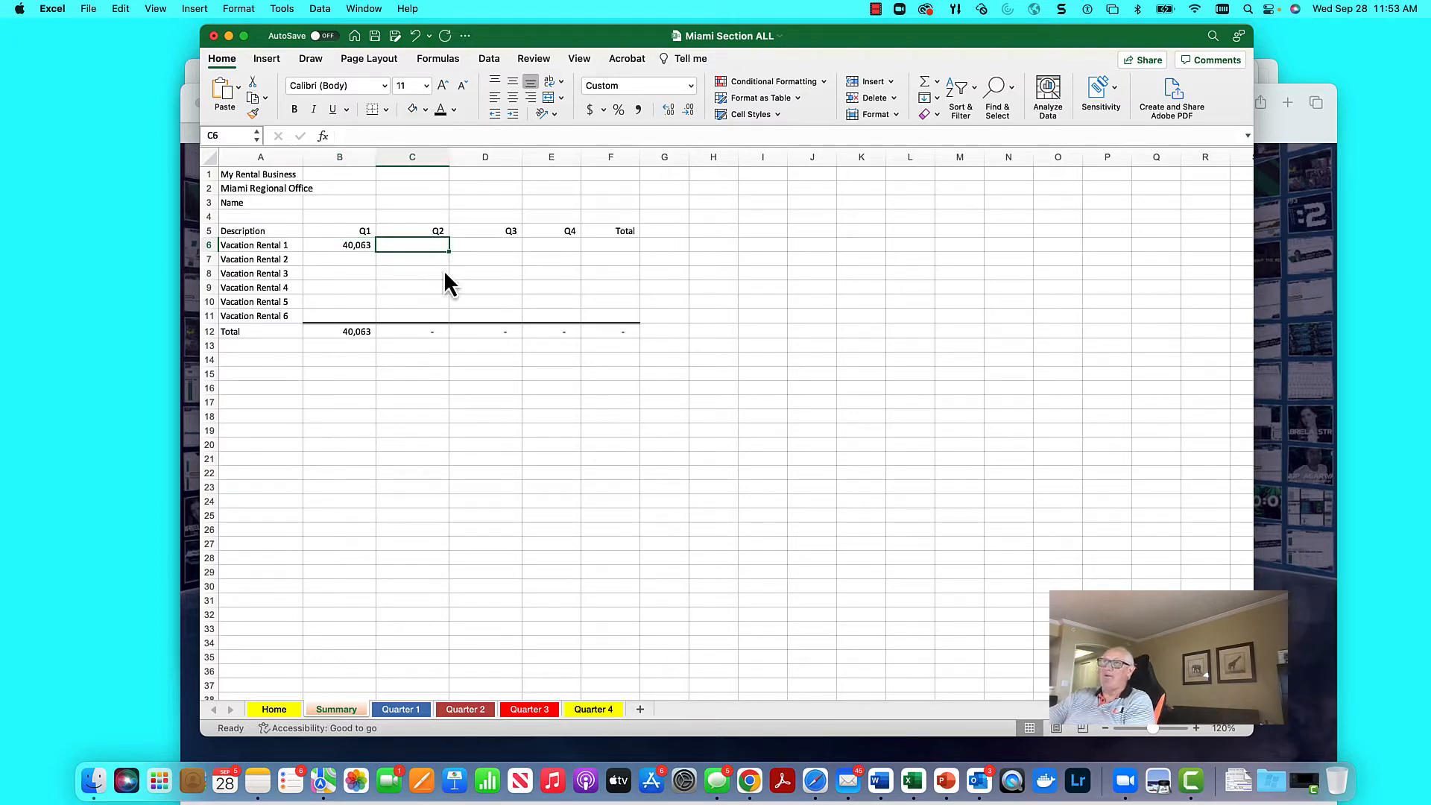
pyautogui.click(347, 249)
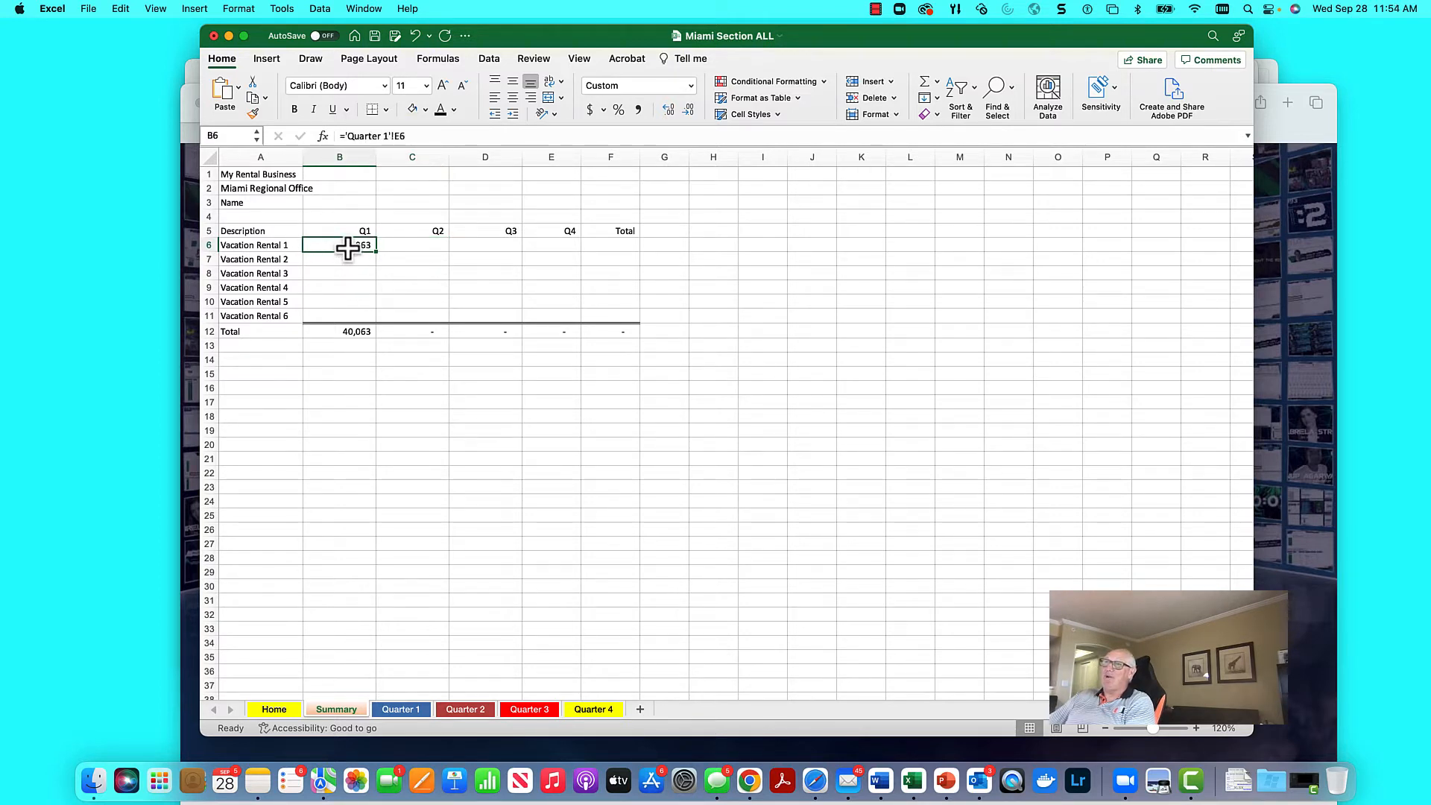
# Step: Link the Q2 cell of Vacation Rental 1 (C6) on the Summary sheet to its Quarter 2 total with ='Quarter 2'!E6
pyautogui.click(418, 248)
pyautogui.write('=')
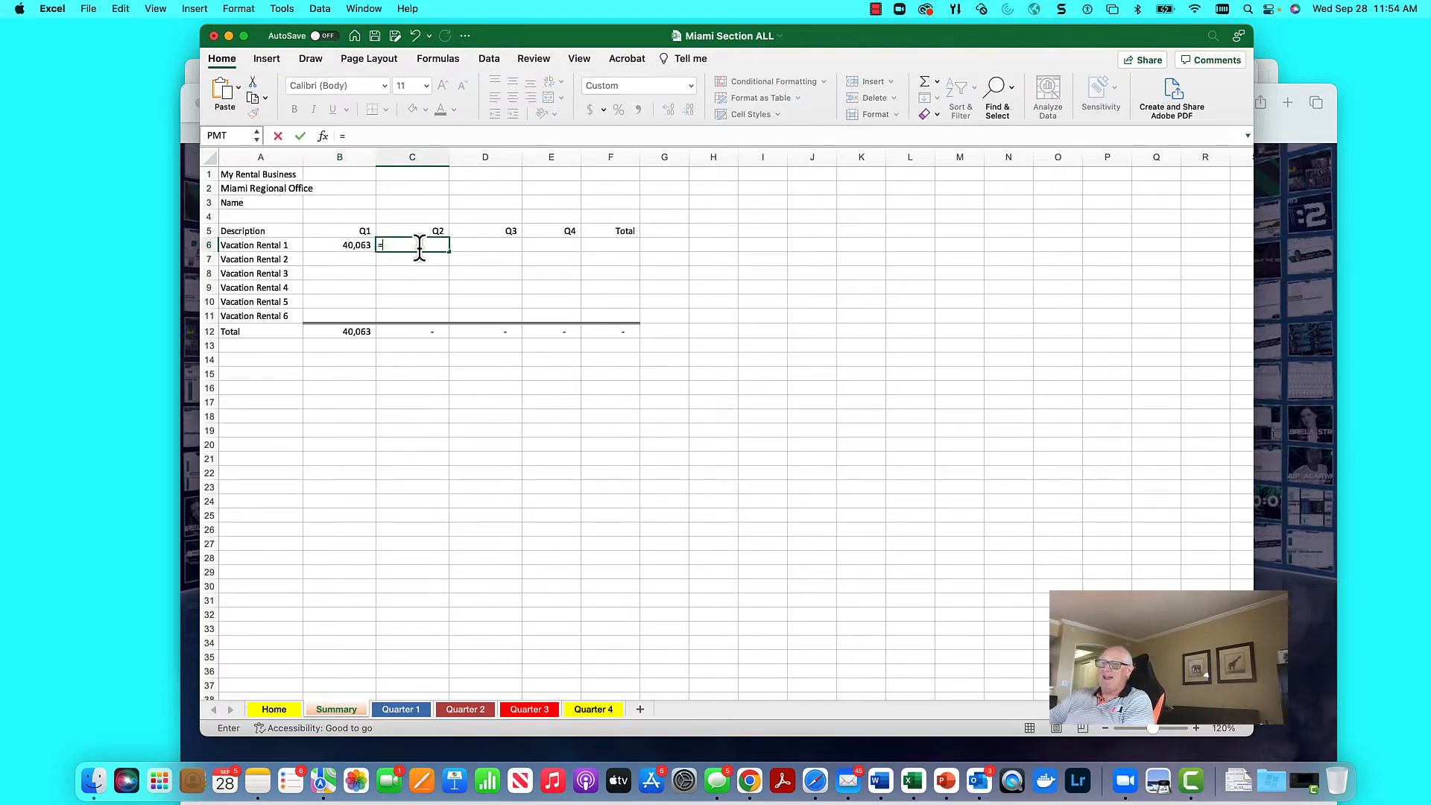
pyautogui.click(453, 706)
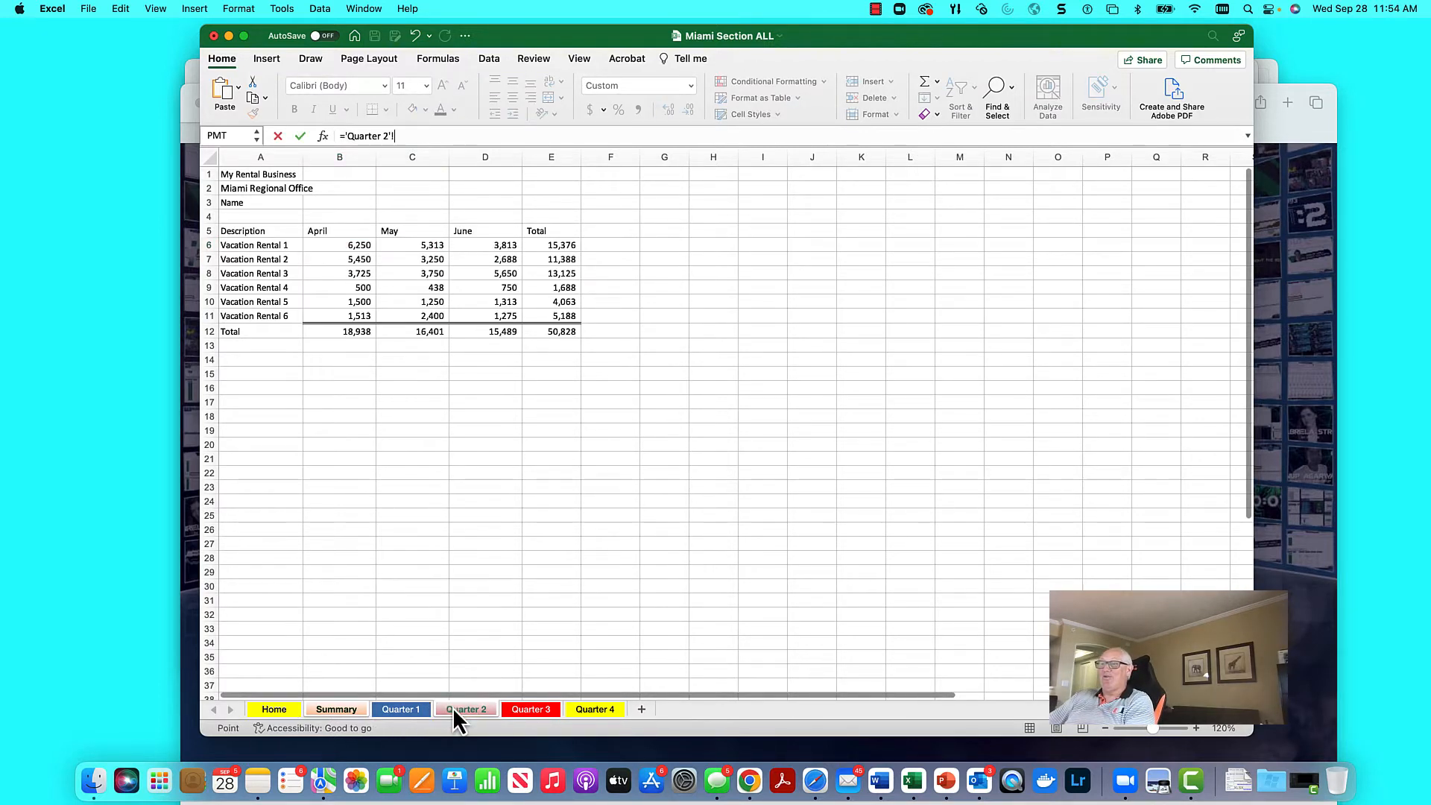
pyautogui.click(558, 244)
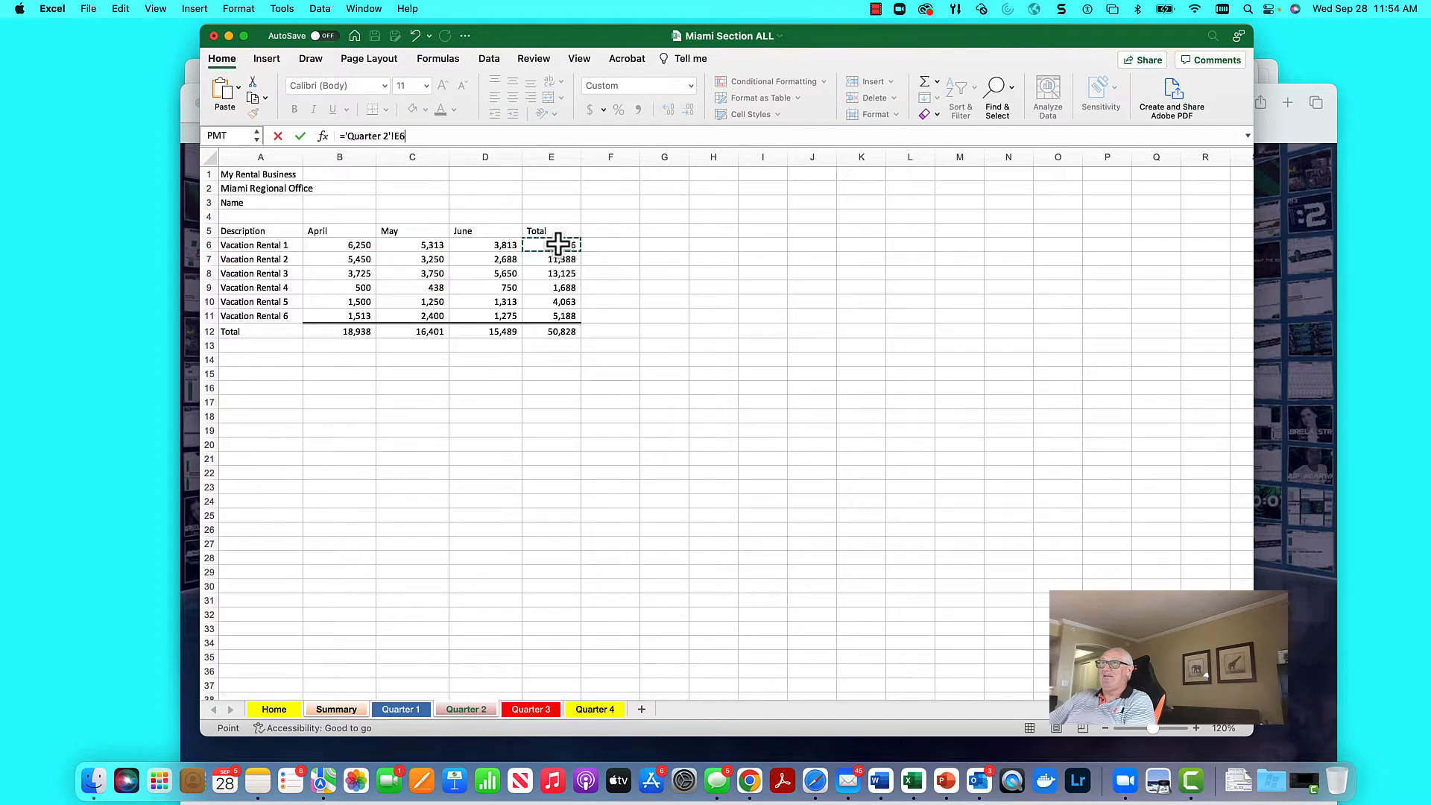
pyautogui.click(299, 136)
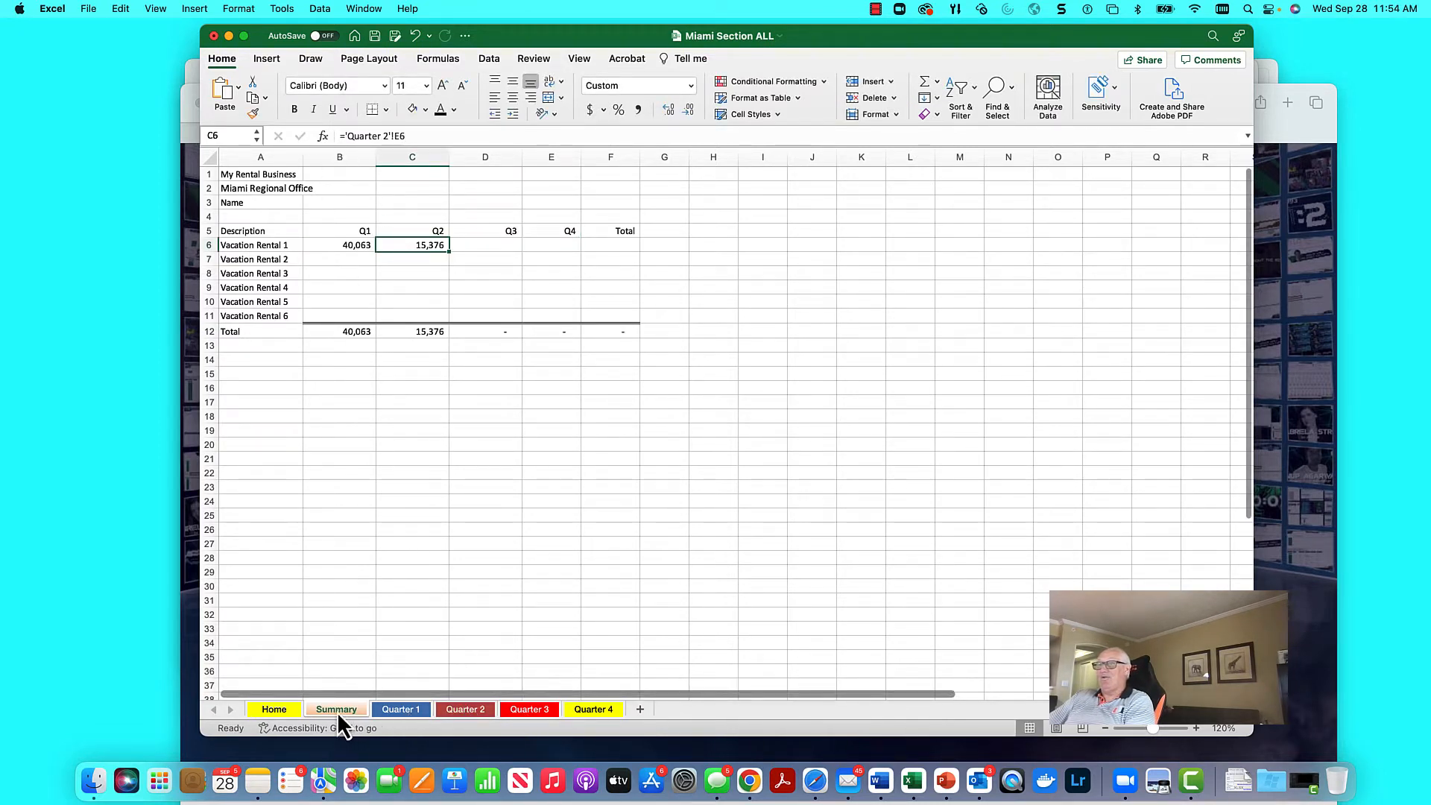
# Step: Link the Q3 cell of Vacation Rental 1 (D6) to its Quarter 3 total with ='Quarter 3'!E6
pyautogui.click(468, 252)
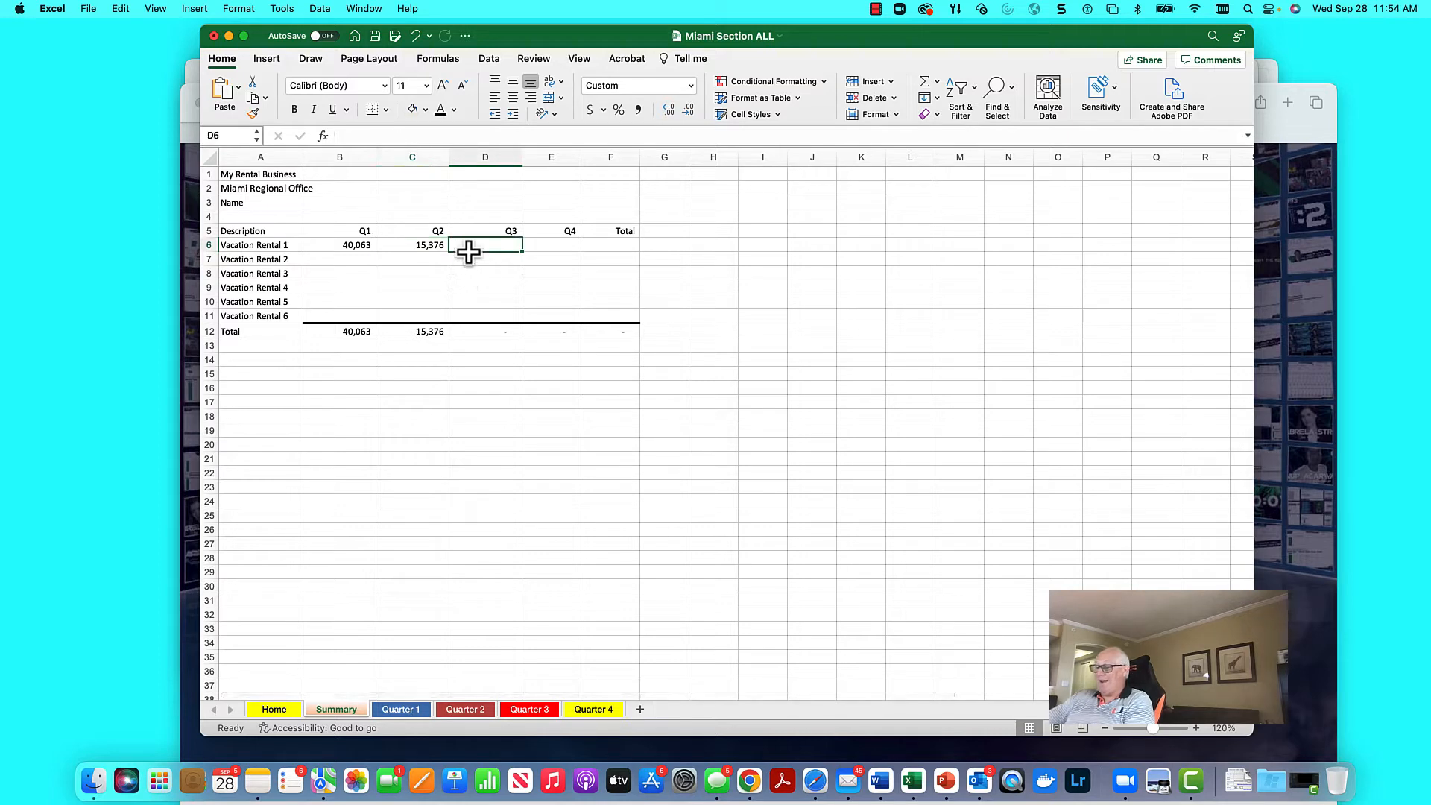
pyautogui.write('=')
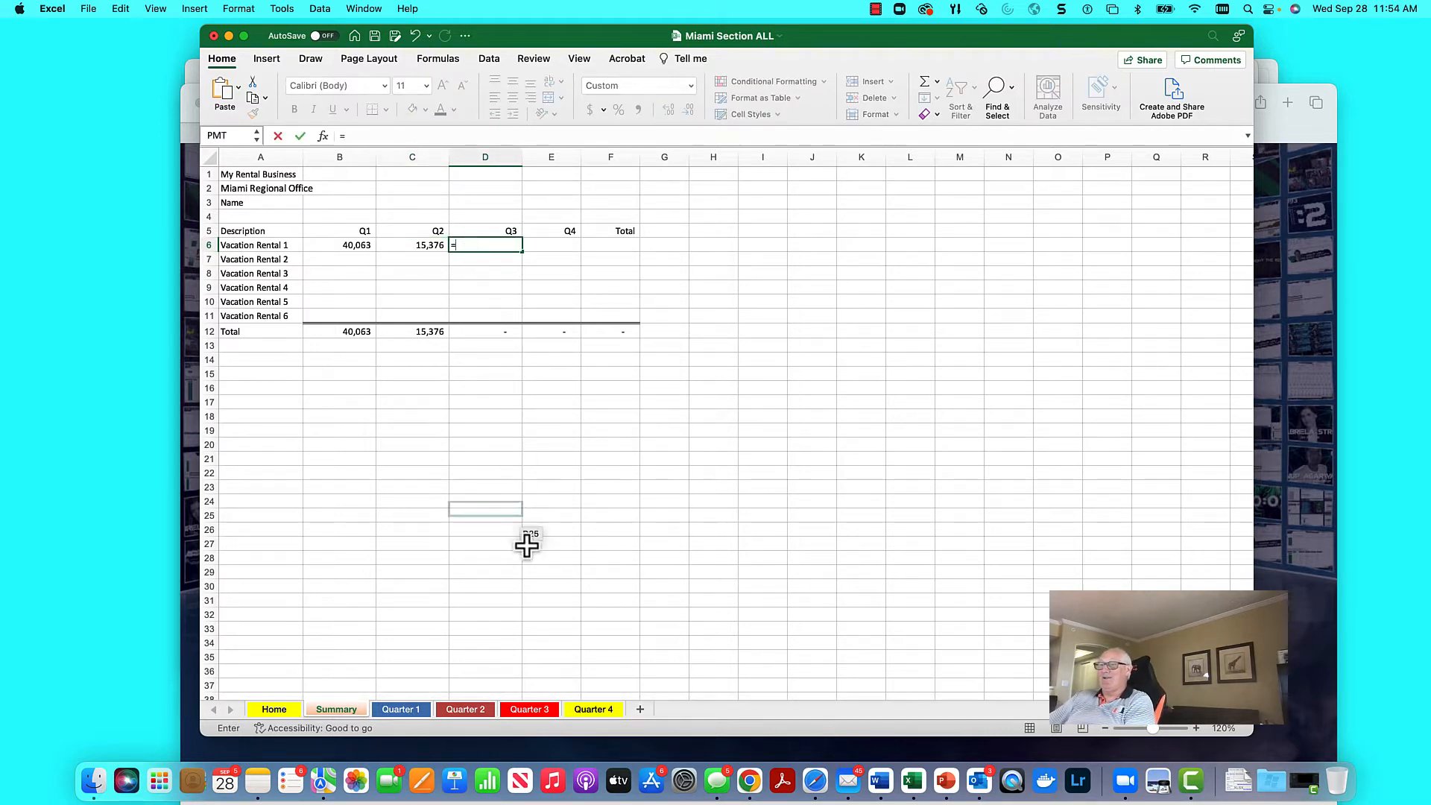
pyautogui.click(536, 710)
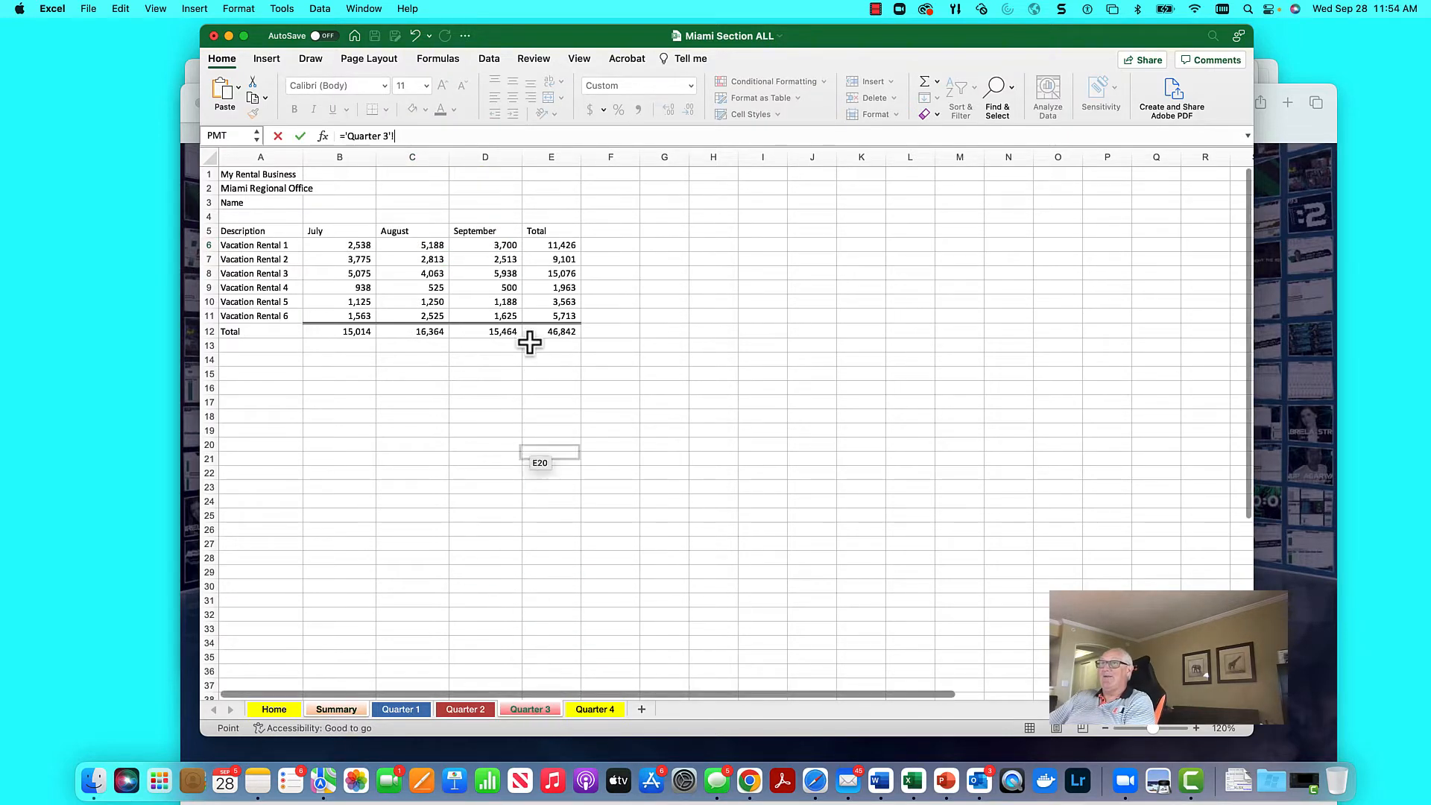
pyautogui.click(565, 244)
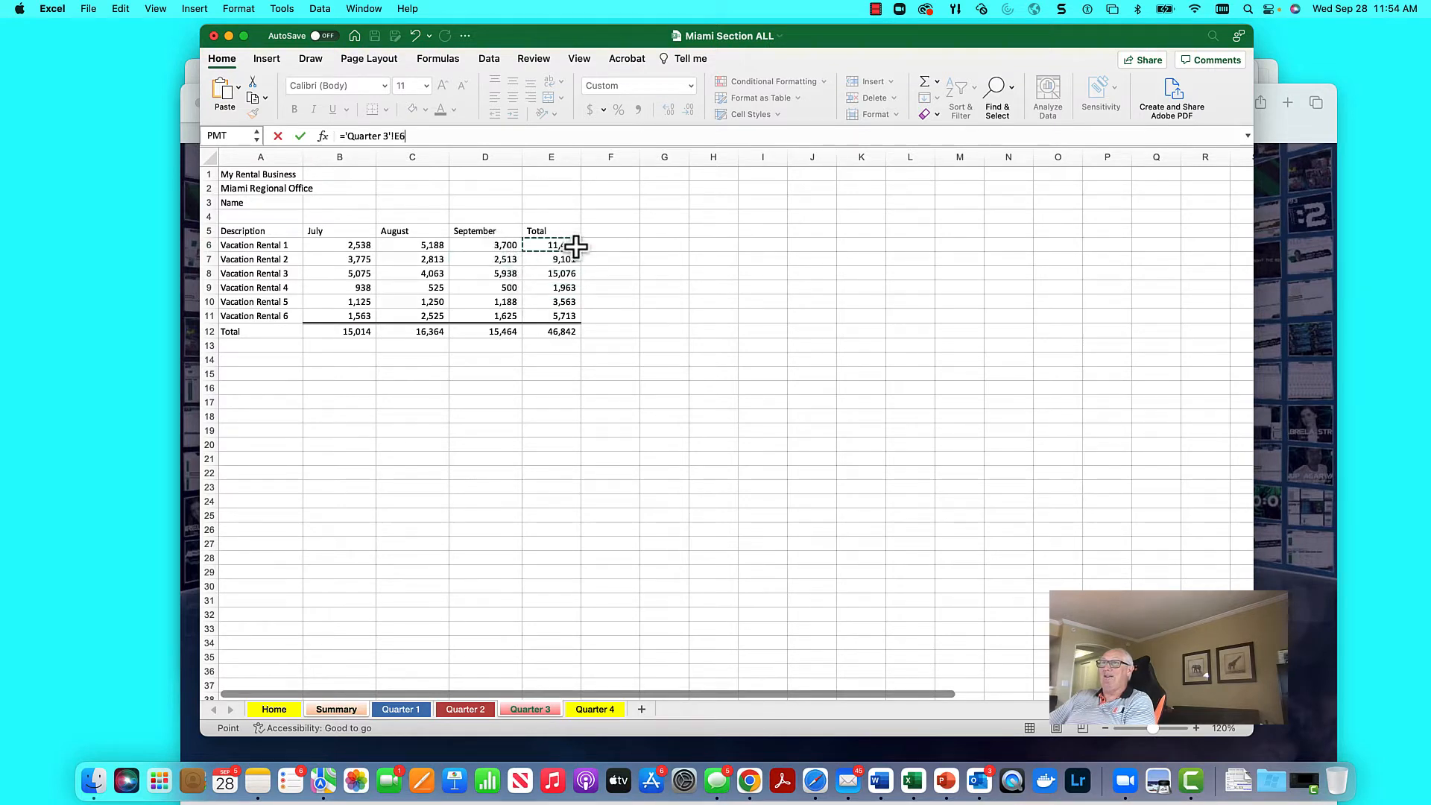
pyautogui.click(299, 135)
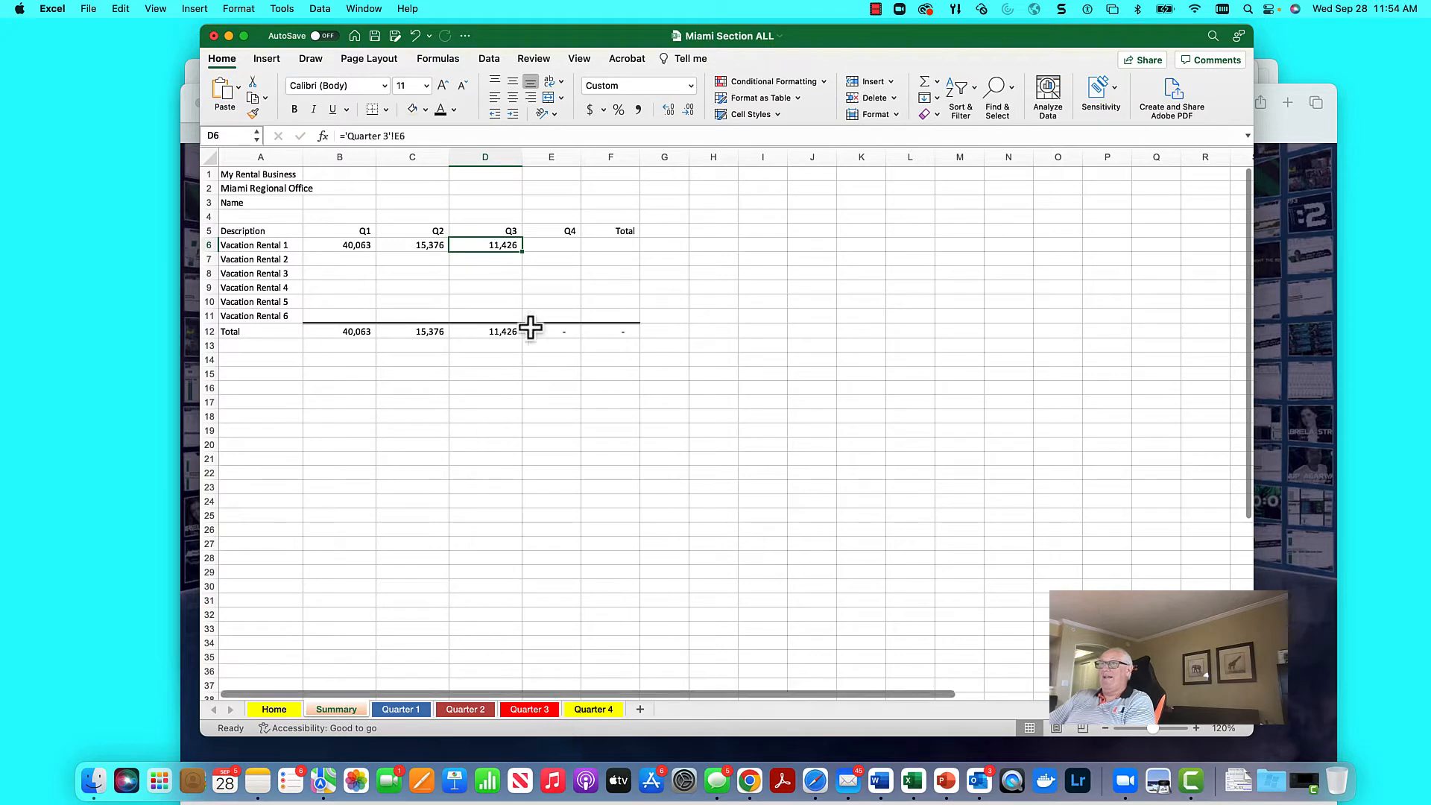
# Step: Link the Q4 cell of Vacation Rental 1 (E6) to its Quarter 4 total with ='Quarter 4'!E6
pyautogui.click(552, 246)
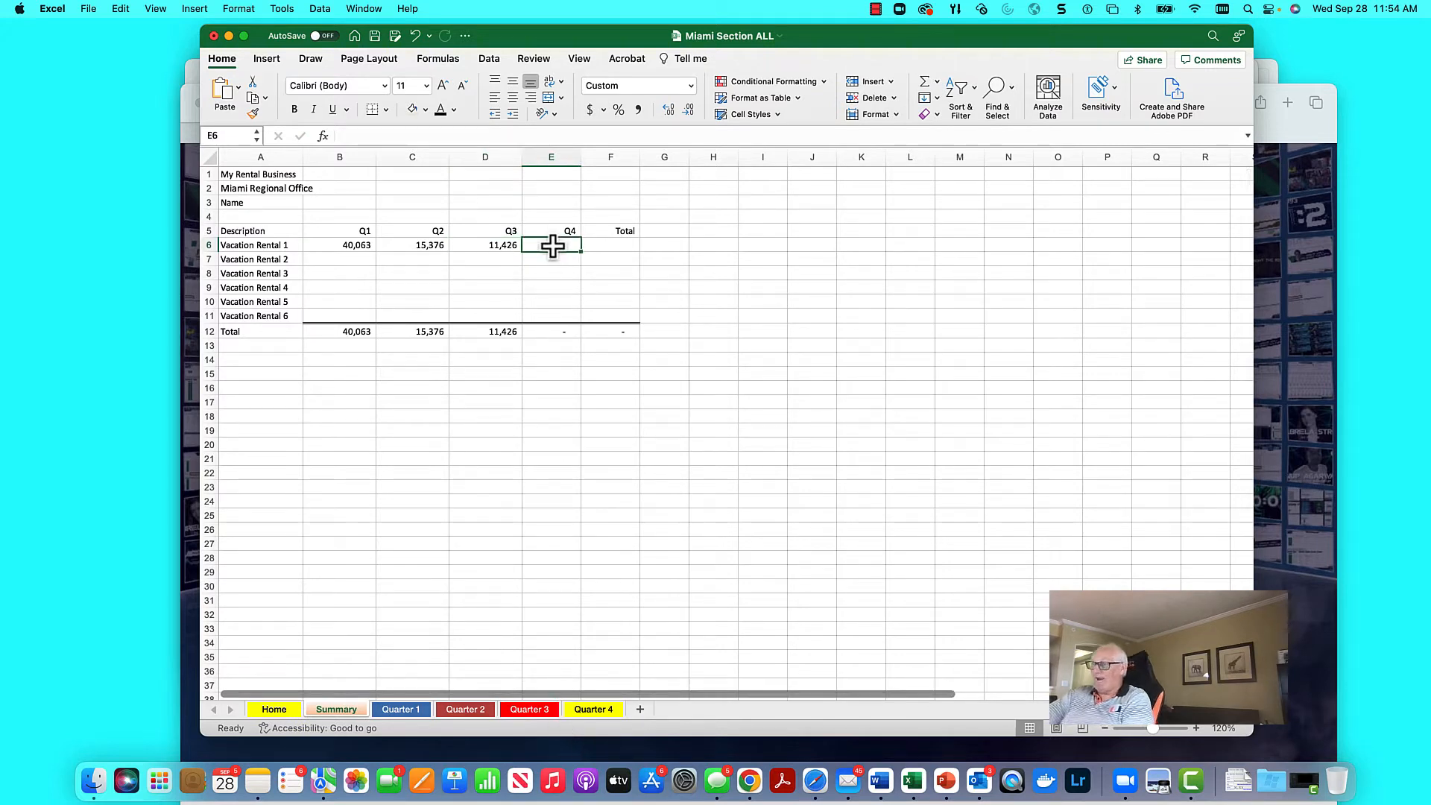
pyautogui.write('=')
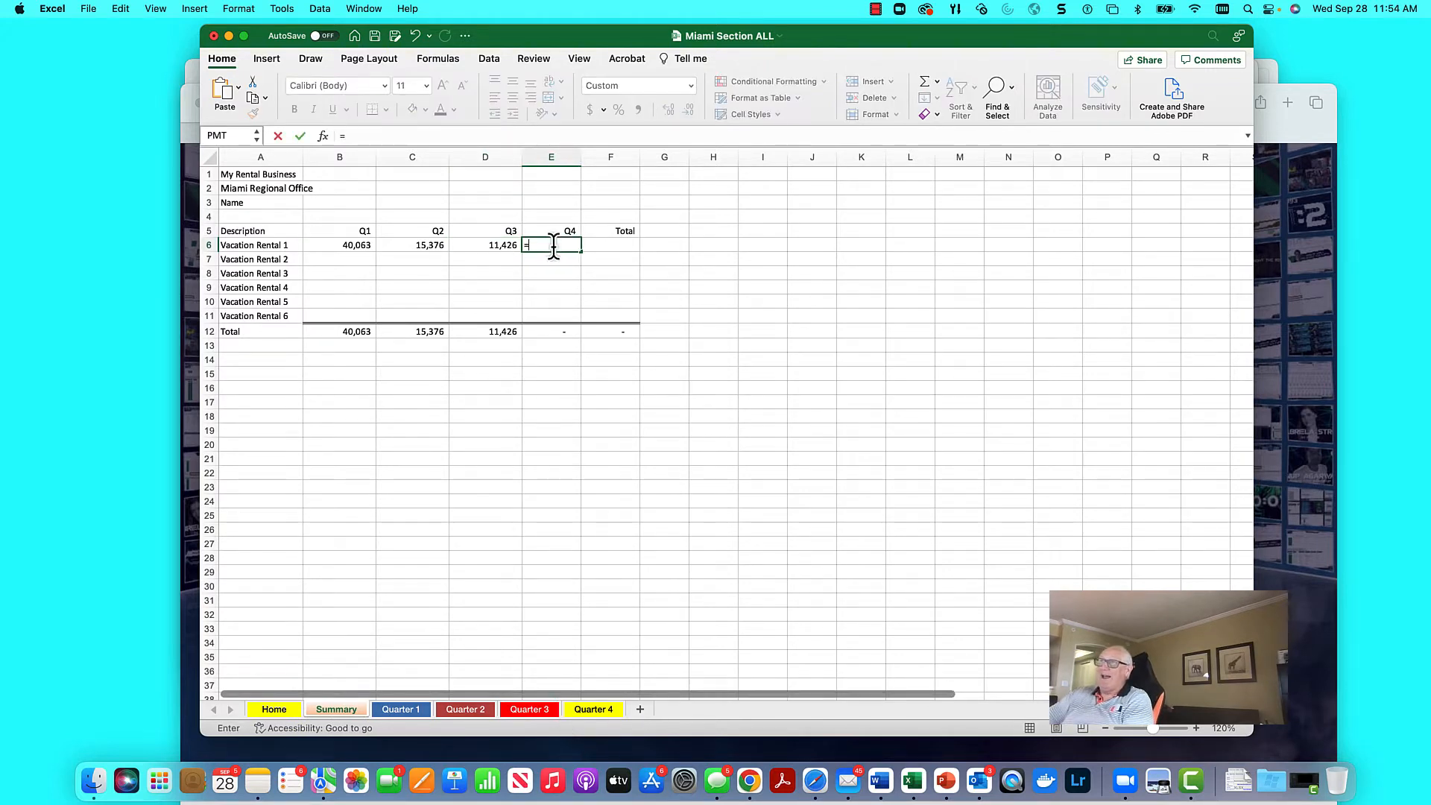
pyautogui.click(588, 712)
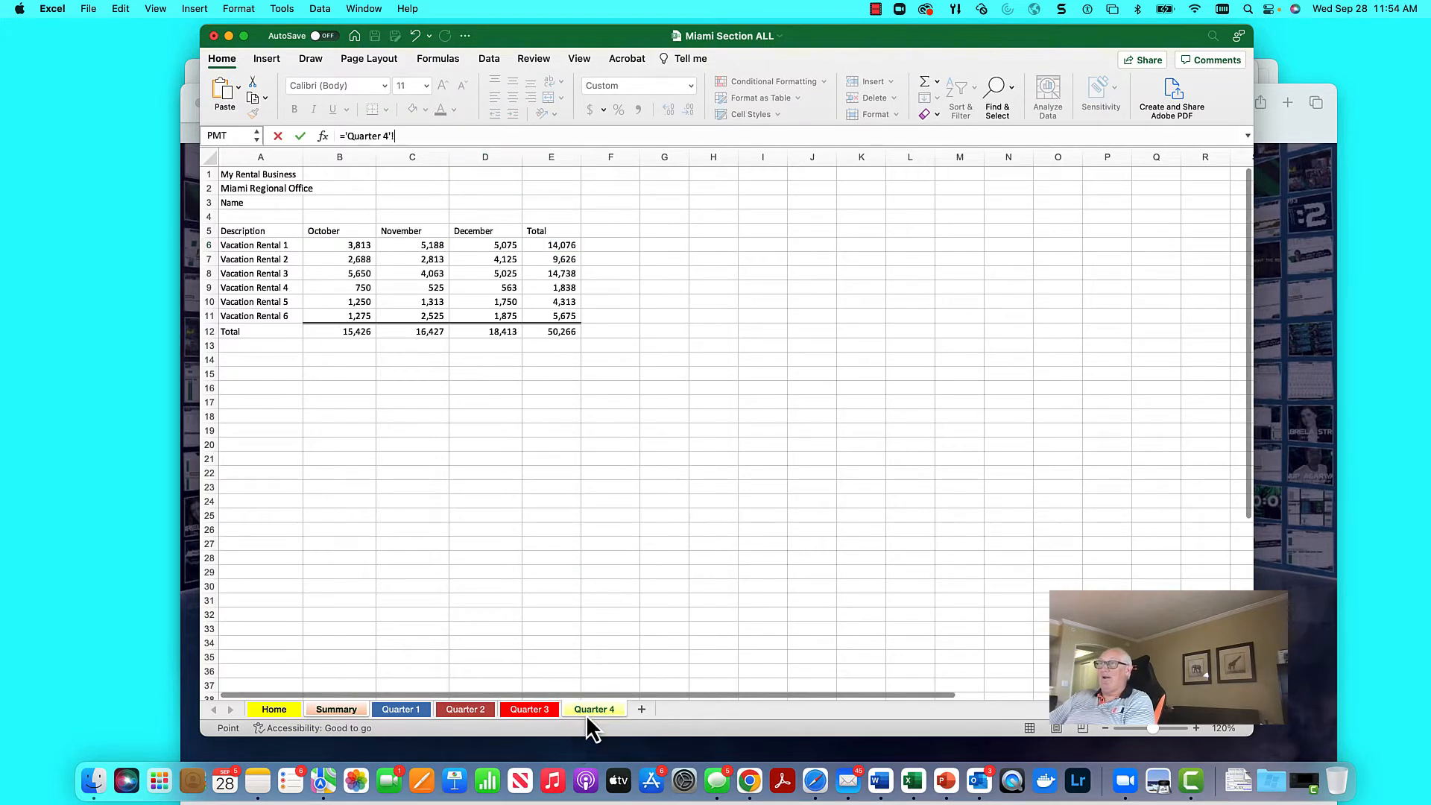
pyautogui.click(530, 247)
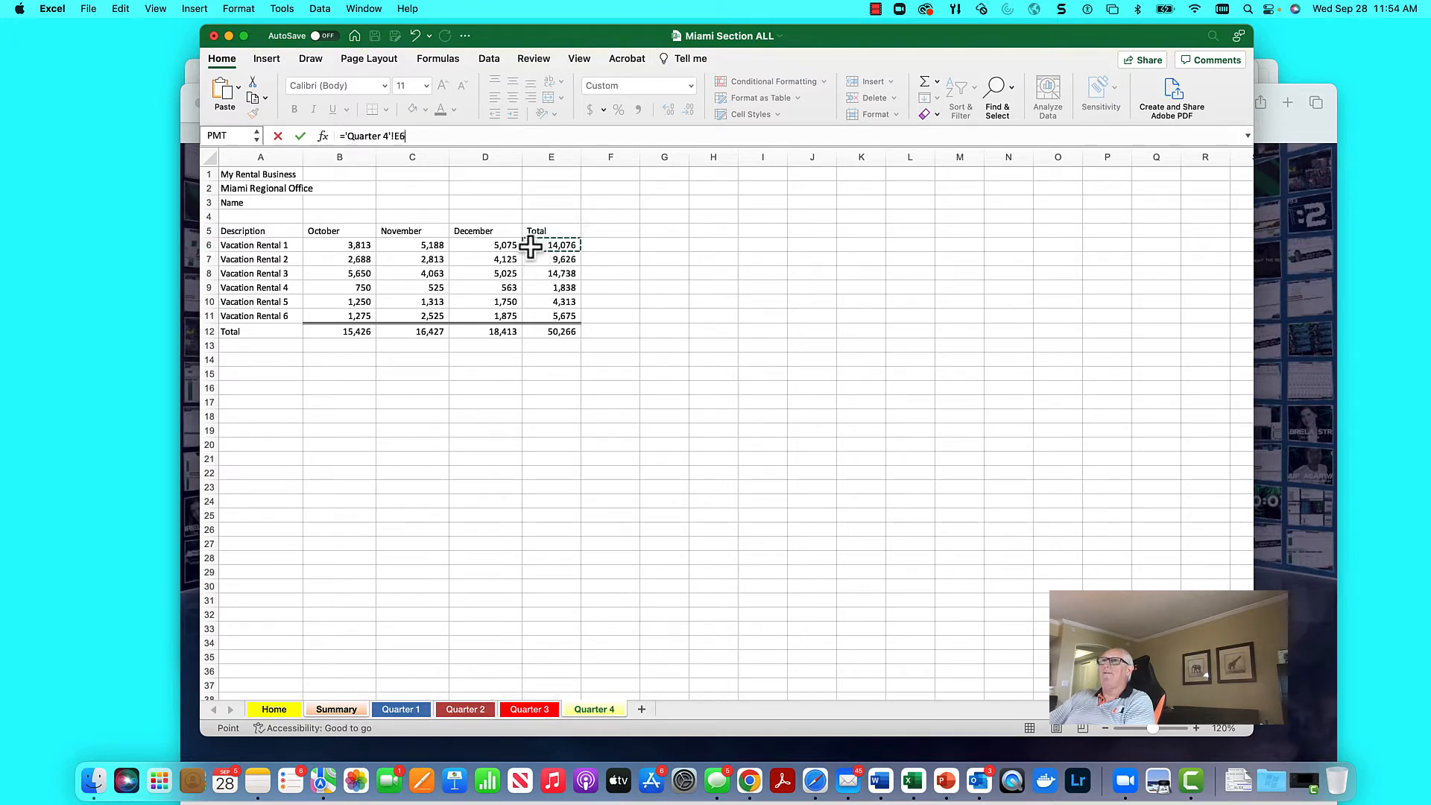
pyautogui.click(301, 136)
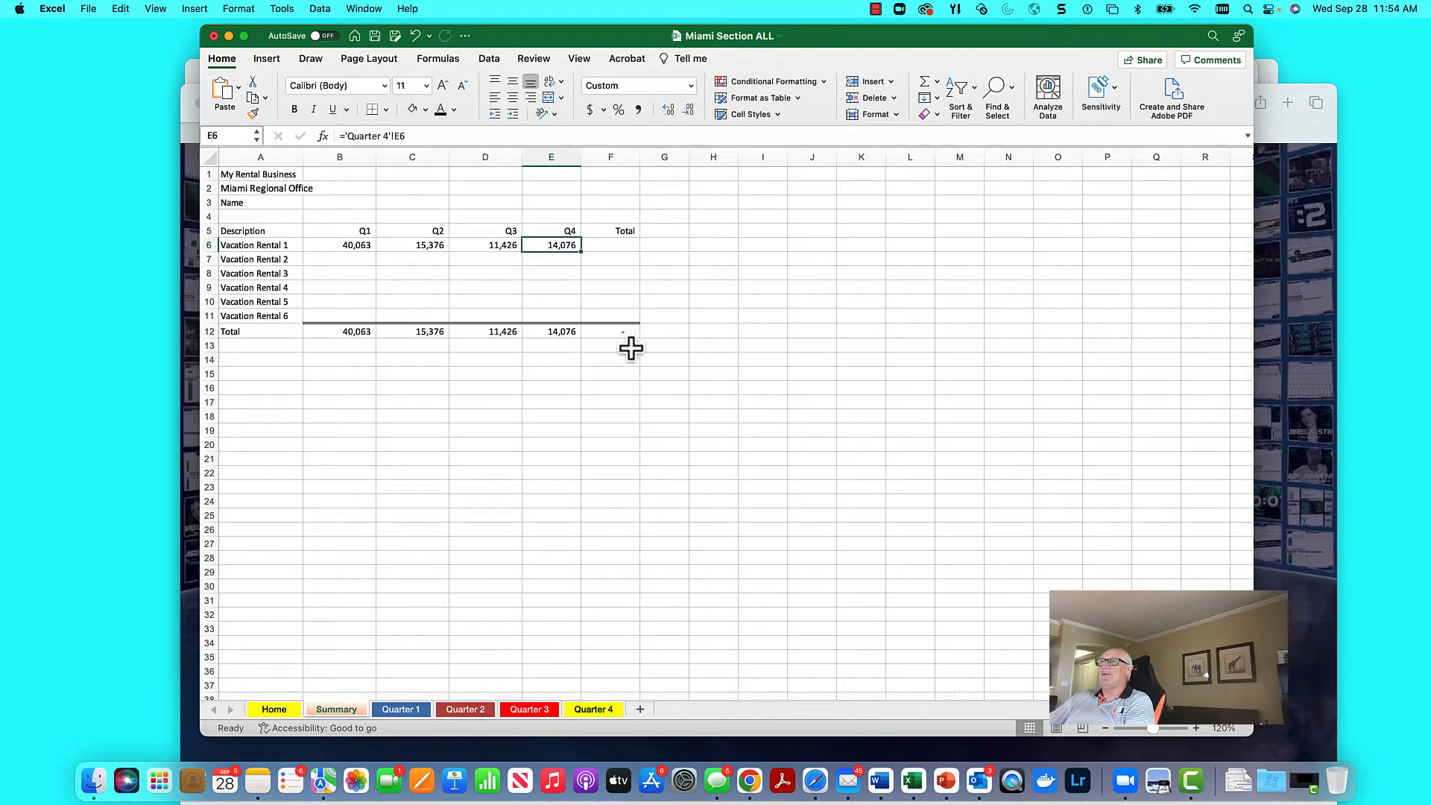
# Step: Review the linked formulas of Vacation Rental 1 cell by cell across Q1 to Q4, comparing the sheet names they reference
pyautogui.click(609, 247)
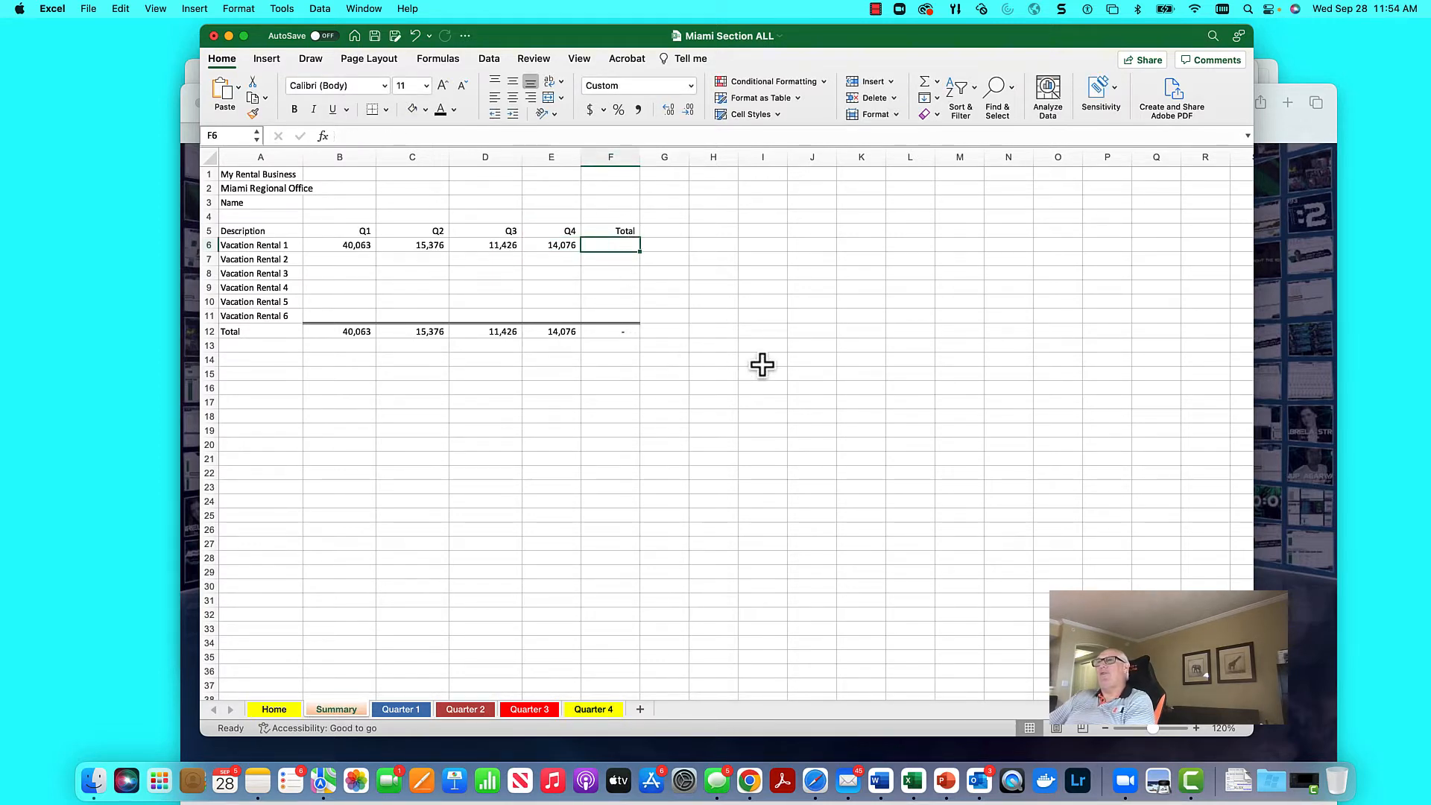
pyautogui.click(359, 243)
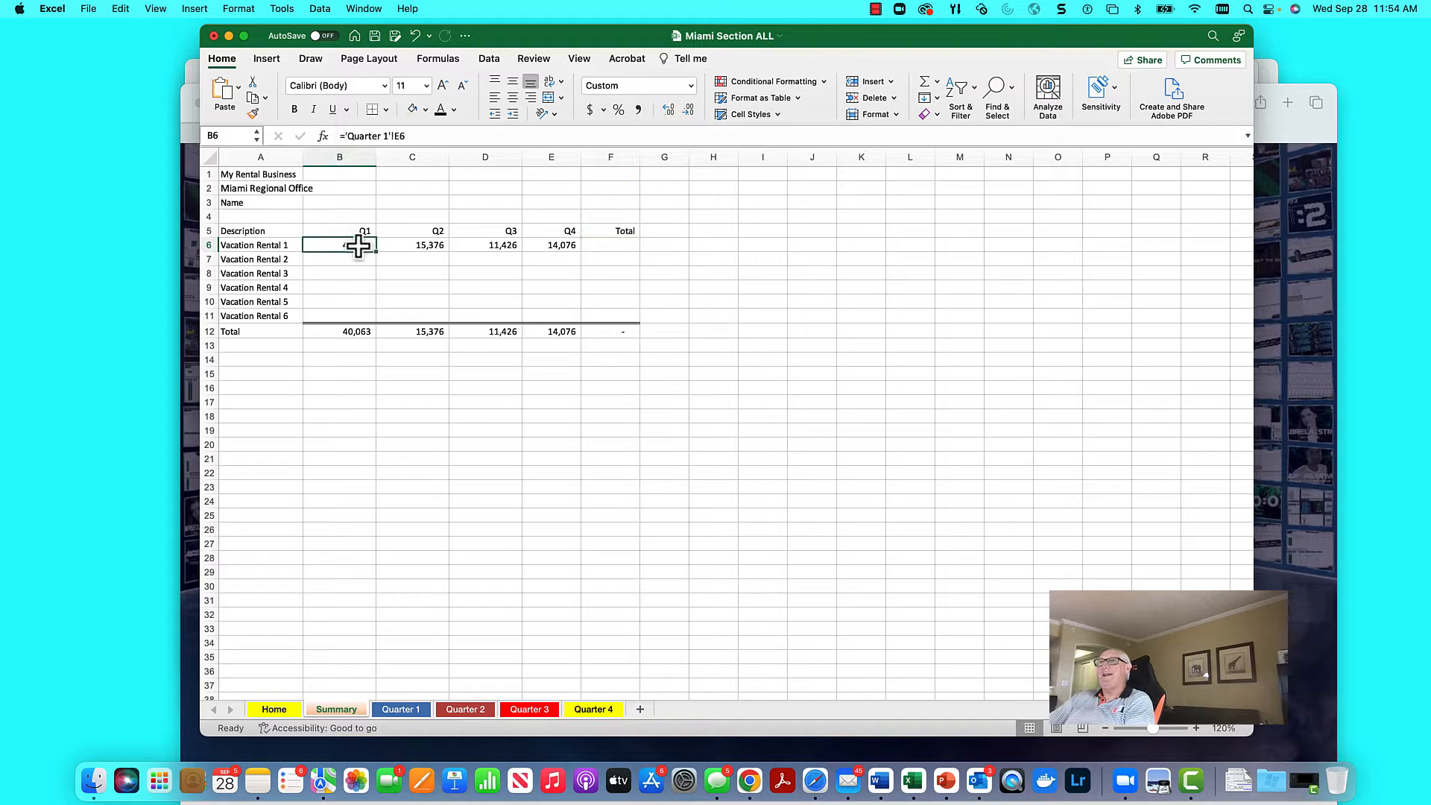
pyautogui.click(421, 245)
pyautogui.click(480, 246)
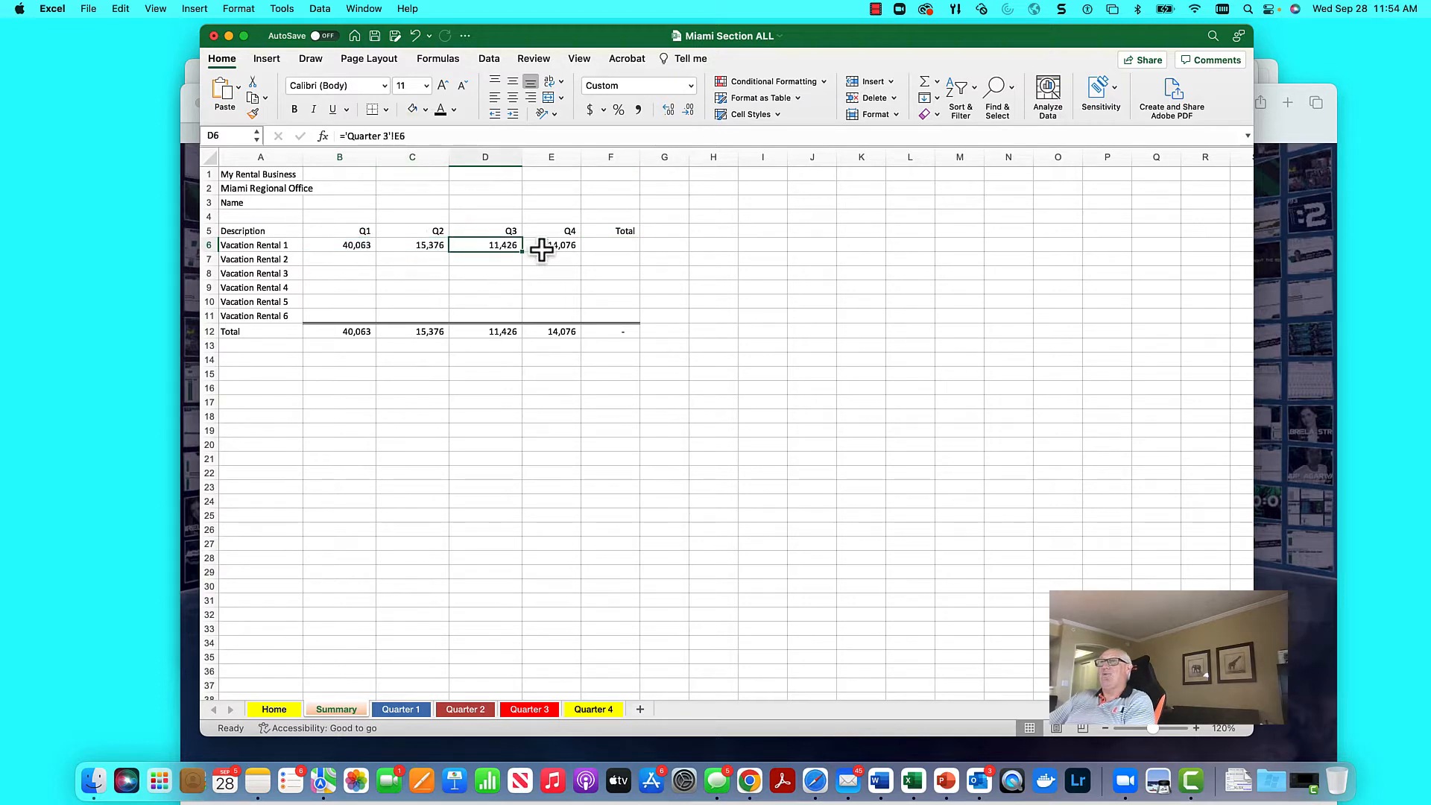
pyautogui.click(539, 248)
pyautogui.press('Left')
pyautogui.press('Left')
pyautogui.press('Left')
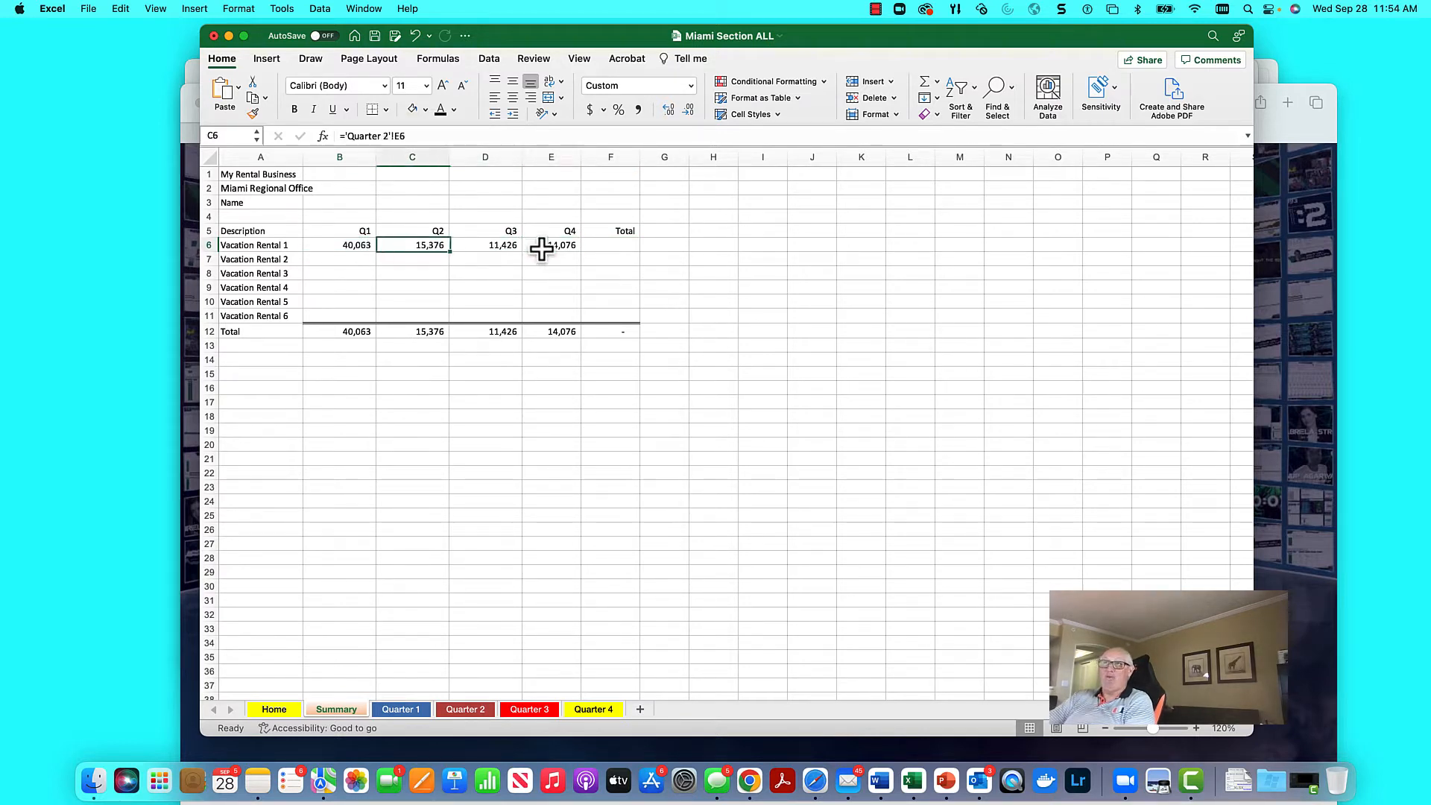
# Step: Clear the Q2, Q3 and Q4 formulas of Vacation Rental 1 (C6:E6)
pyautogui.press('Right')
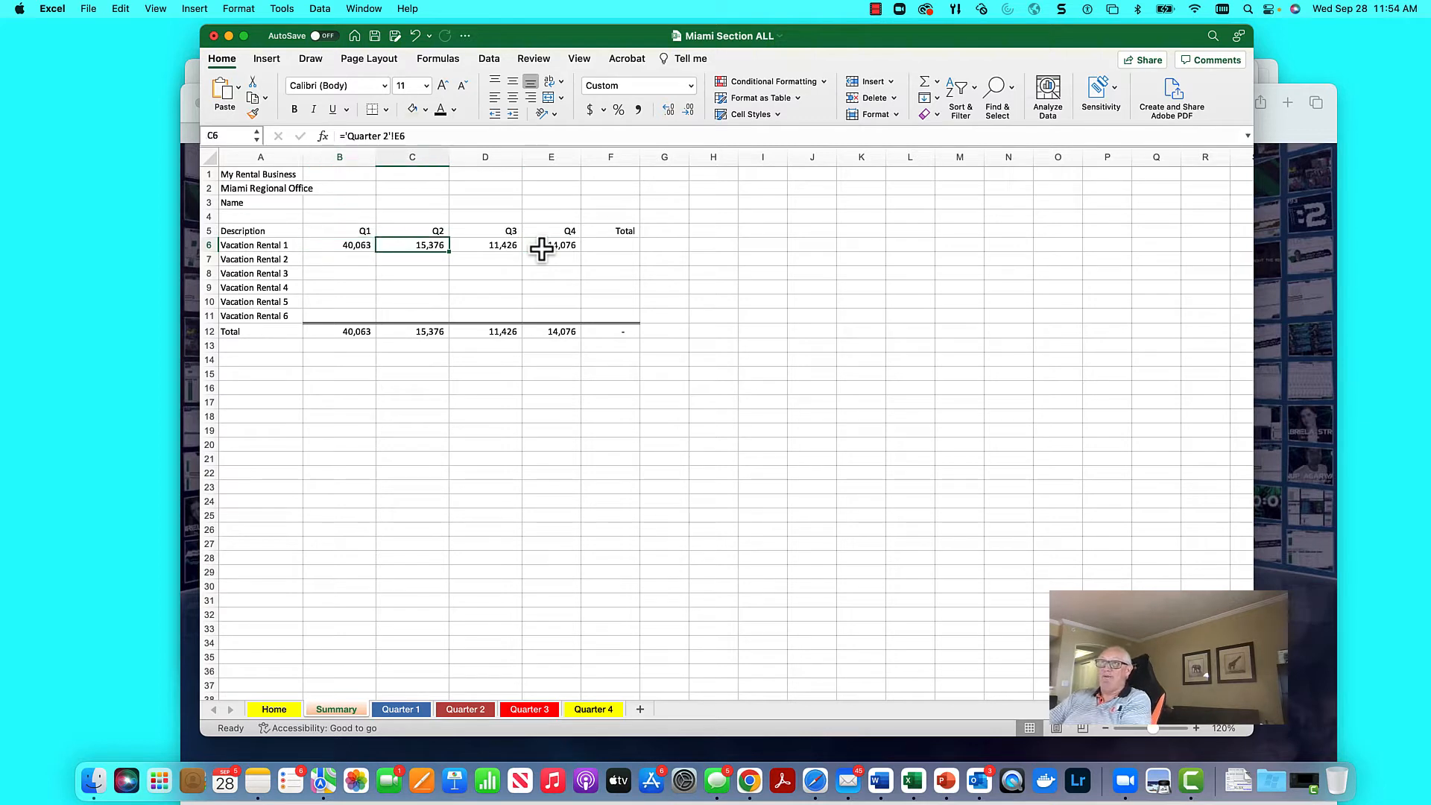
pyautogui.hotkey('shift', 'Right')
pyautogui.hotkey('shift', 'Right')
pyautogui.press('Delete')
pyautogui.press('Left')
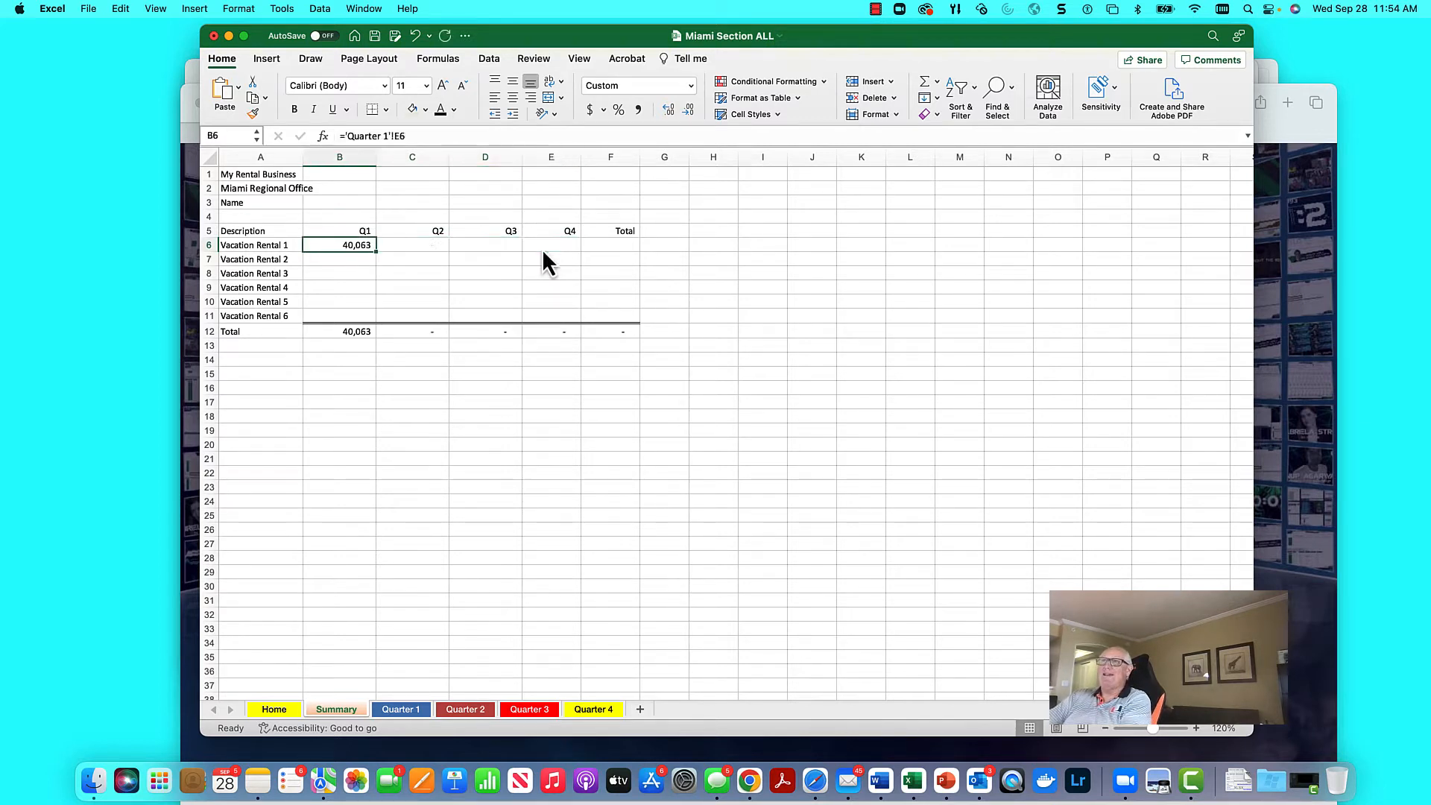
# Step: Lock the column reference in B6 as ='Quarter 1'!$E6 and fill the formula across to E6
pyautogui.click(396, 139)
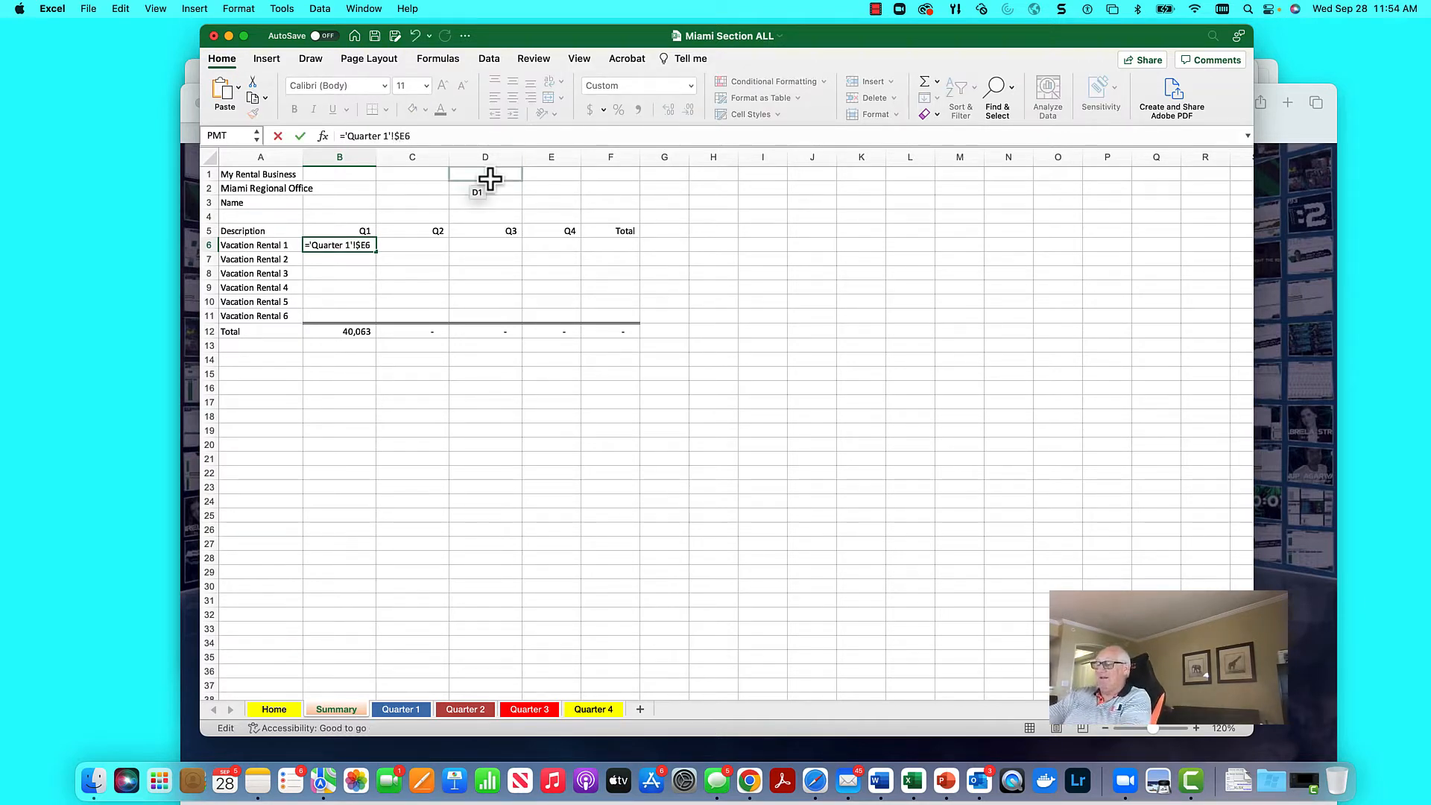
pyautogui.press('Return')
pyautogui.press('Up')
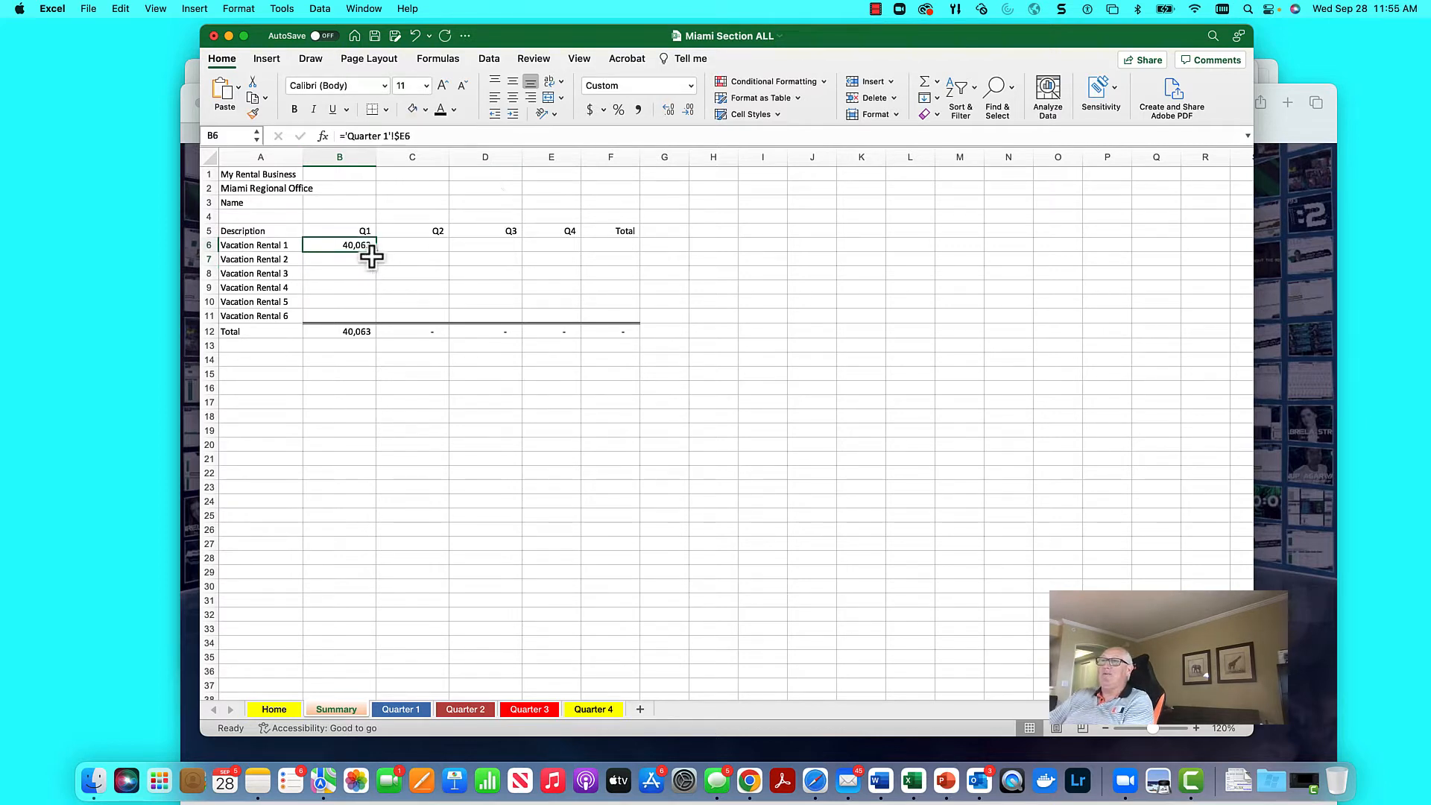
pyautogui.moveTo(376, 253); pyautogui.dragTo(560, 252)
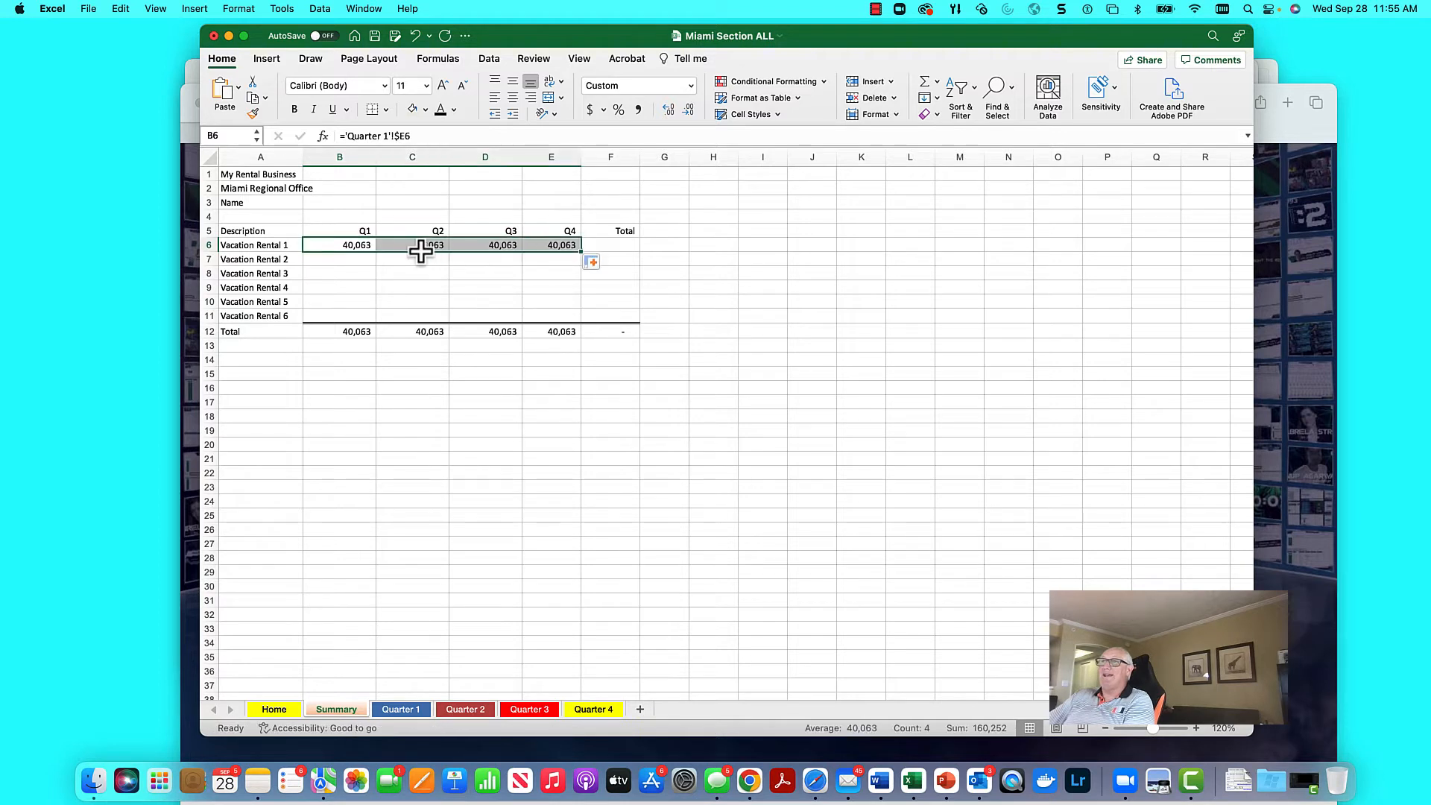
# Step: Change the sheet reference in the Q2 cell C6 so that its formula reads ='Quarter 2'!$E6
pyautogui.click(426, 250)
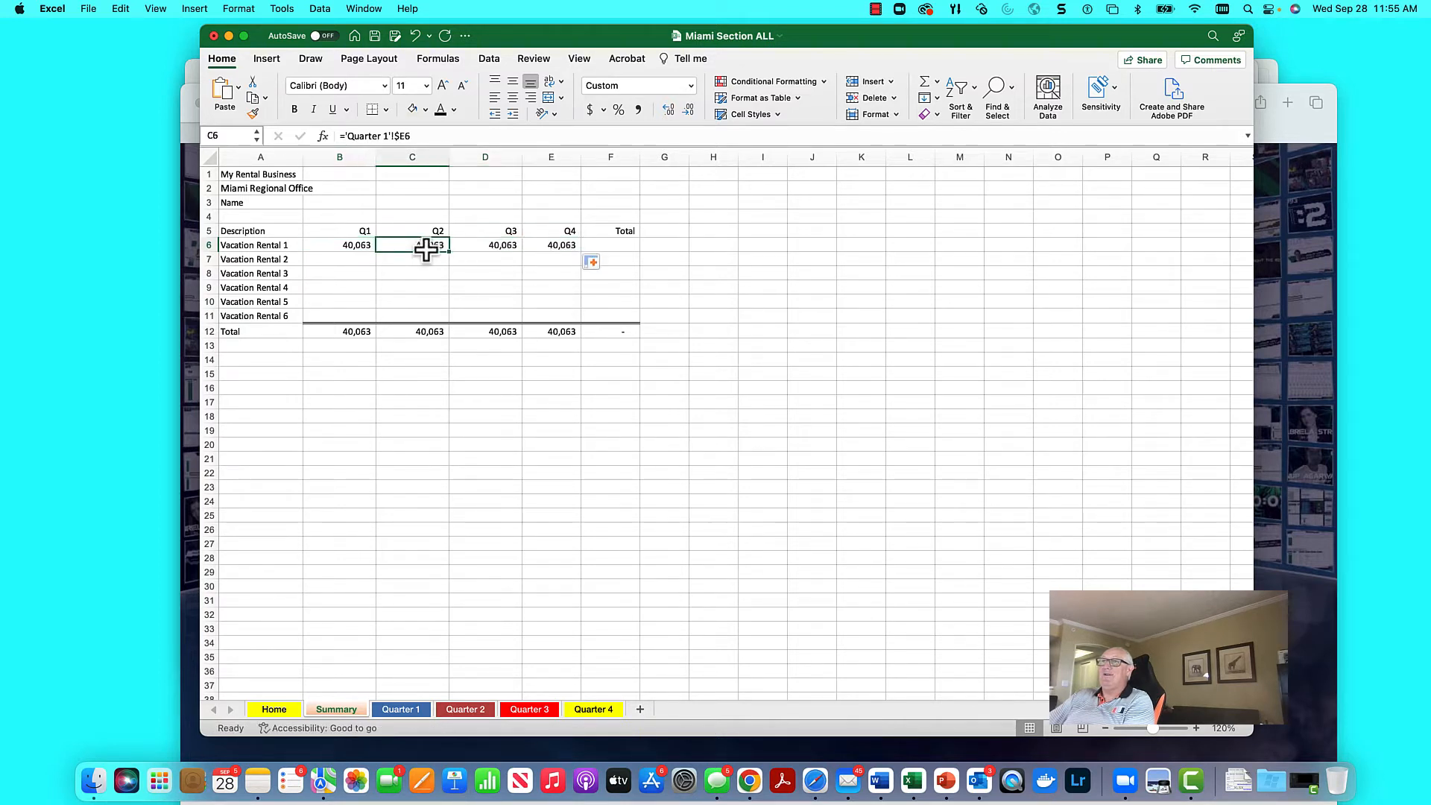
pyautogui.click(388, 137)
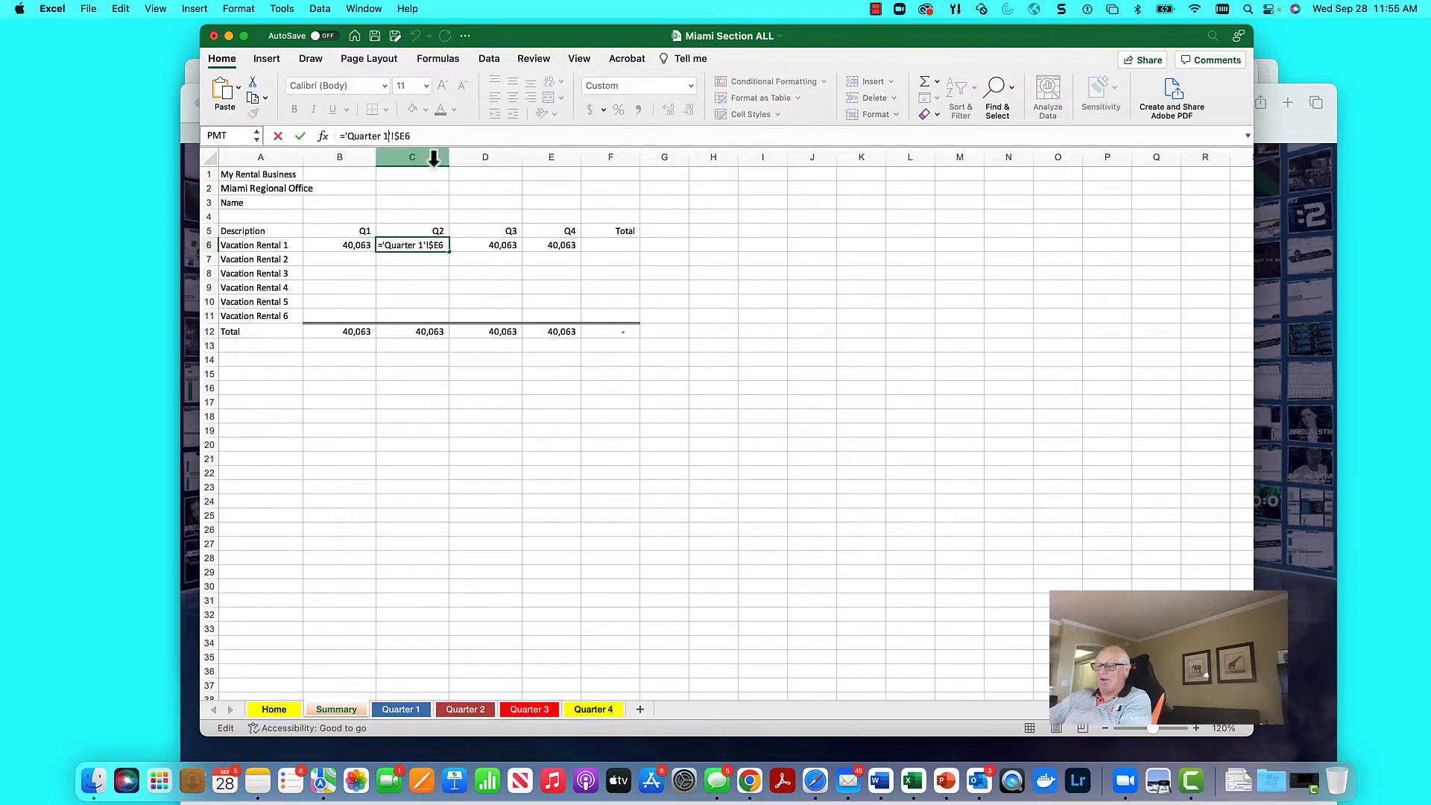
pyautogui.press('Return')
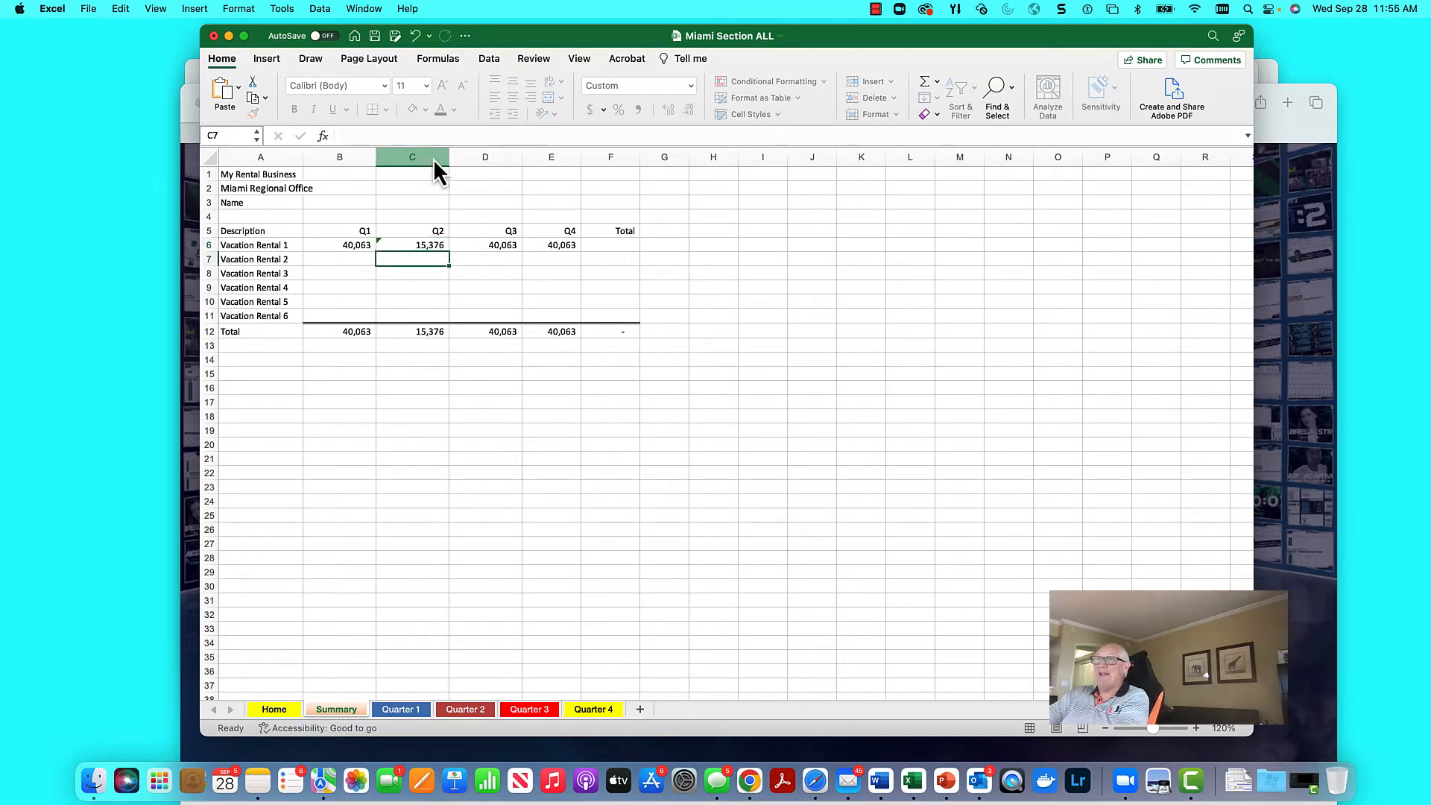
pyautogui.press('Up')
# Step: Change the sheet reference in the Q3 cell D6 so that its formula reads ='Quarter 3'!$E6
pyautogui.press('Right')
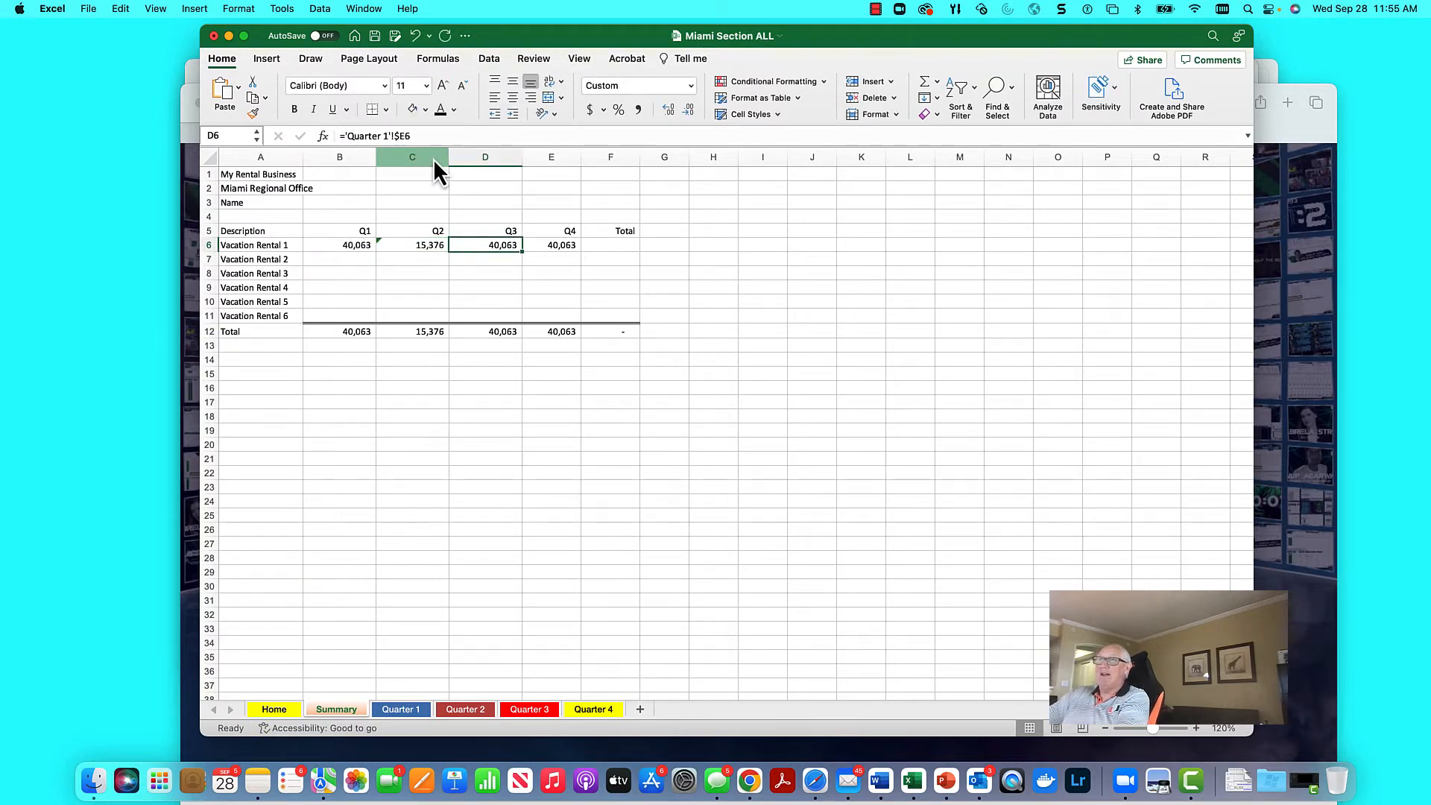
pyautogui.click(386, 137)
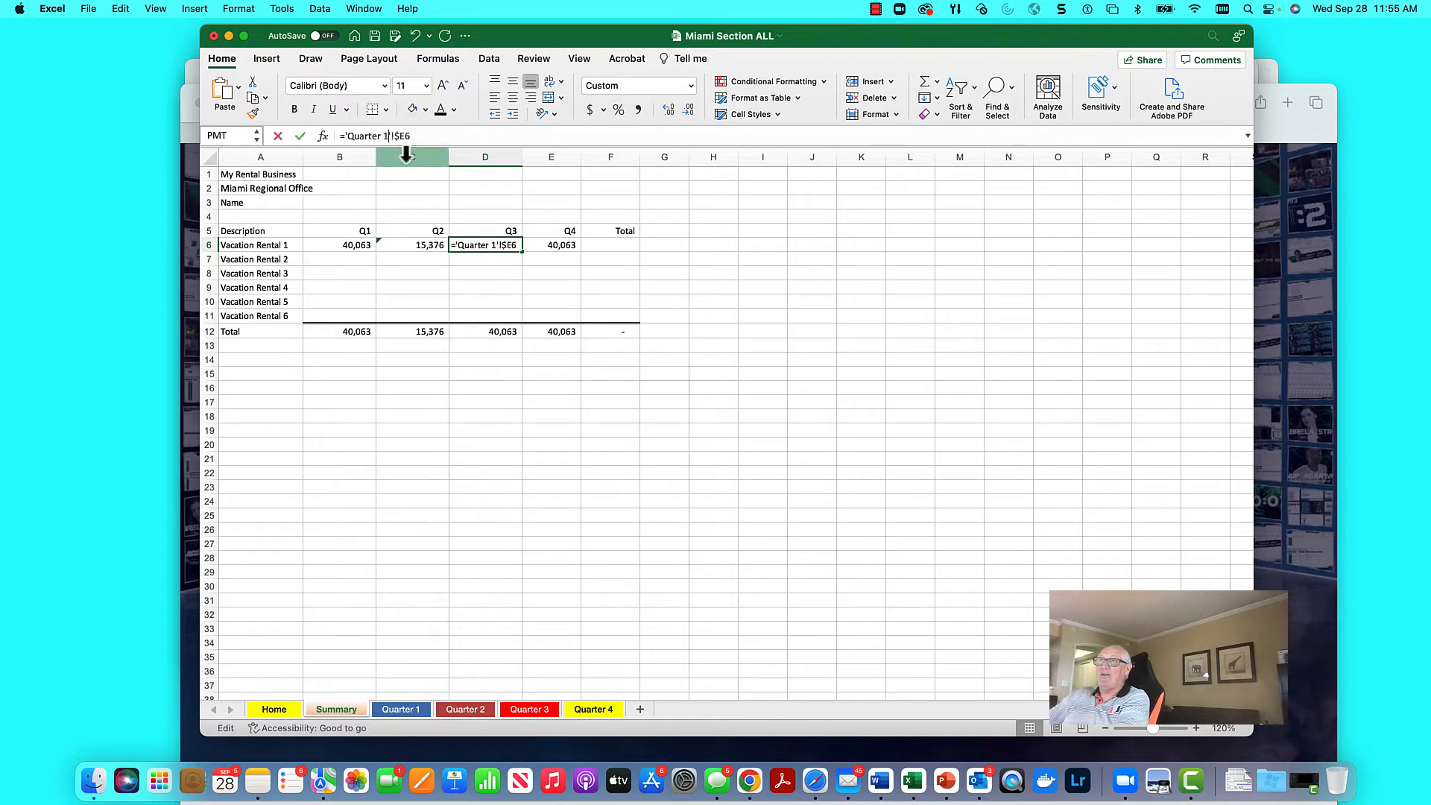
pyautogui.press('BackSpace')
pyautogui.write('3')
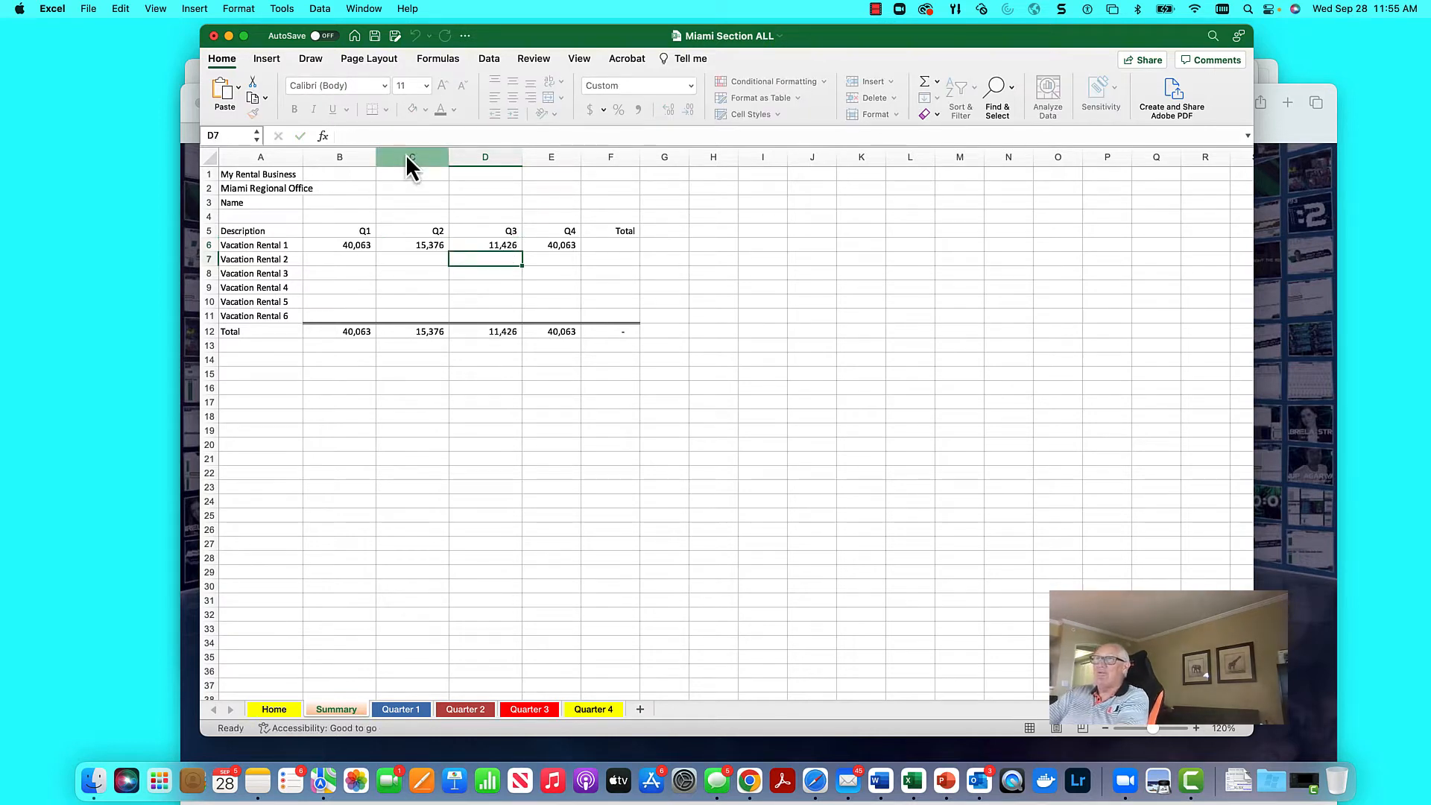
# Step: Change the Q4 cell E6 to ='Quarter 4'!$E6 and check the formulas across B6:E6
pyautogui.press('Tab')
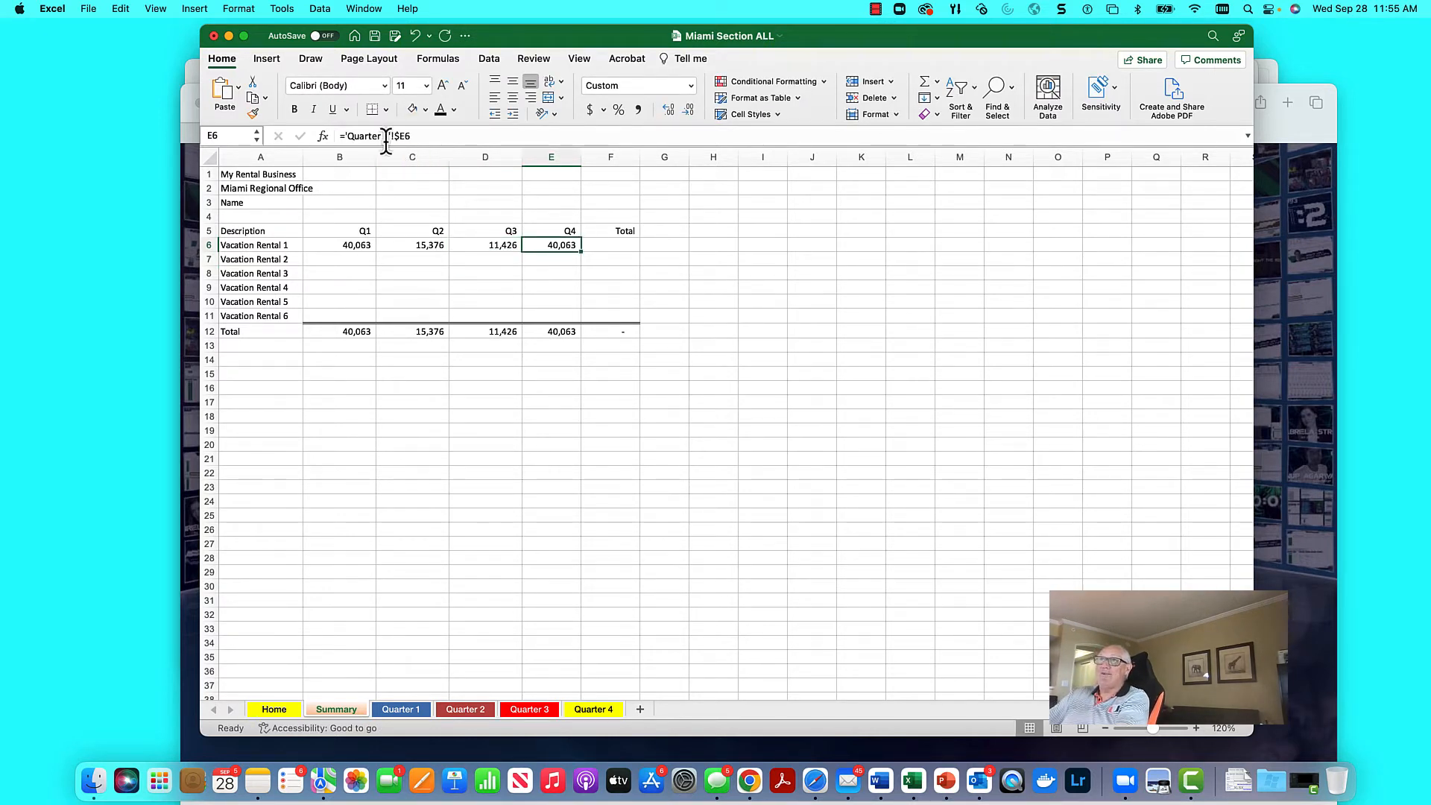
pyautogui.click(386, 137)
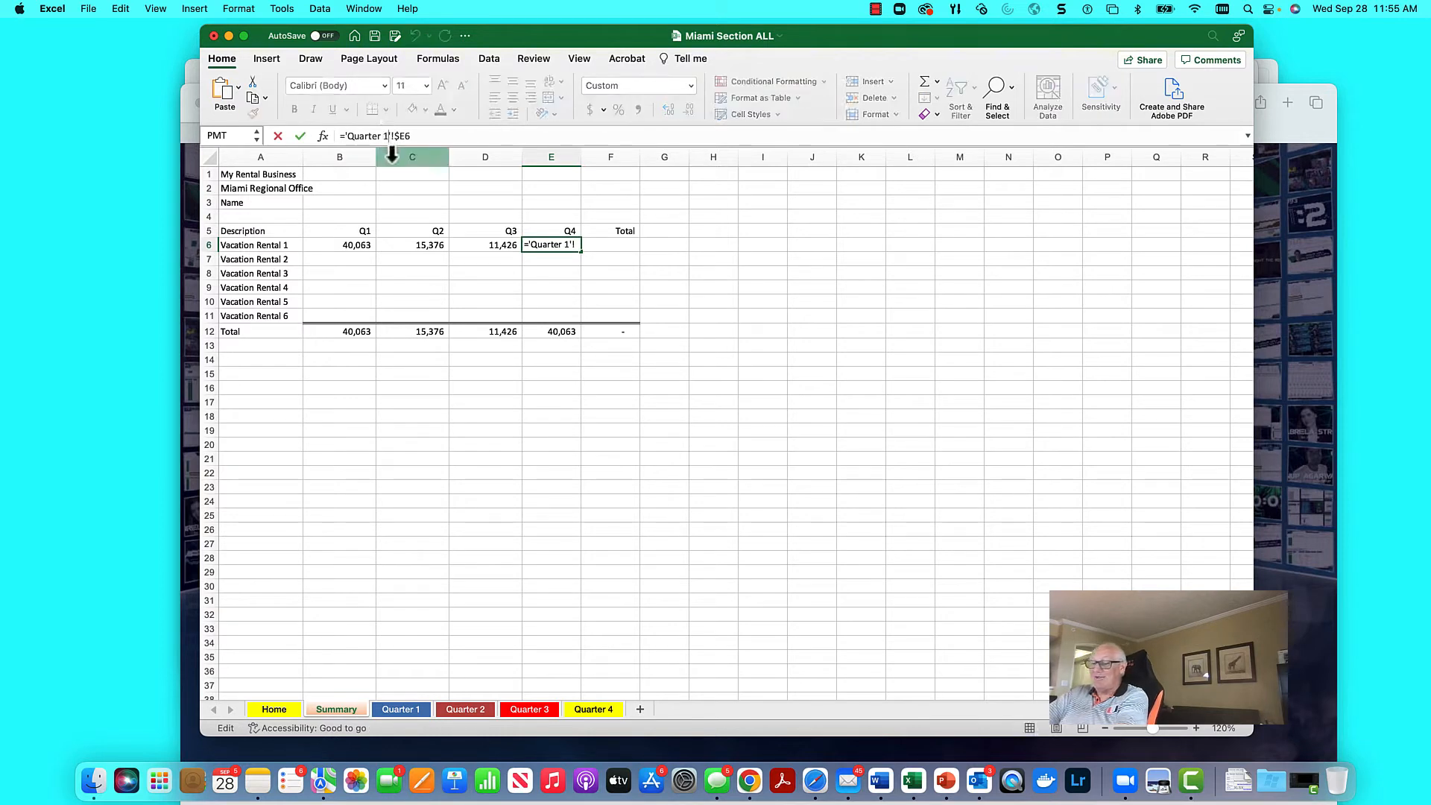
pyautogui.press('Return')
pyautogui.press('Up')
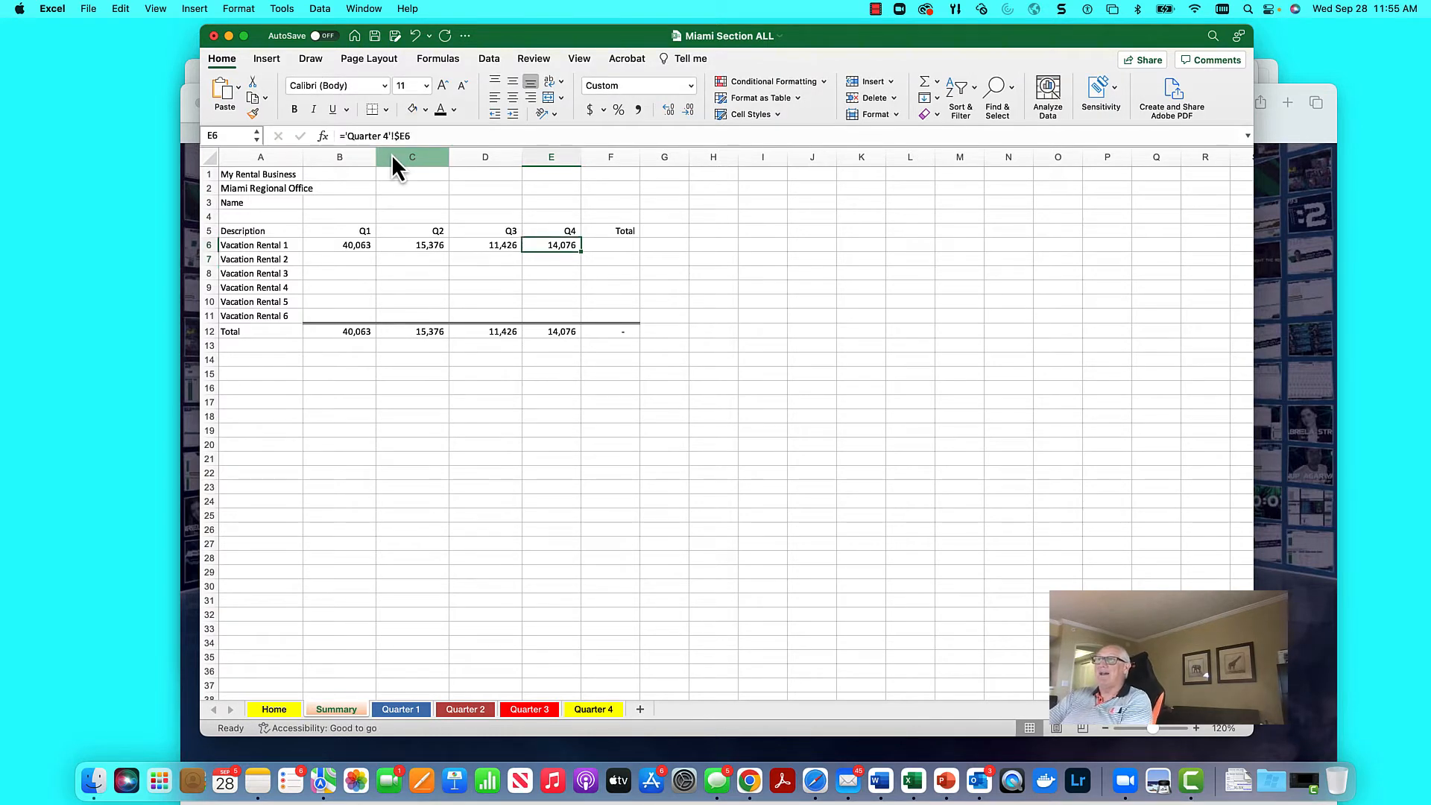
pyautogui.press('Left')
pyautogui.press('Left')
pyautogui.press('Left')
pyautogui.press('Right')
pyautogui.press('Right')
pyautogui.press('Right')
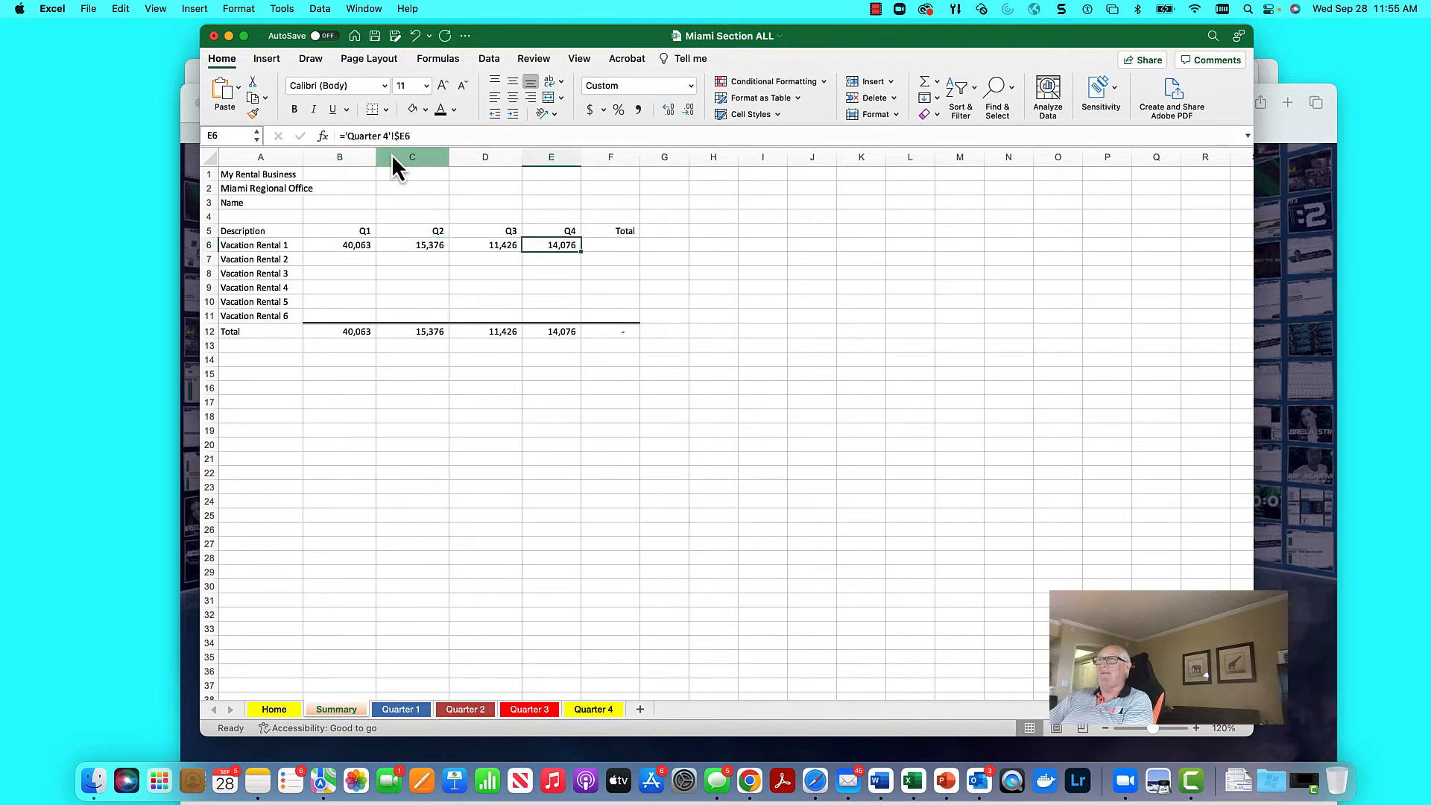
# Step: Enter a total in F6 that sums cell E6 across all four quarter sheets: =SUM('Quarter 1:Quarter 4'!E6)
pyautogui.press('Right')
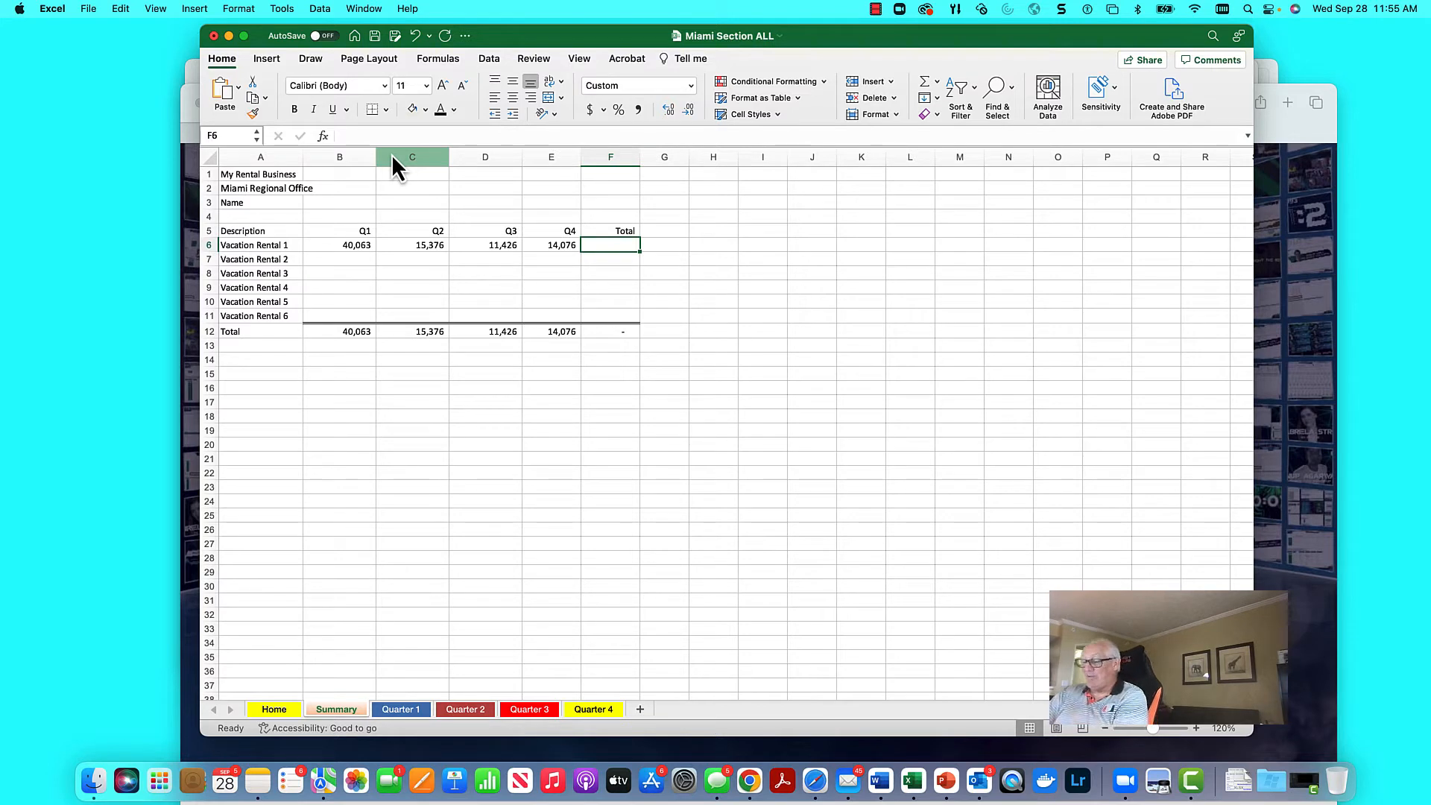
pyautogui.write('=sum(')
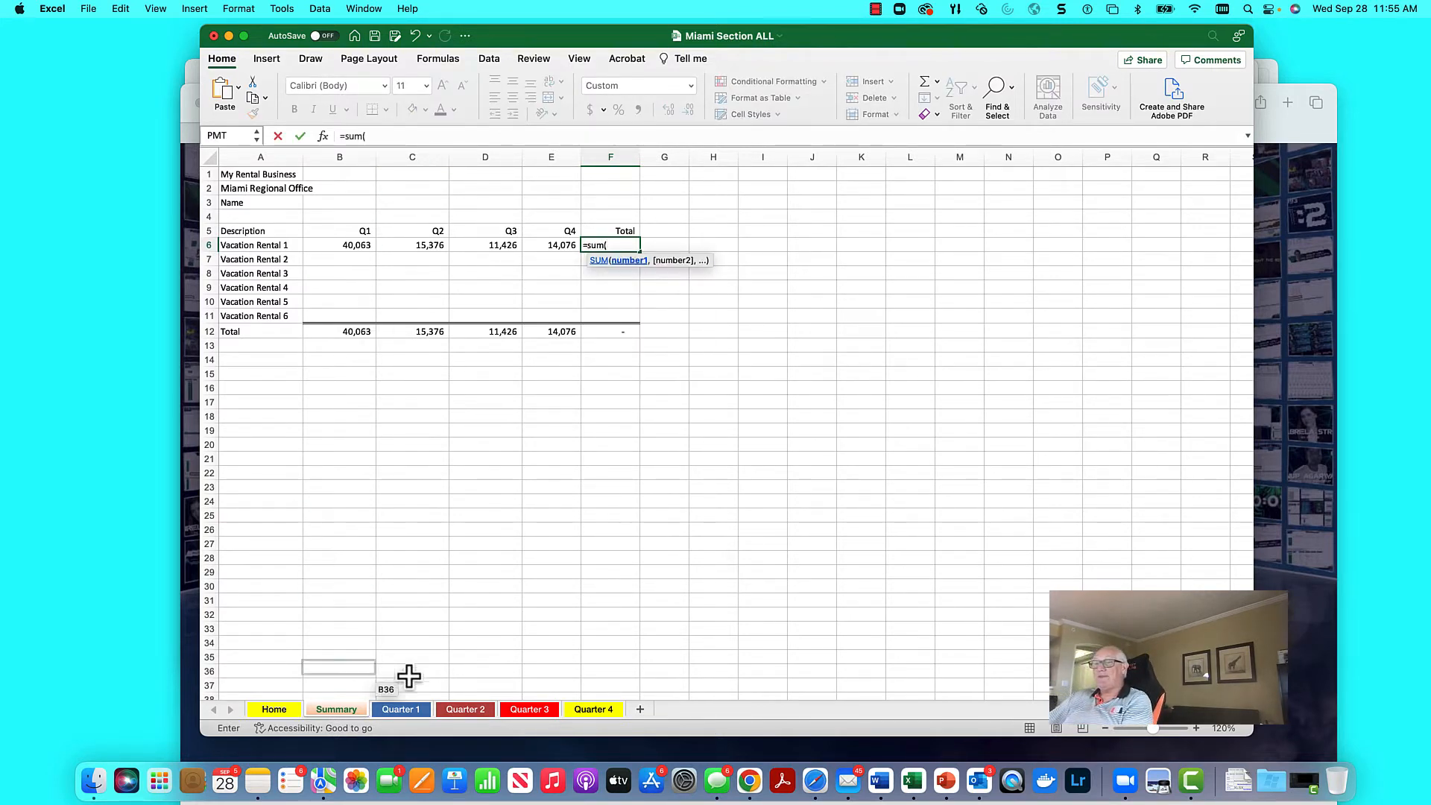
pyautogui.click(404, 711)
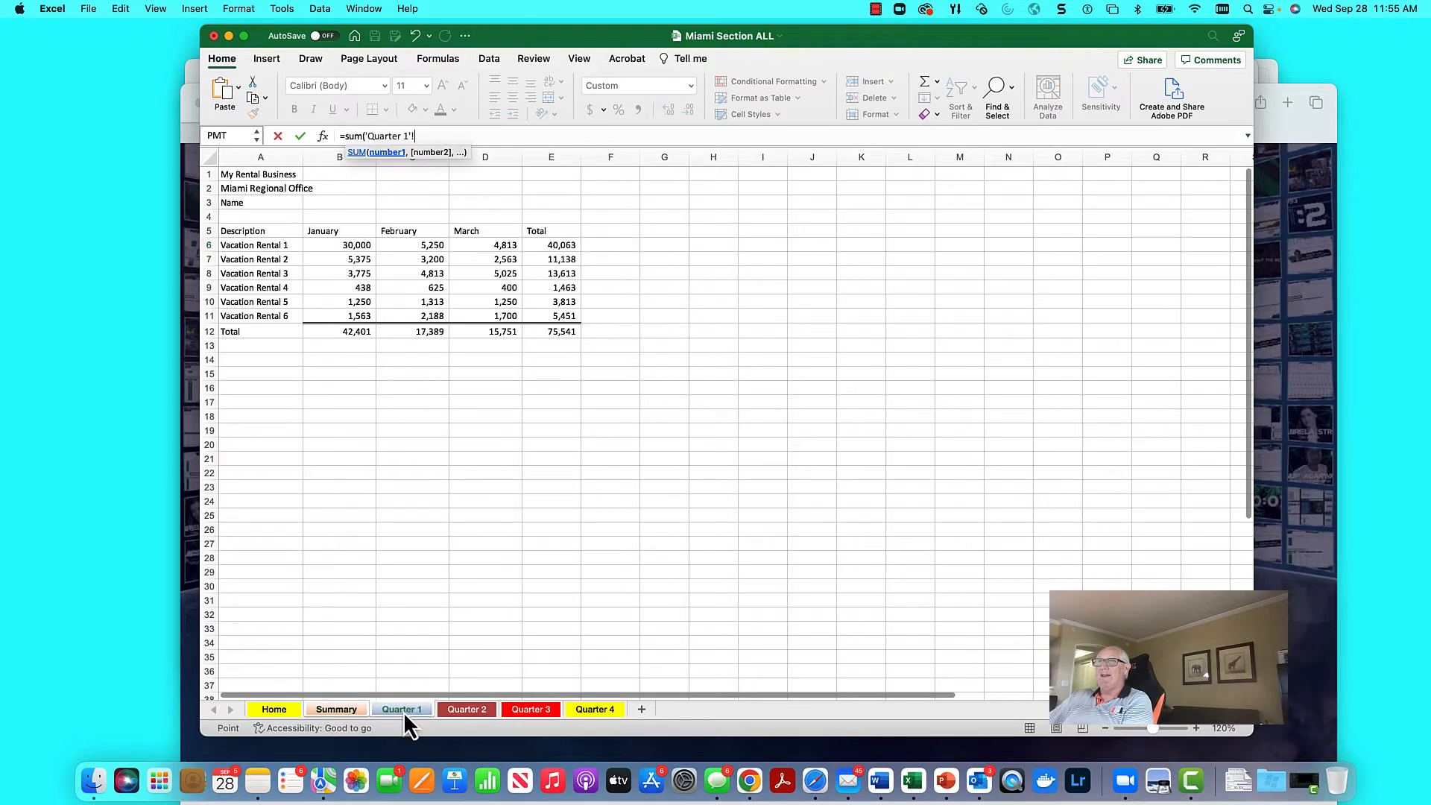
pyautogui.click(565, 244)
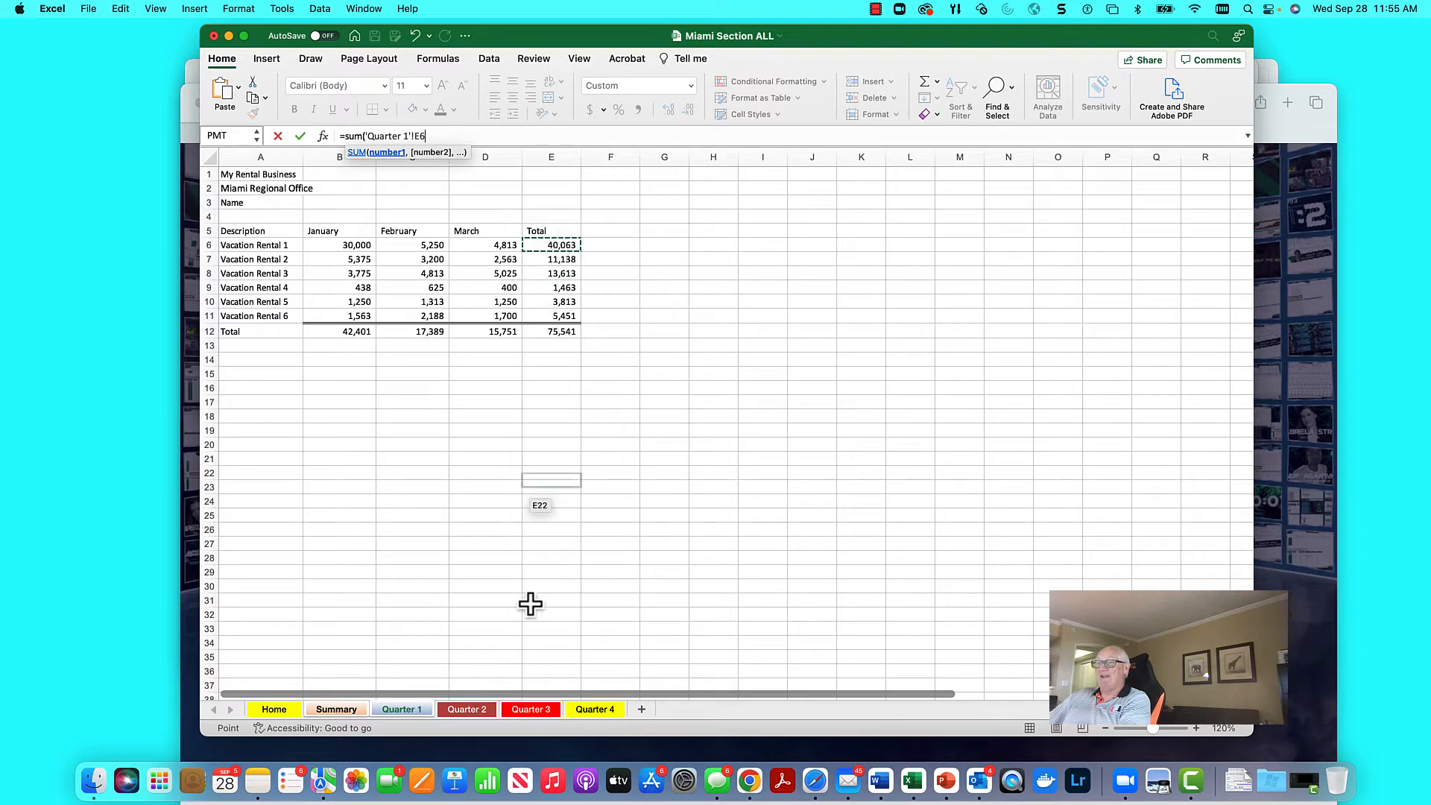
pyautogui.keyDown('shift'); pyautogui.click(592, 709); pyautogui.keyUp('shift')
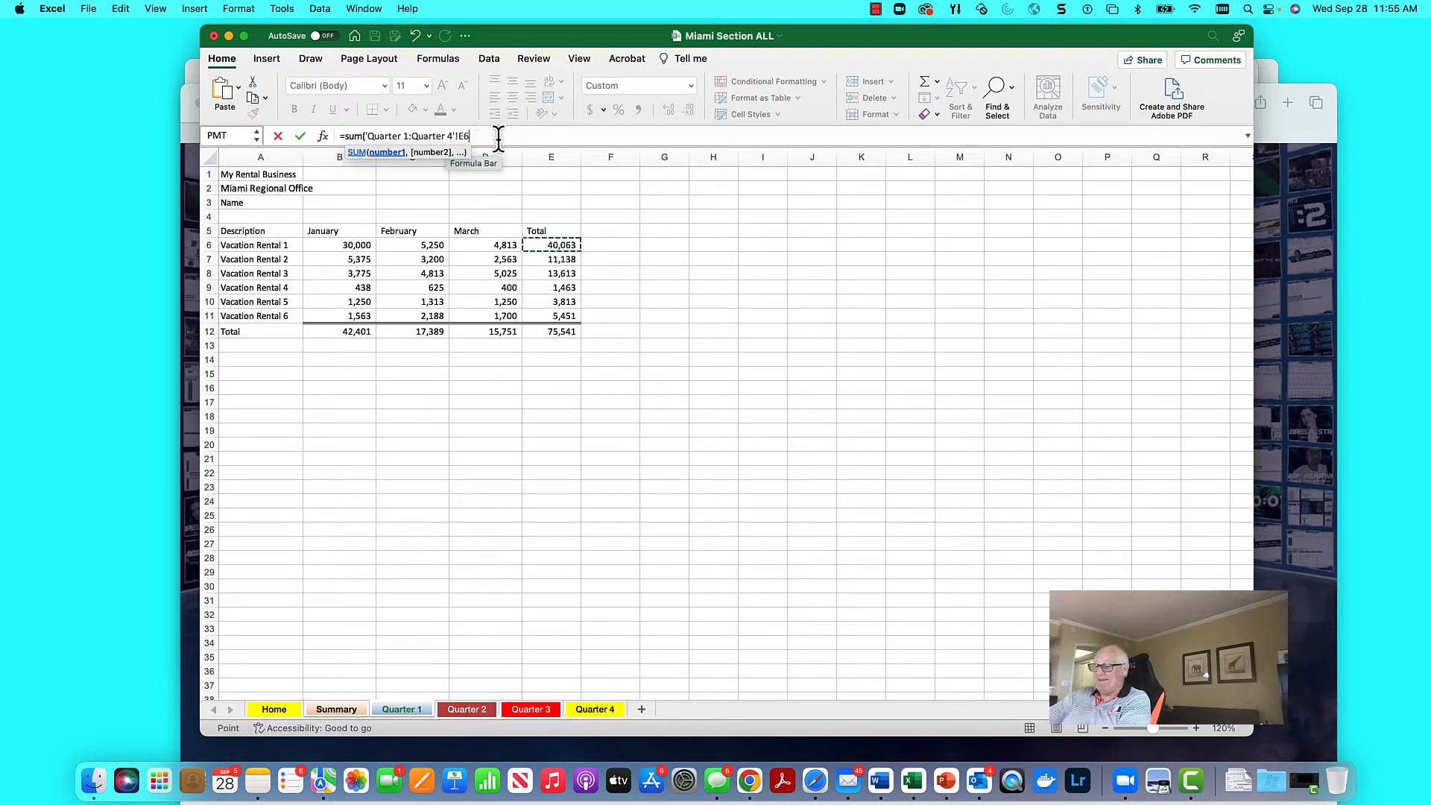
pyautogui.write(')')
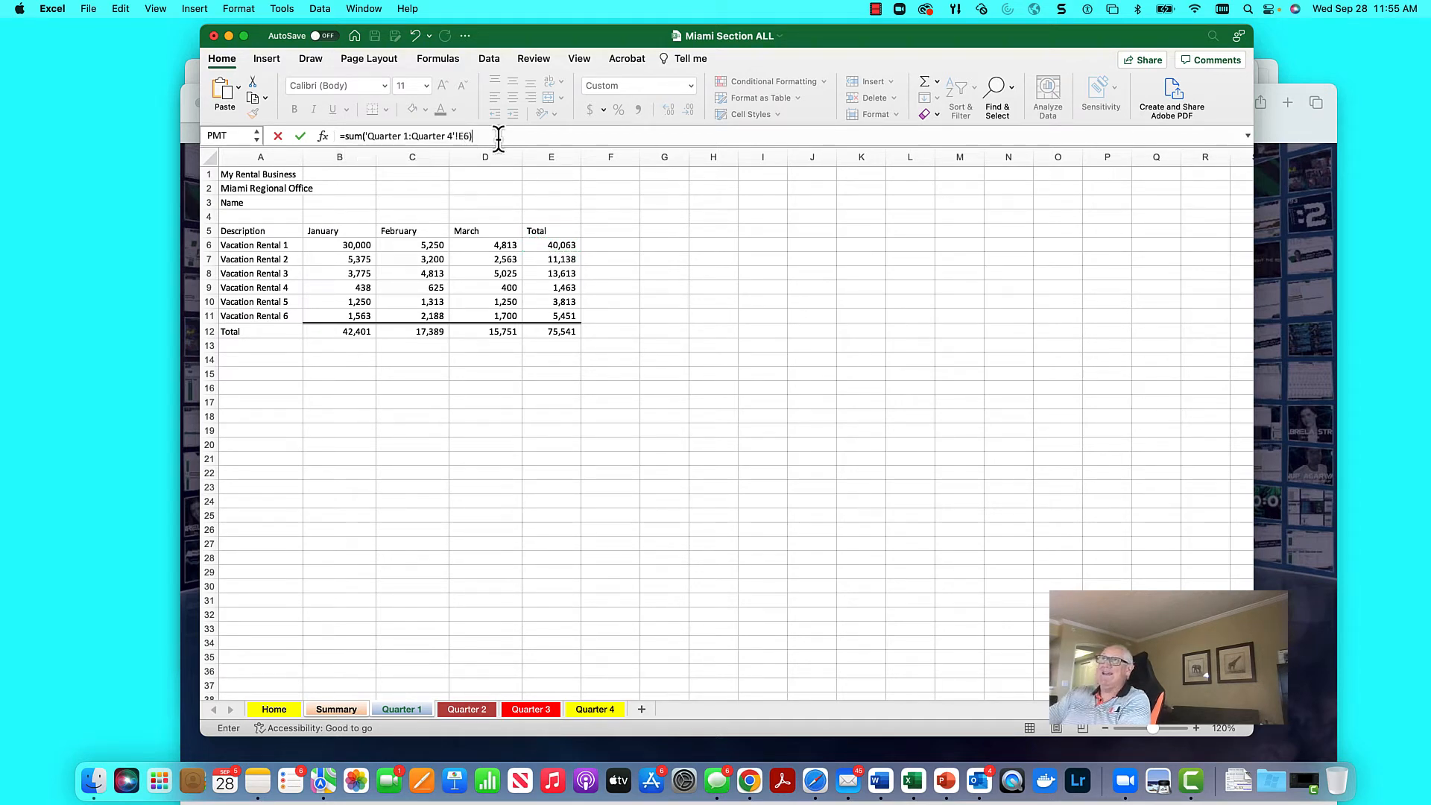
pyautogui.click(299, 135)
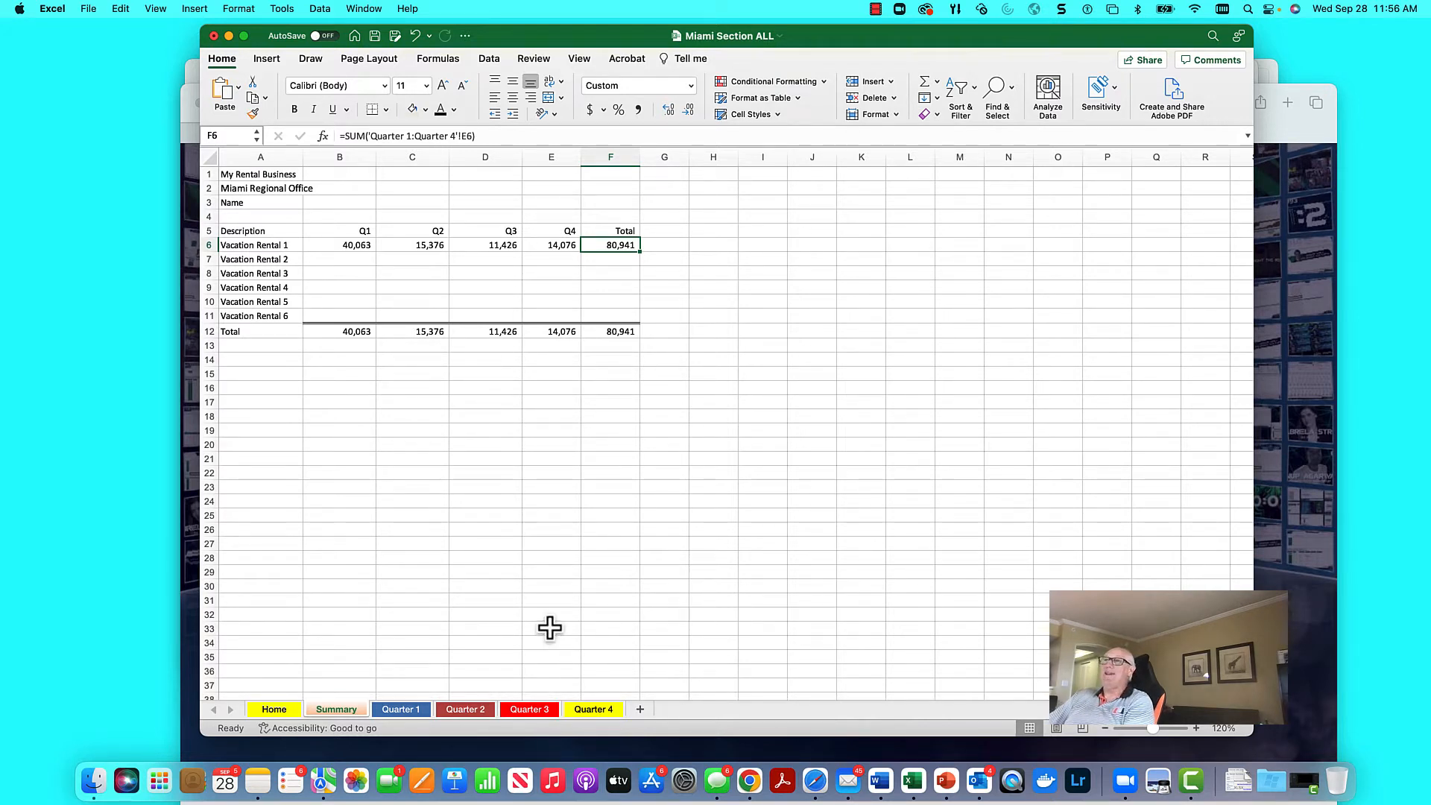
# Step: Copy the Vacation Rental 1 formulas in B6:F6, paste only the formulas over B6:F11, and clear the copy selection
pyautogui.click(357, 246)
pyautogui.moveTo(356, 246); pyautogui.dragTo(591, 246)
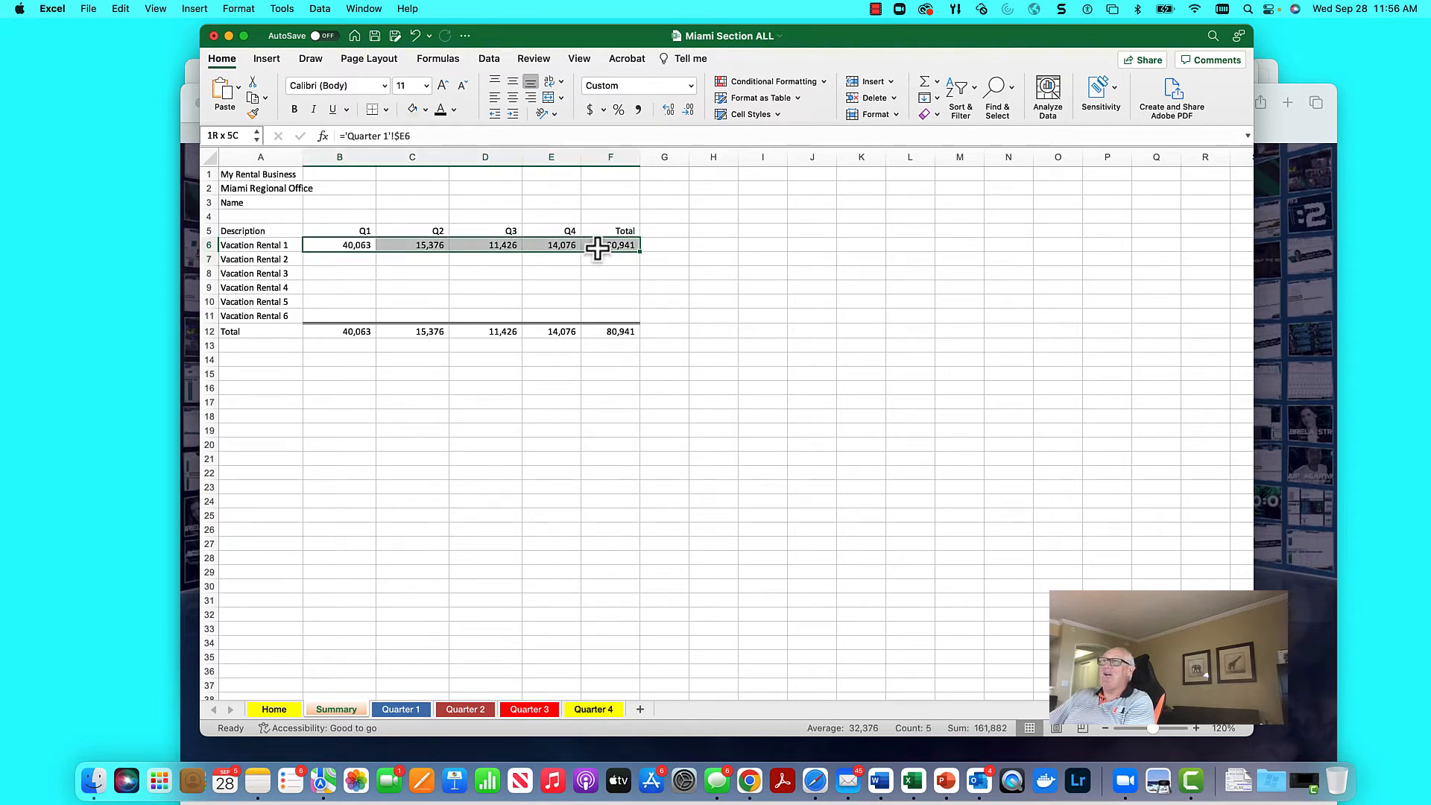
pyautogui.rightClick(337, 248)
pyautogui.click(370, 271)
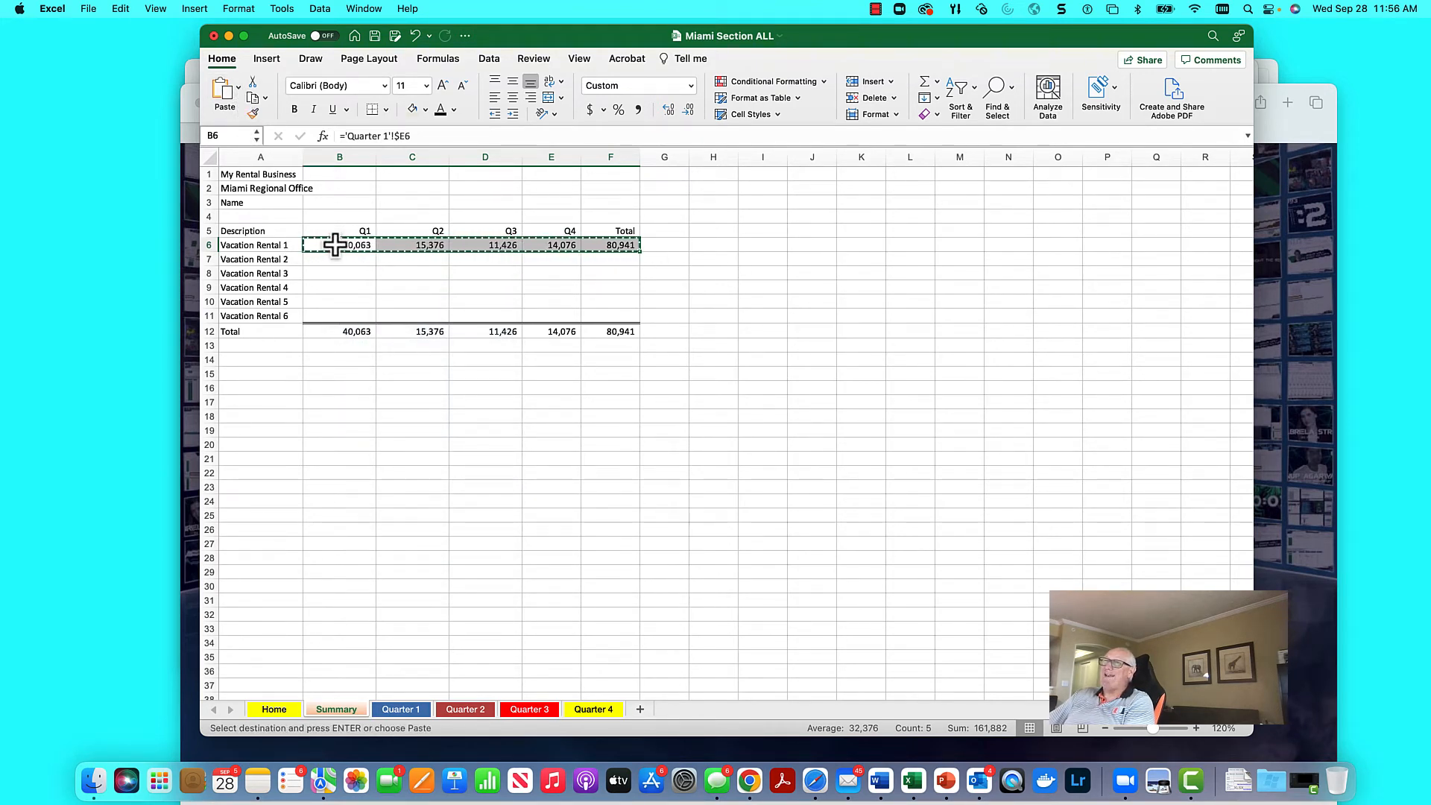
pyautogui.moveTo(337, 246); pyautogui.dragTo(591, 311)
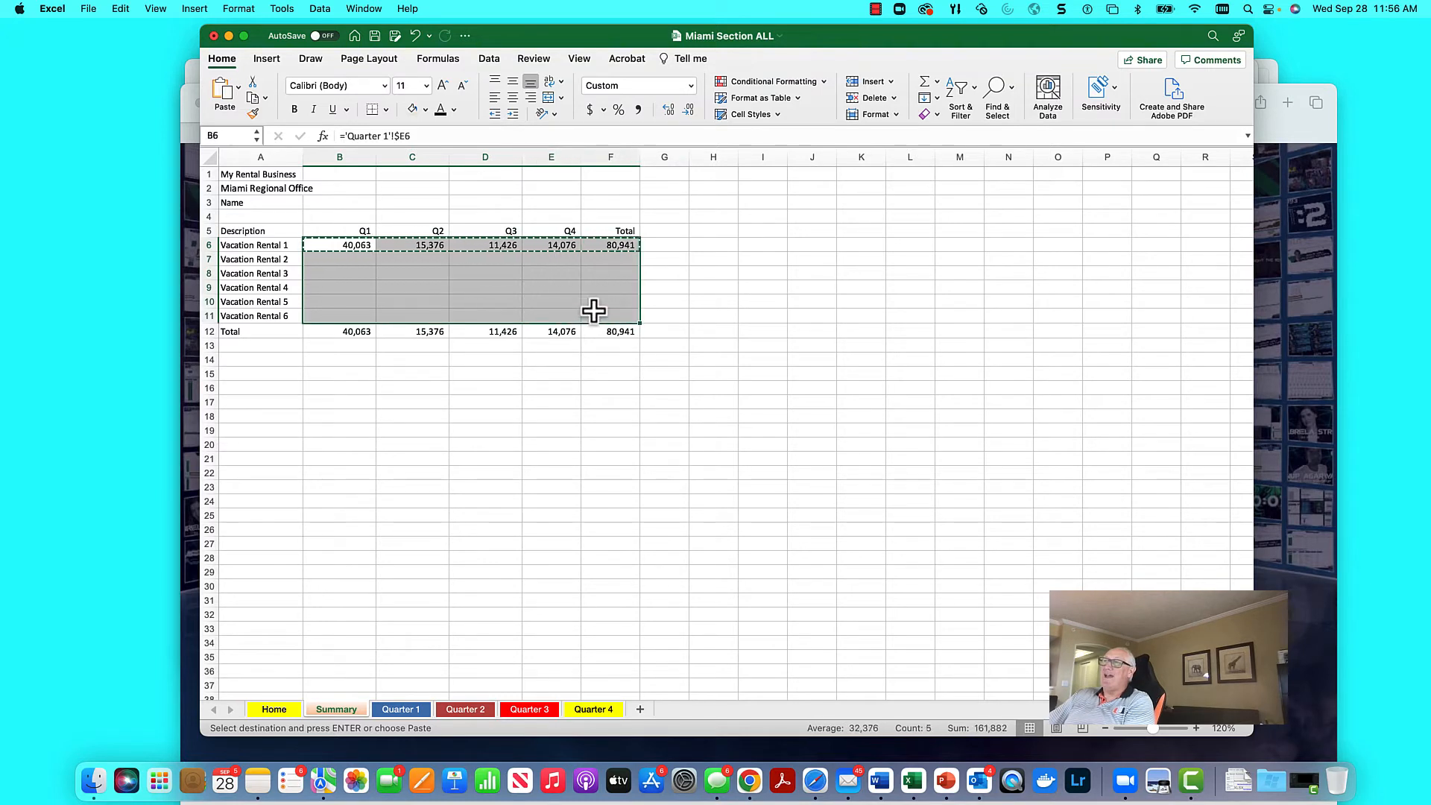
pyautogui.click(238, 87)
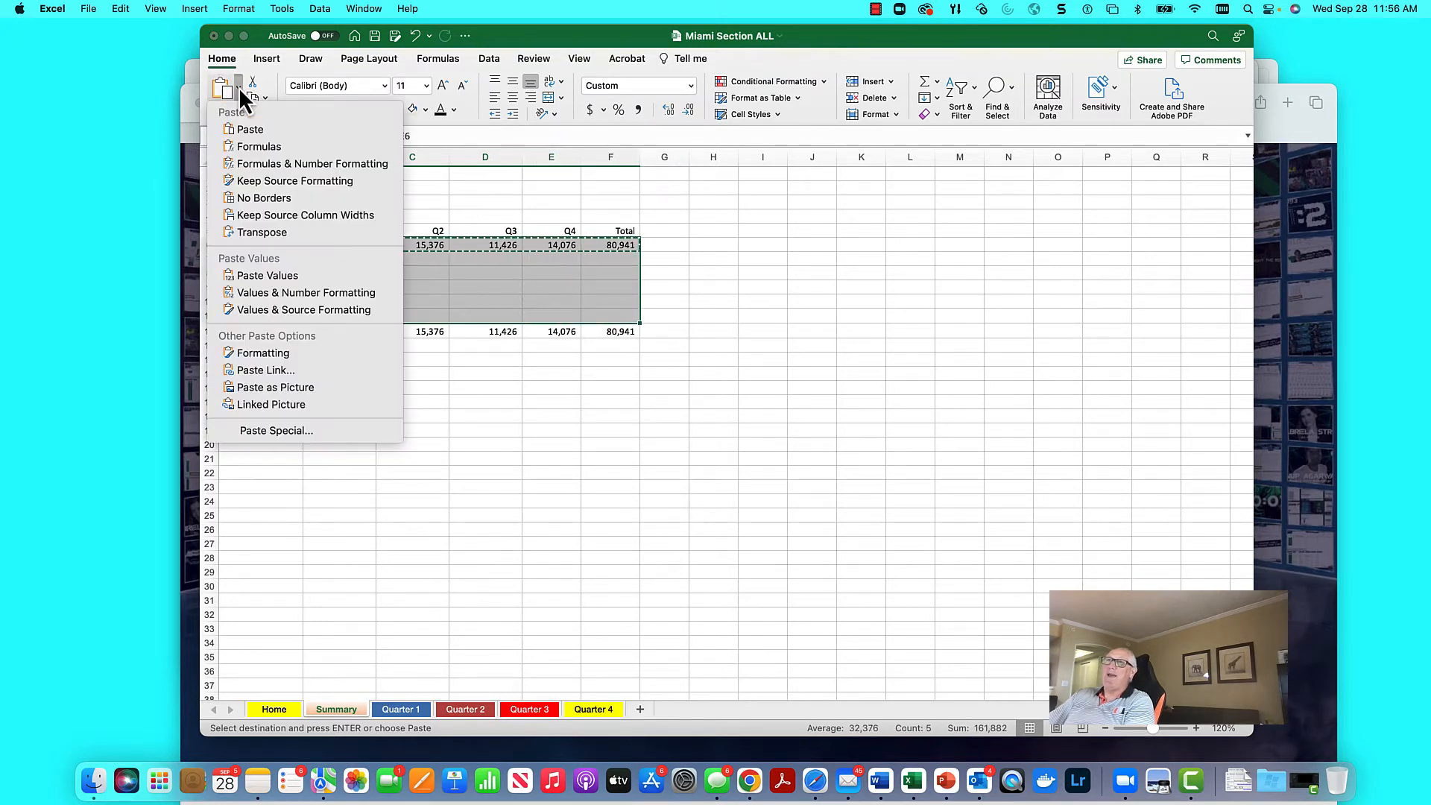
pyautogui.click(256, 146)
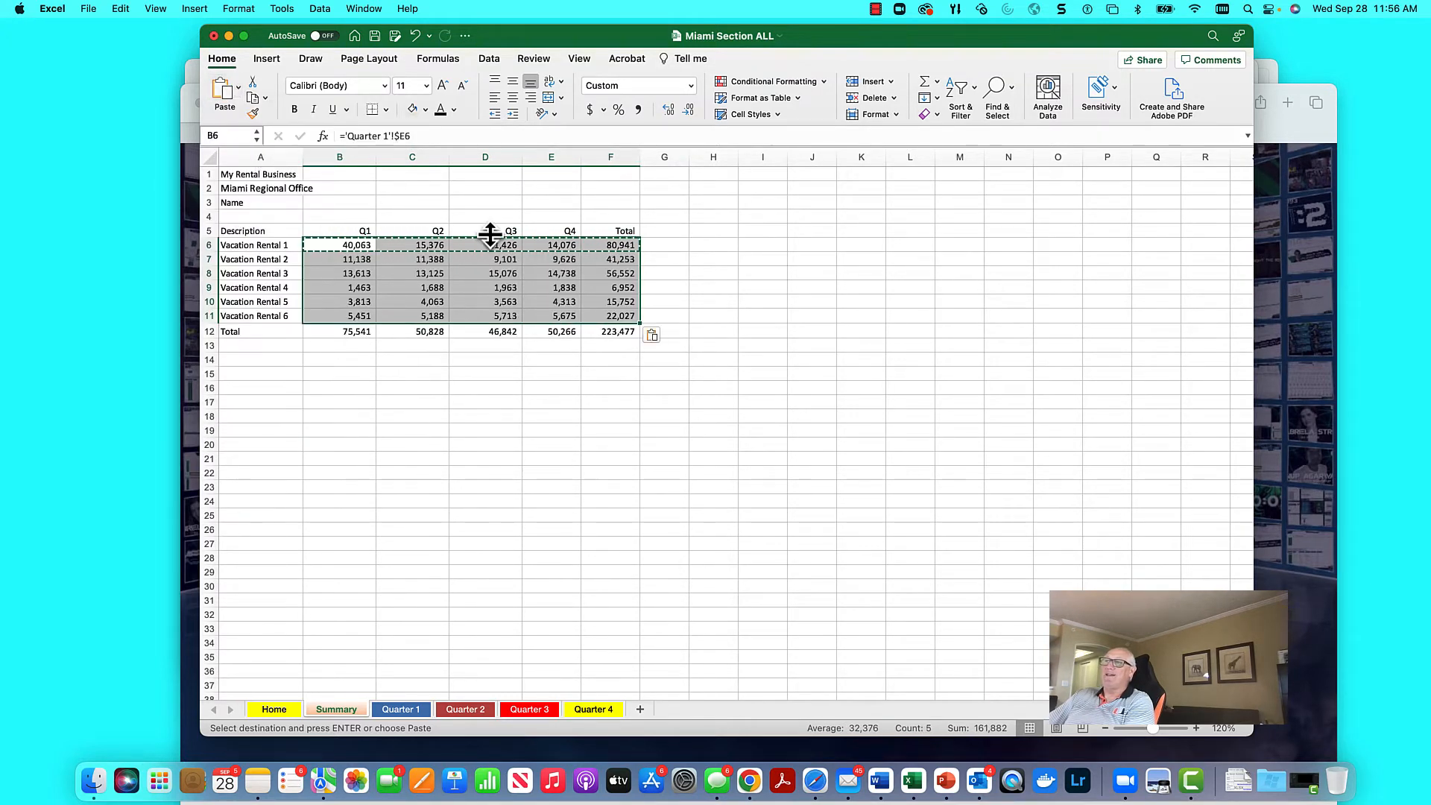
pyautogui.click(693, 302)
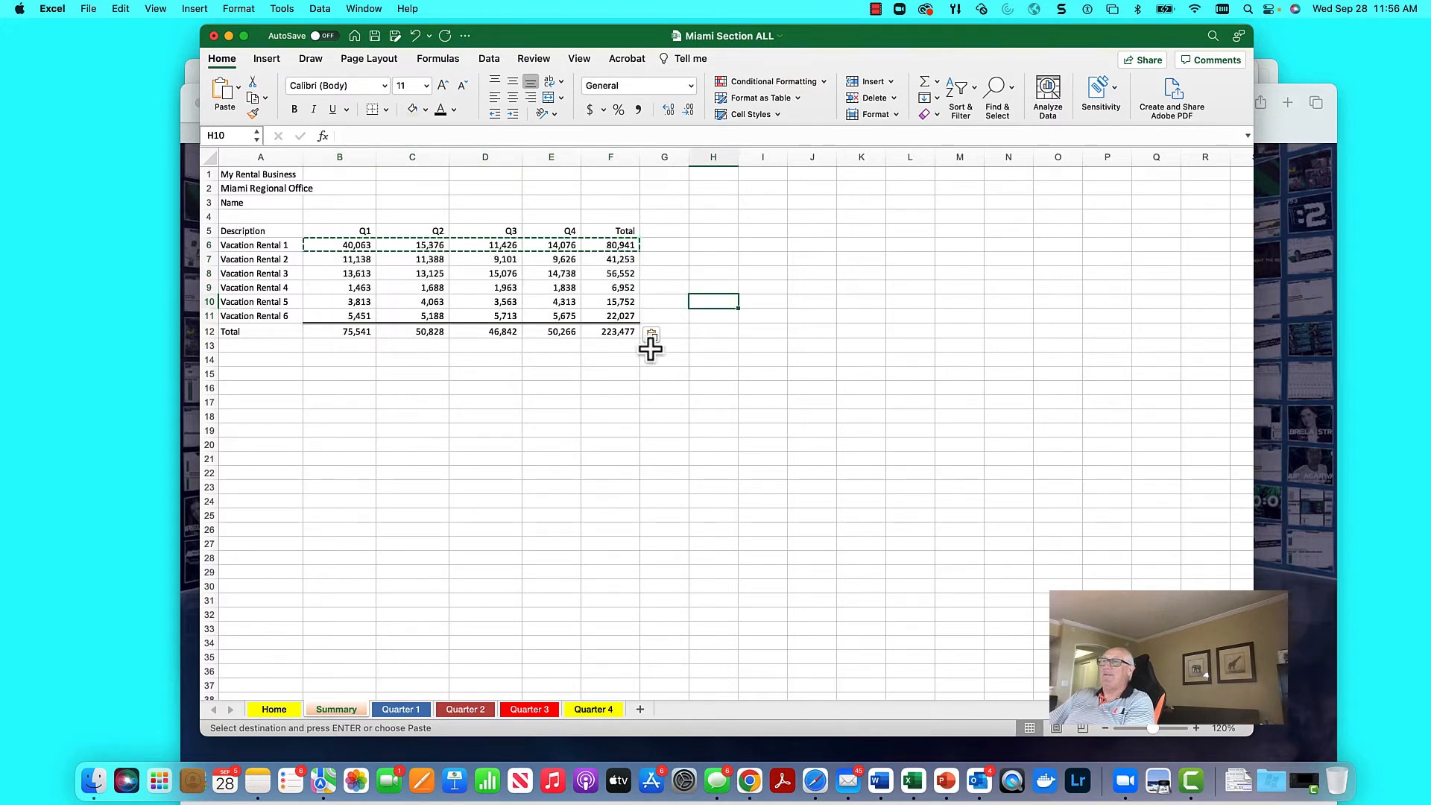
pyautogui.click(671, 314)
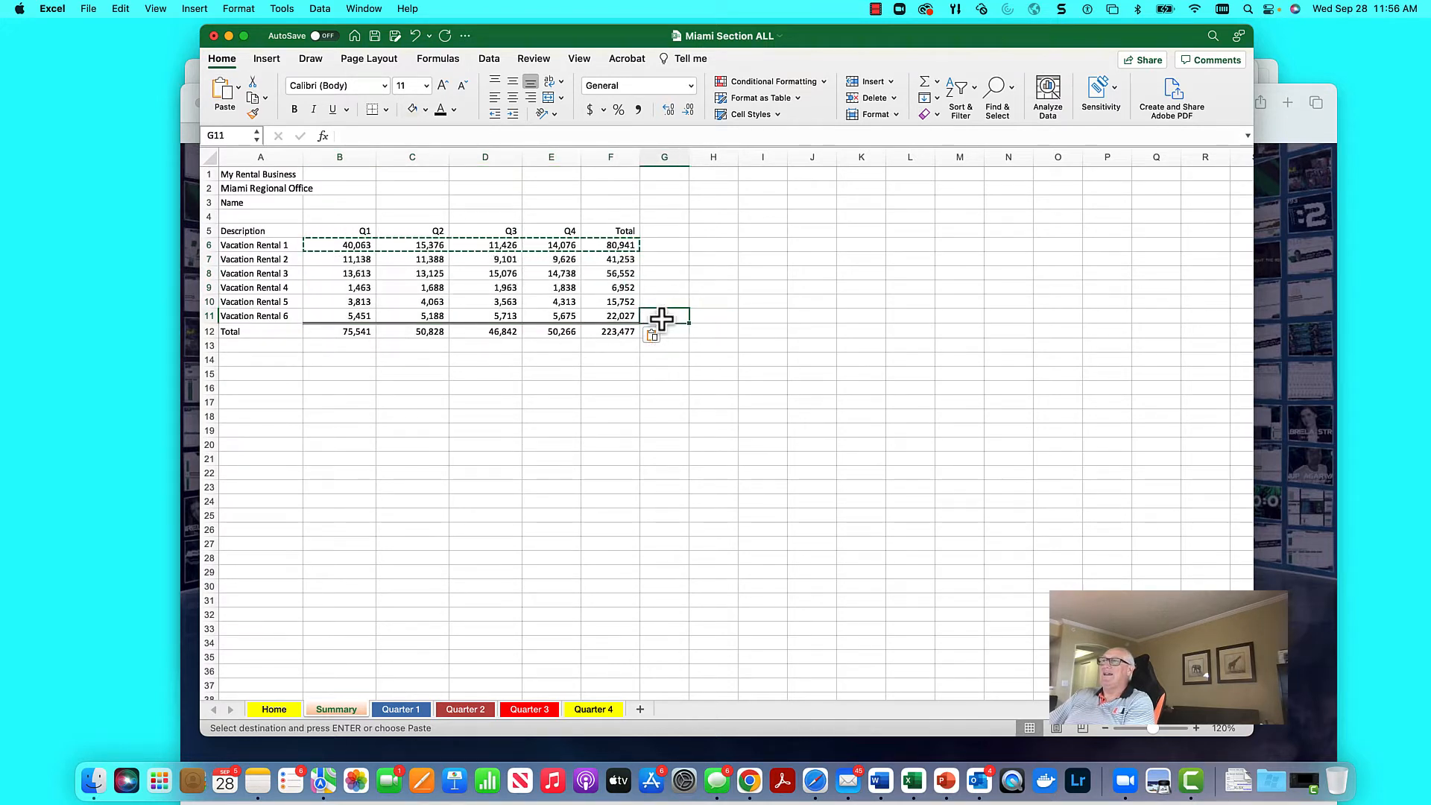
pyautogui.click(340, 242)
pyautogui.press('Escape')
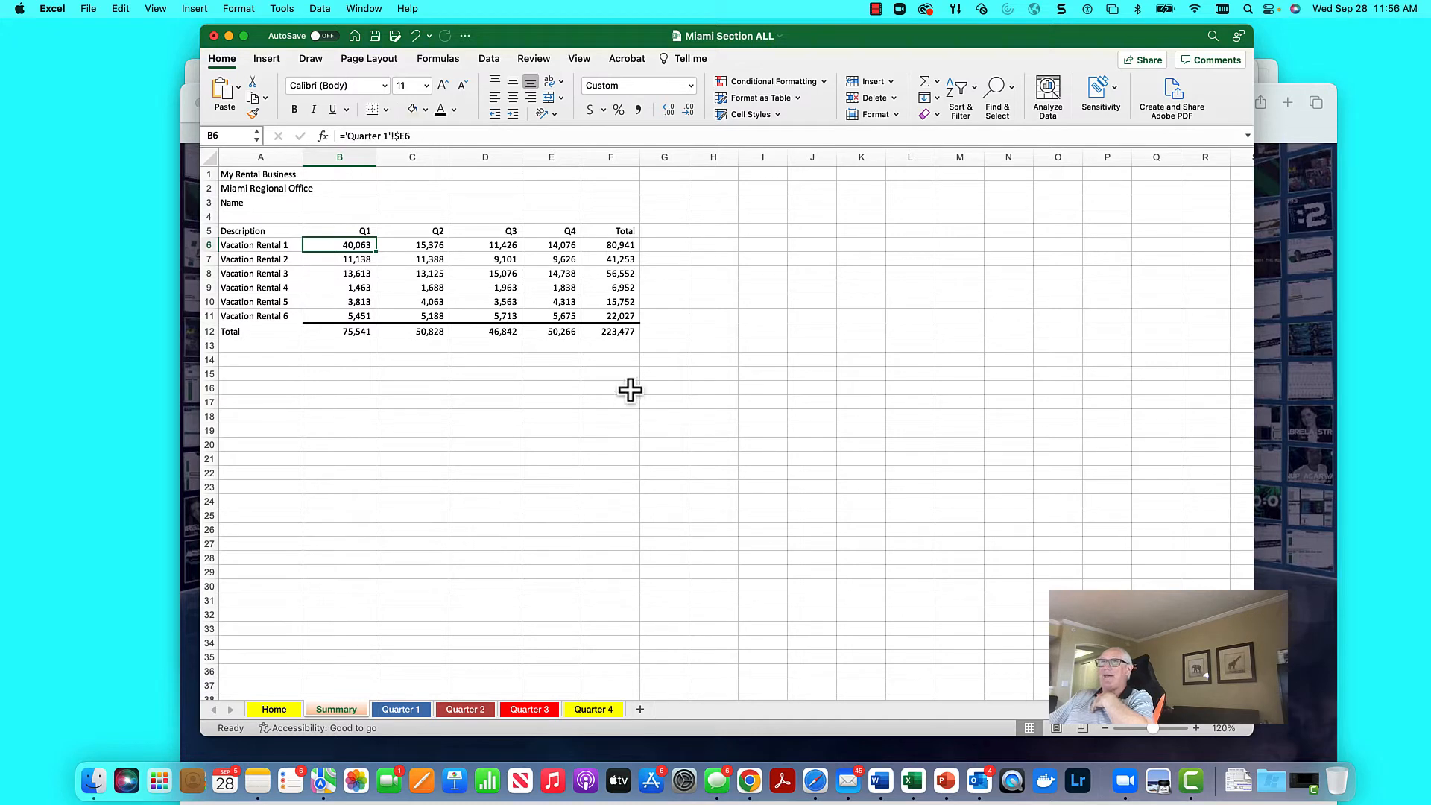
# Step: On the Home sheet, replace the placeholder in the Name cell B3 with the author's initials and go down to the Web cell B6
pyautogui.click(287, 713)
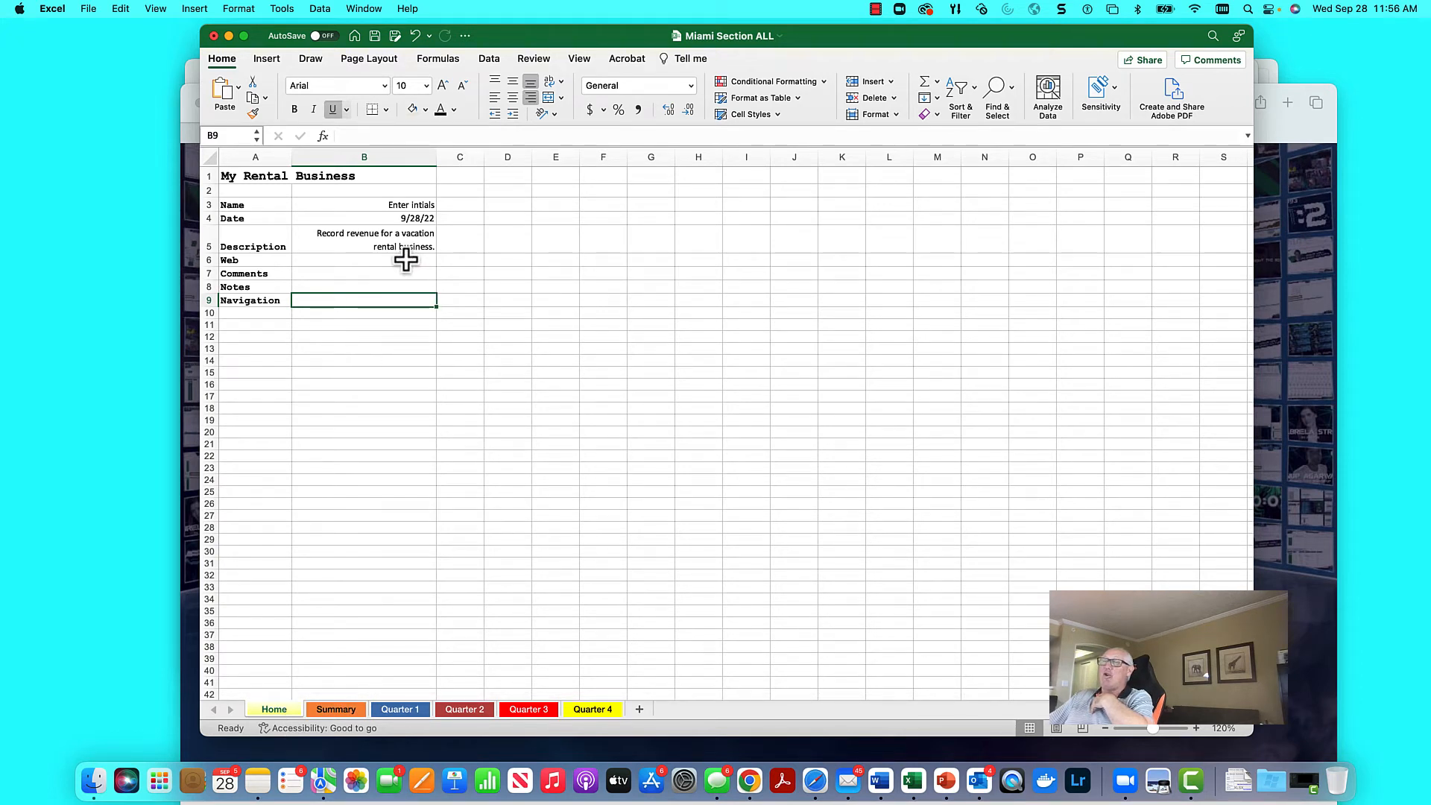
pyautogui.click(394, 206)
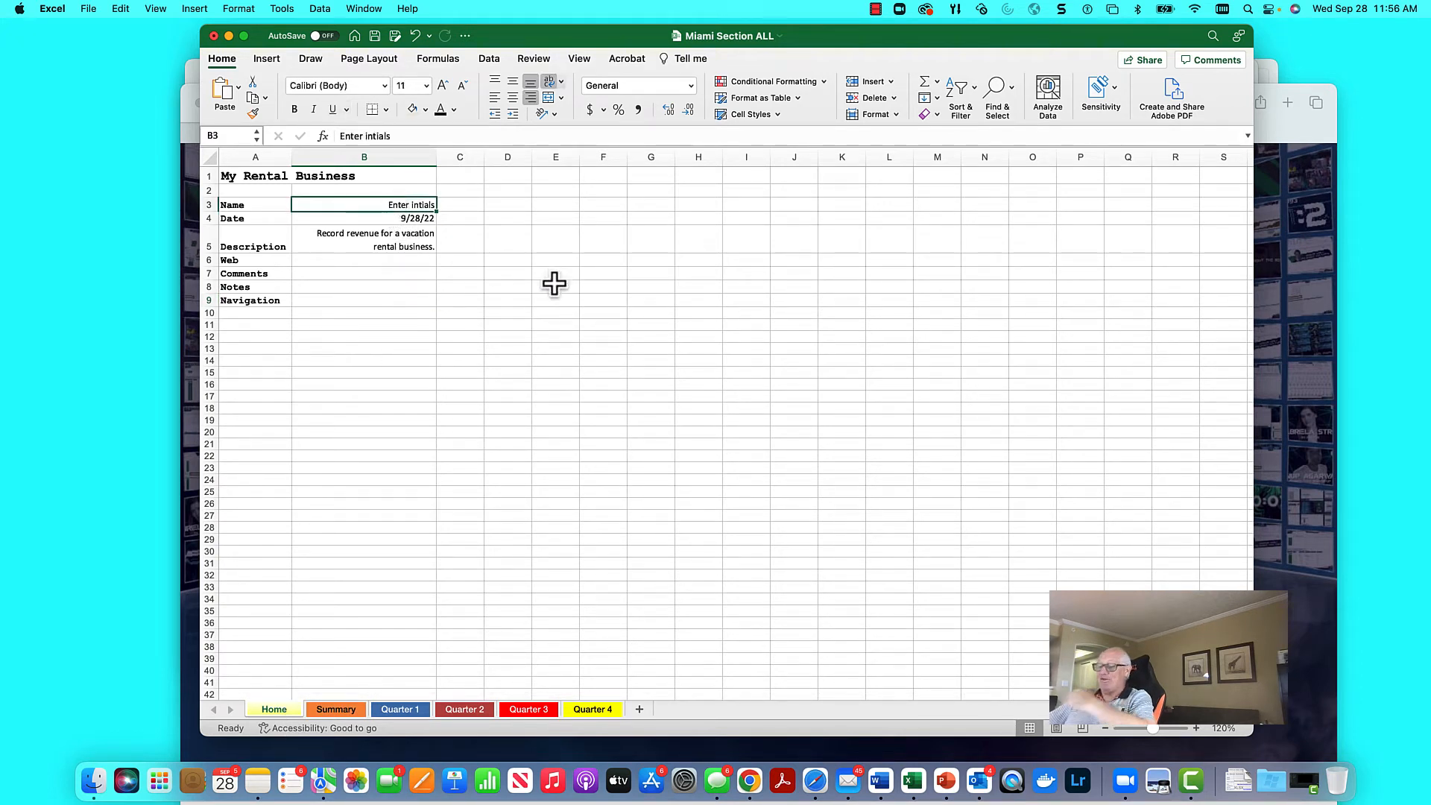
pyautogui.write('KM')
pyautogui.press('Return')
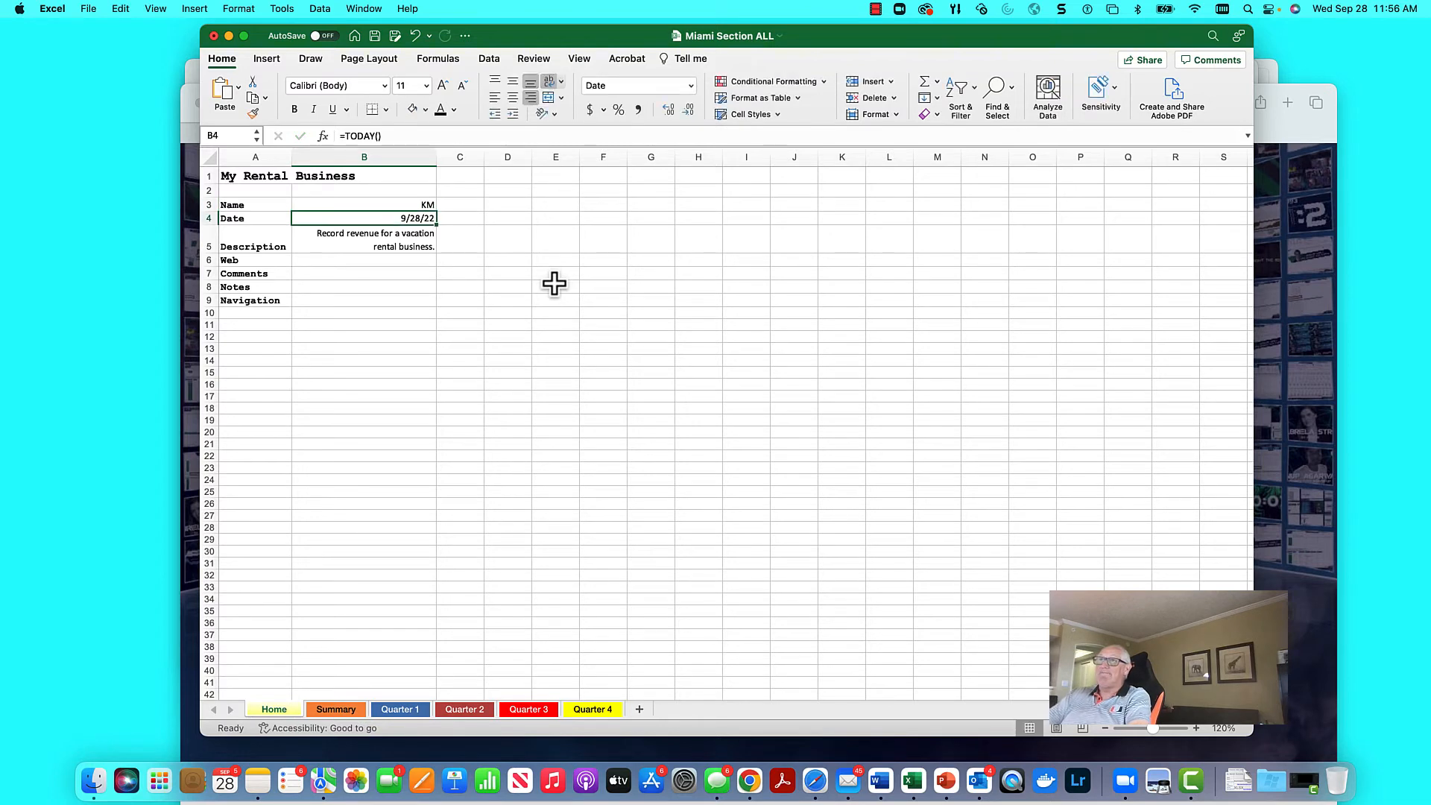
pyautogui.press('Return')
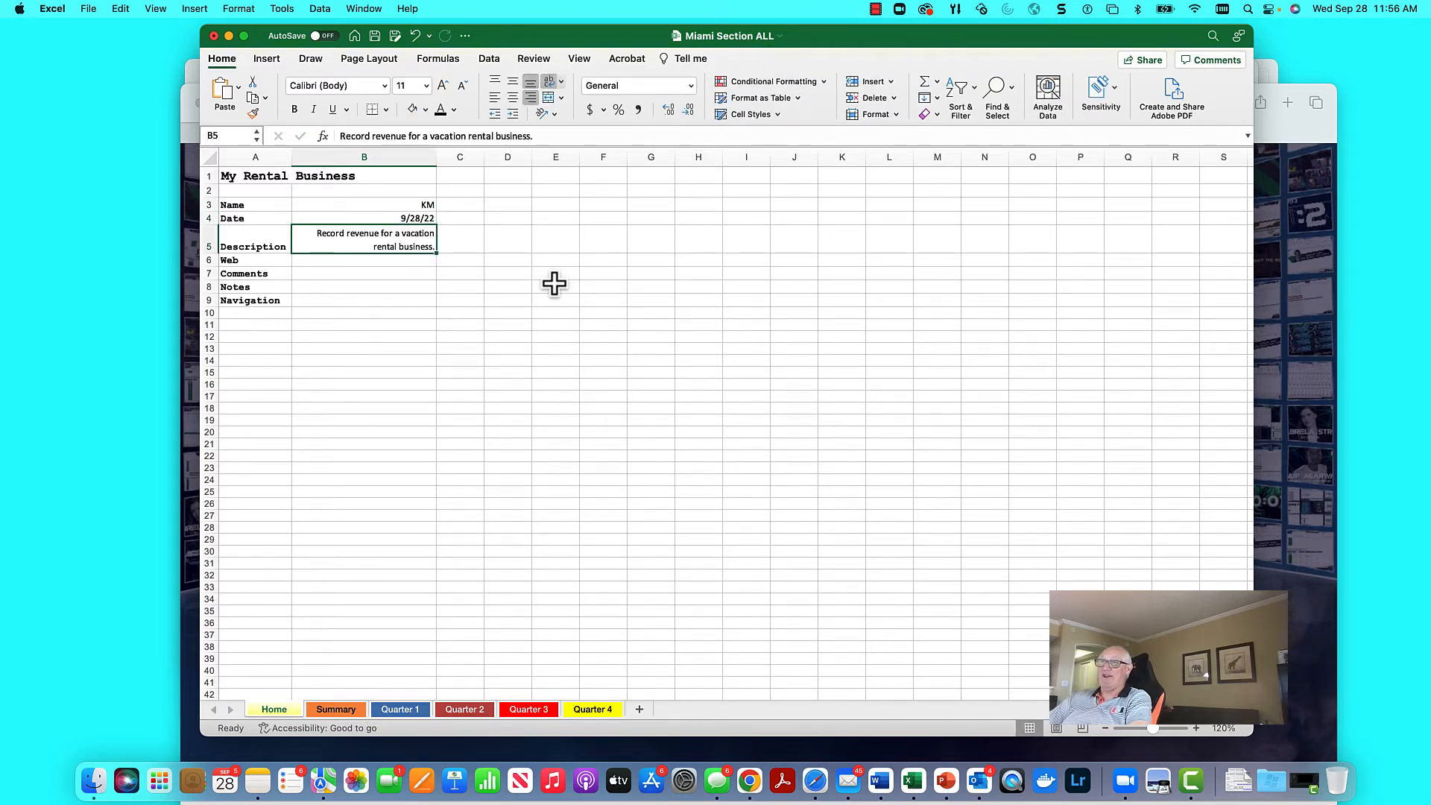
pyautogui.press('Return')
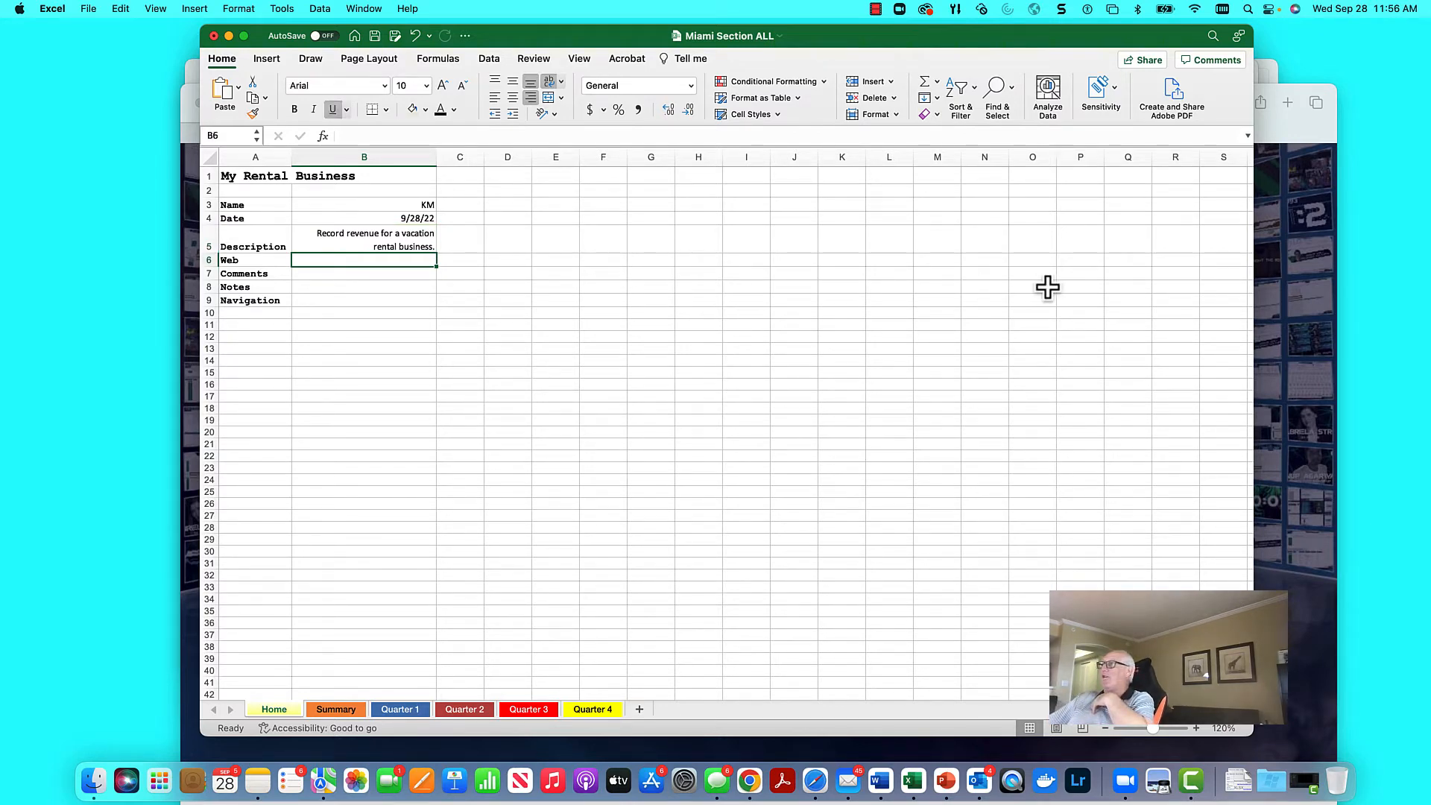
# Step: Switch to Safari and look through the FMWC home page, from the header and upcoming events down to the shop section
pyautogui.click(1276, 312)
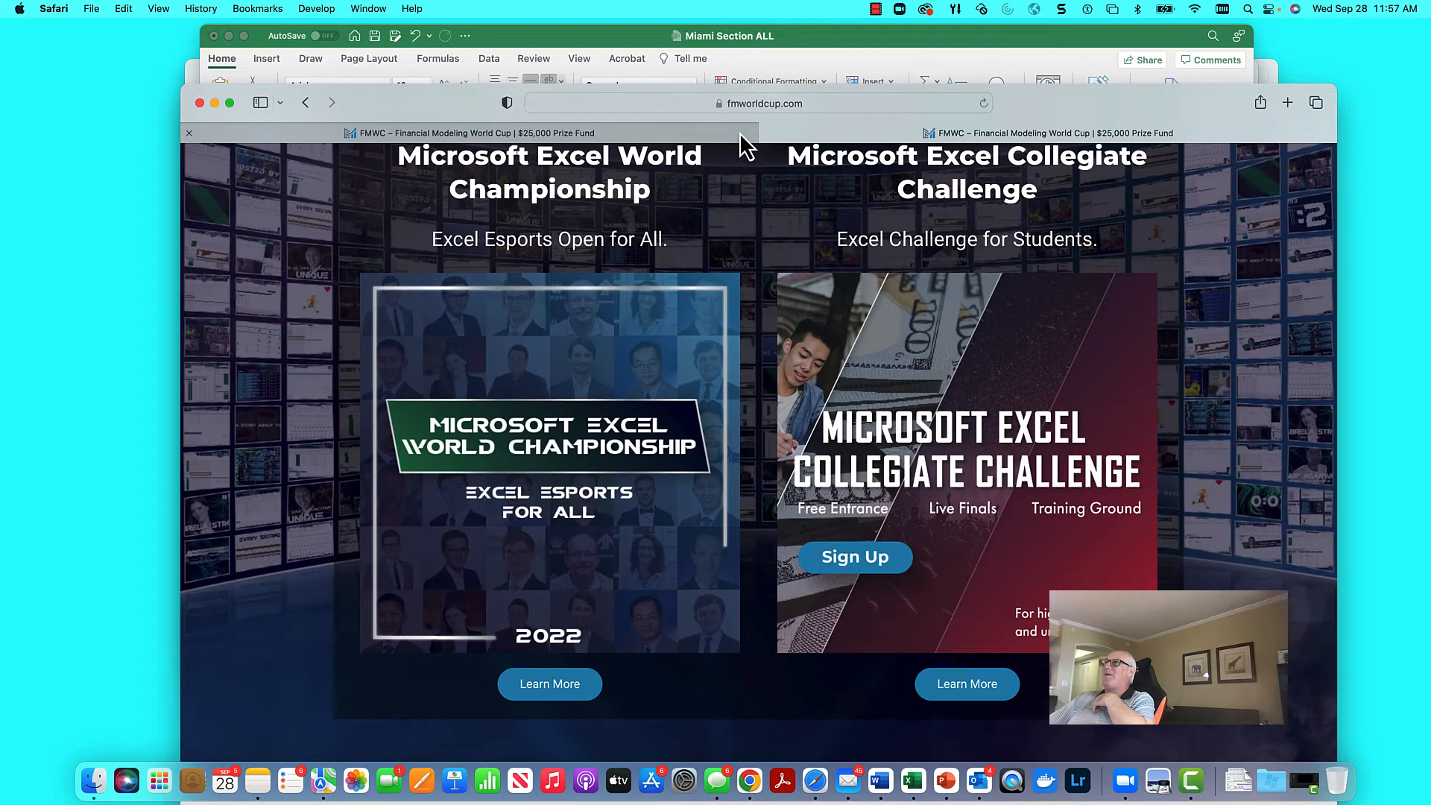
pyautogui.scroll(3, 834, 261)
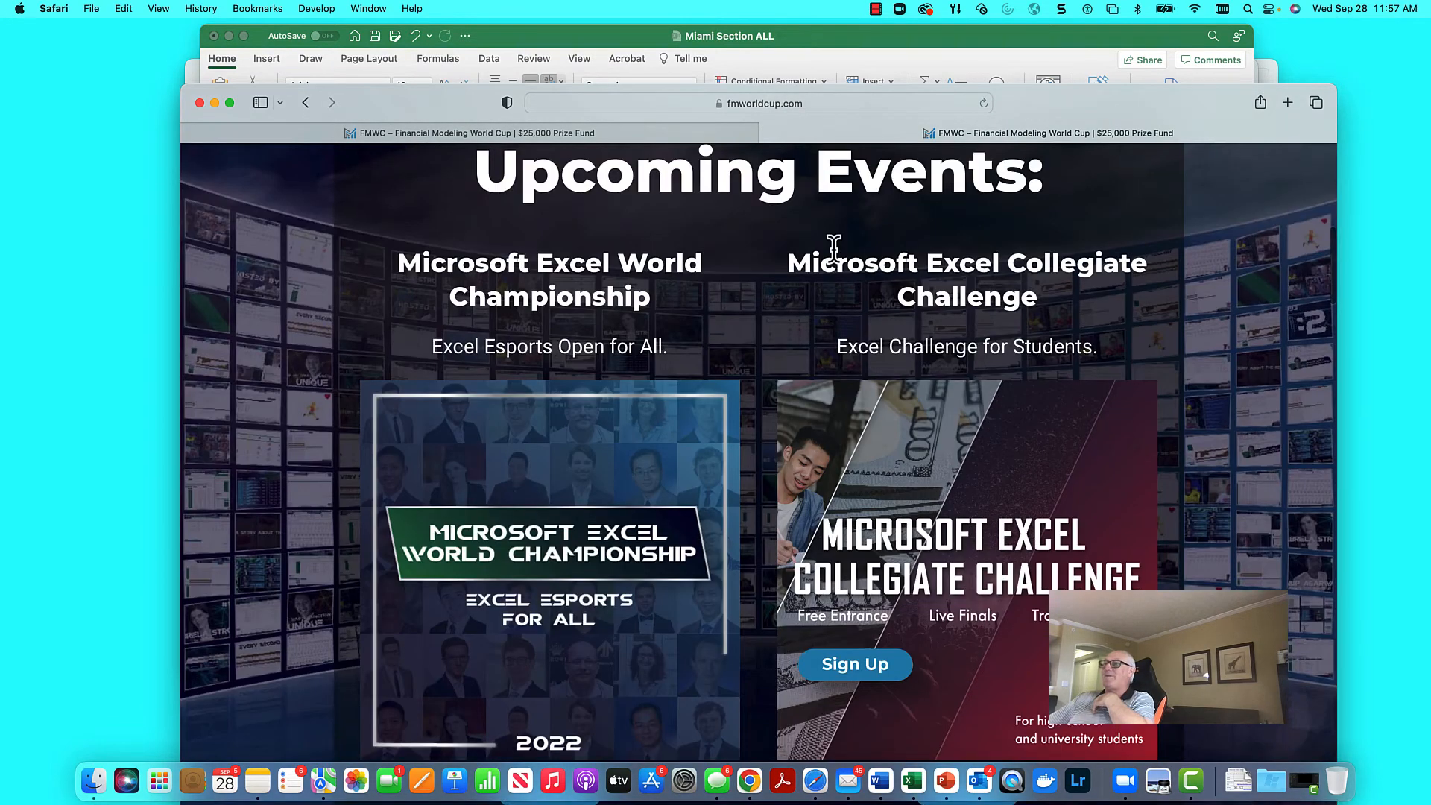
pyautogui.scroll(-6, 834, 246)
pyautogui.scroll(12, 833, 248)
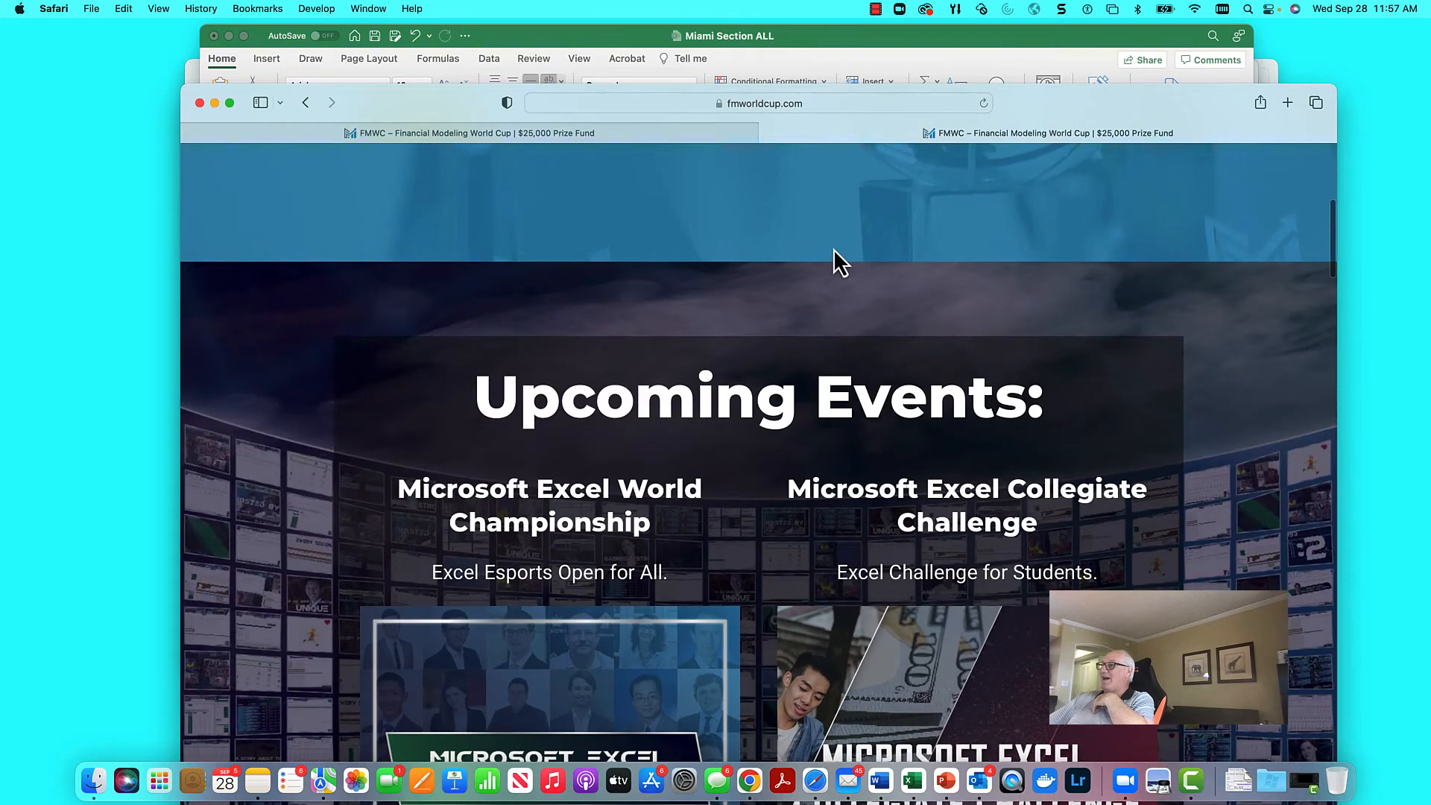
pyautogui.scroll(-5, 834, 248)
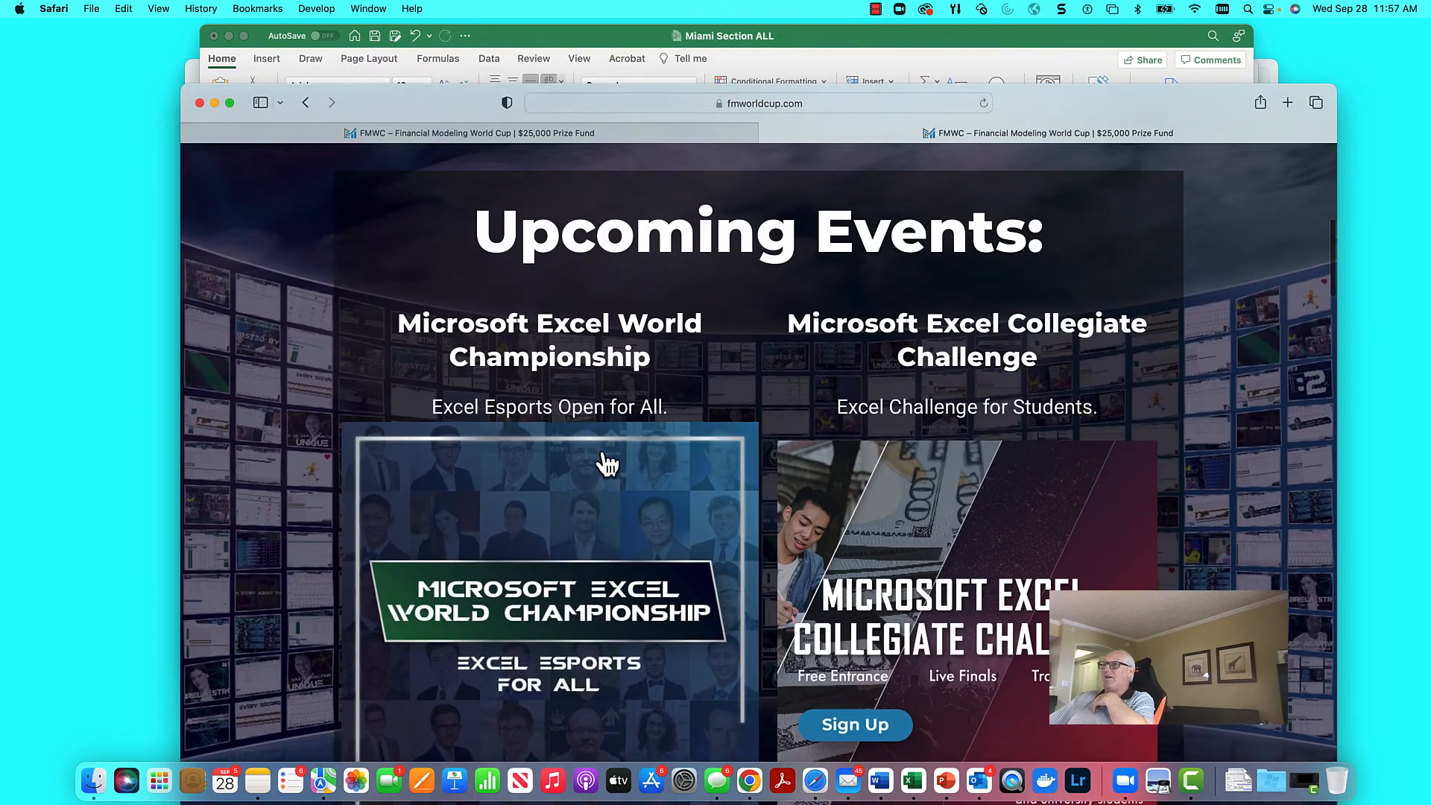
pyautogui.scroll(15, 607, 464)
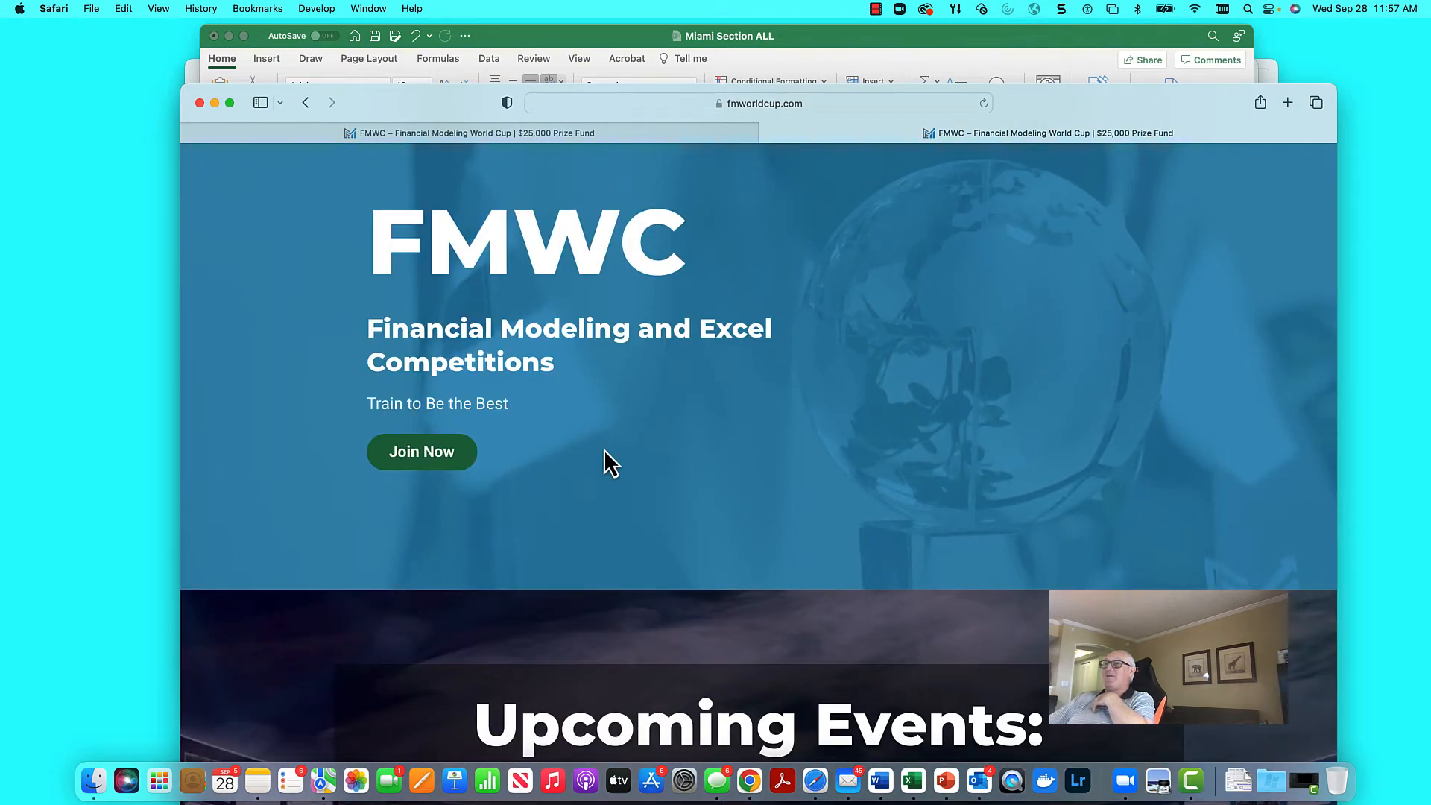
pyautogui.scroll(-3, 605, 451)
pyautogui.scroll(-15, 604, 449)
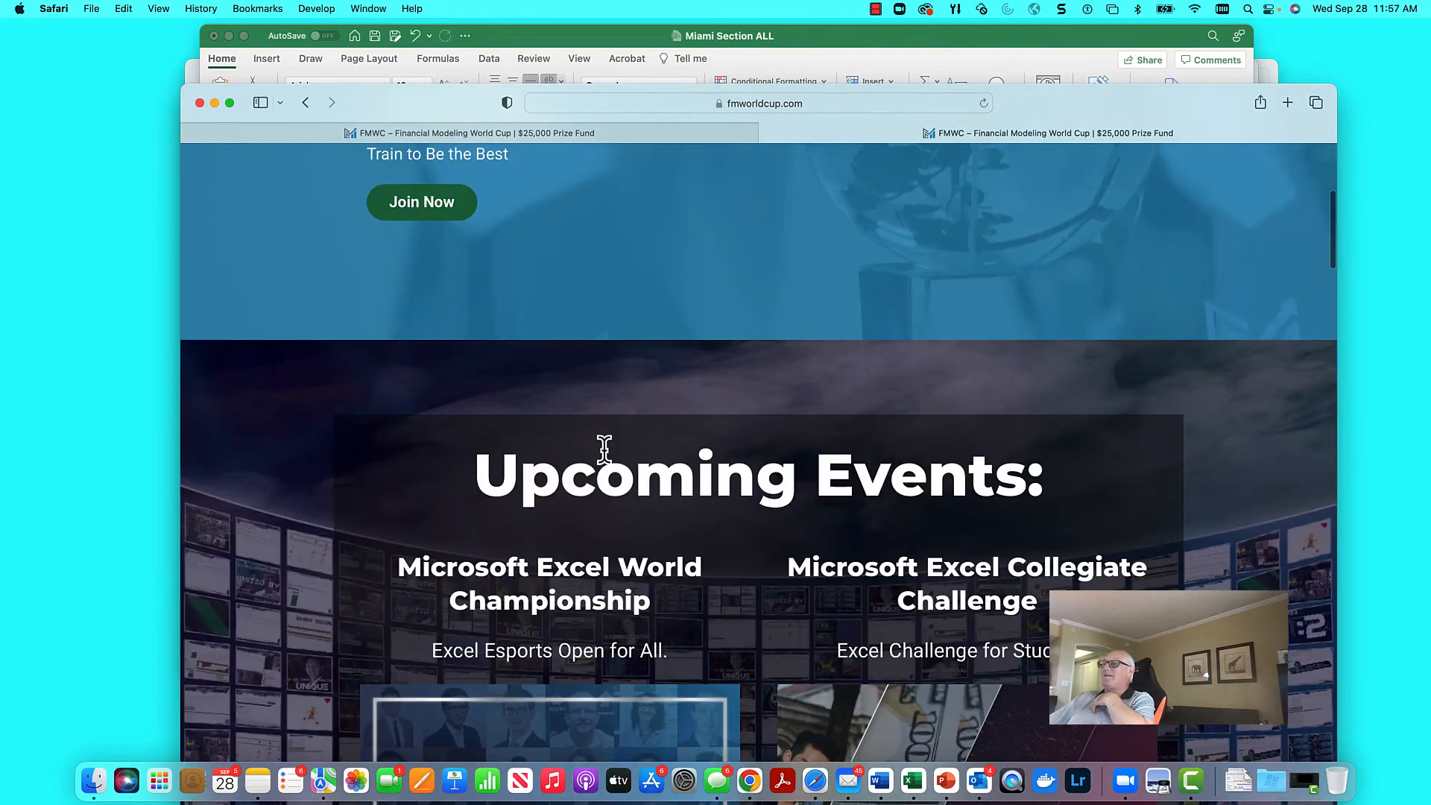
pyautogui.scroll(-15, 604, 448)
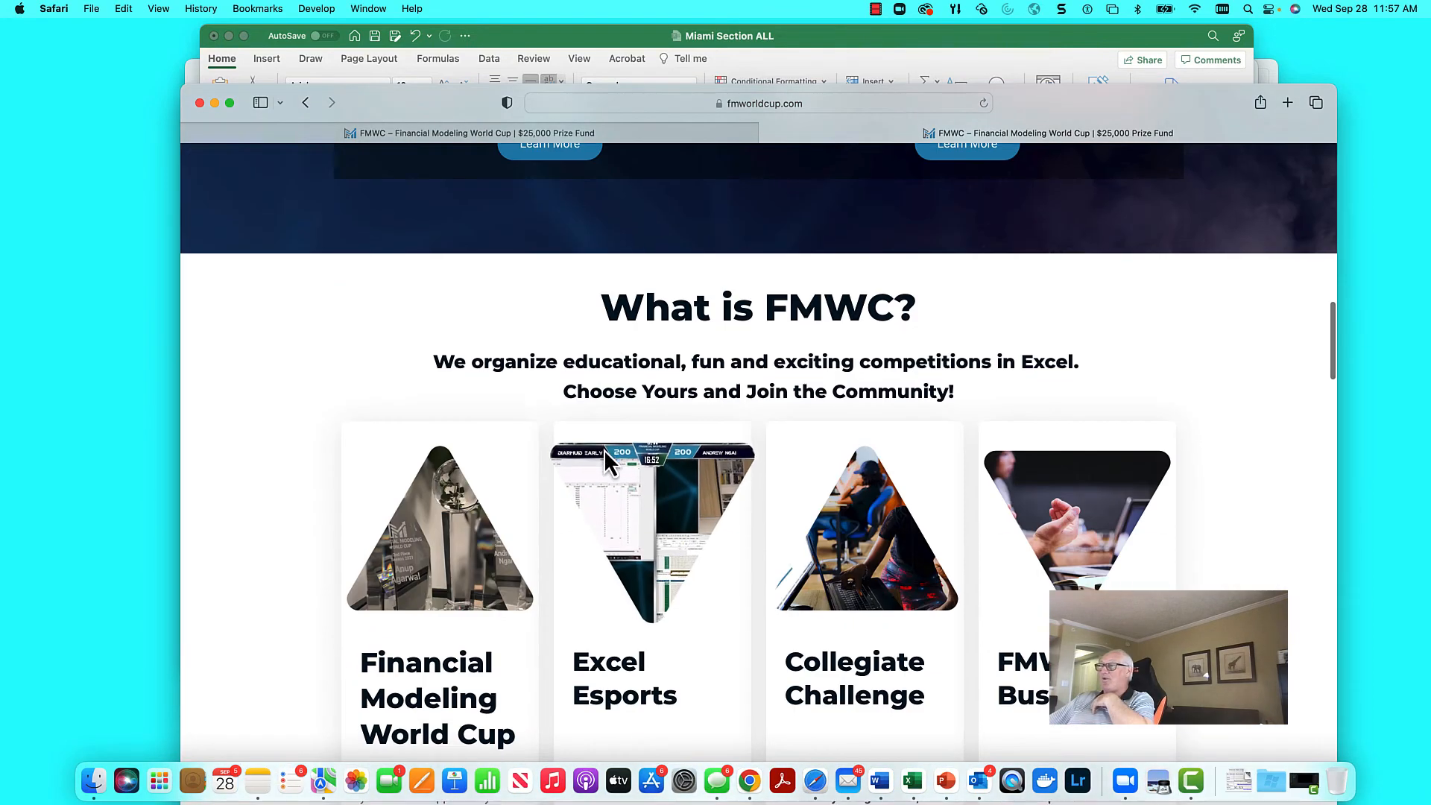
pyautogui.scroll(-15, 603, 449)
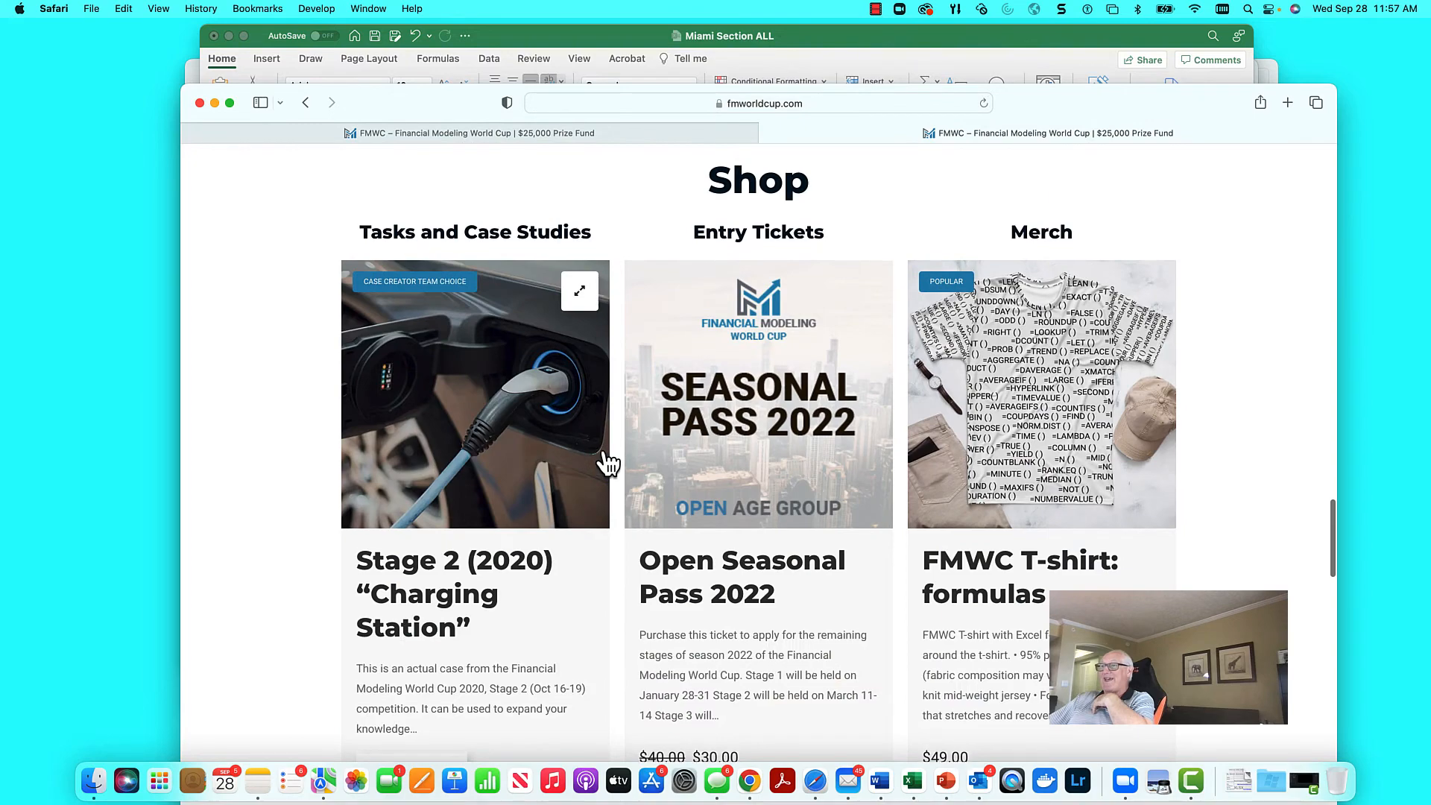
pyautogui.scroll(20, 605, 454)
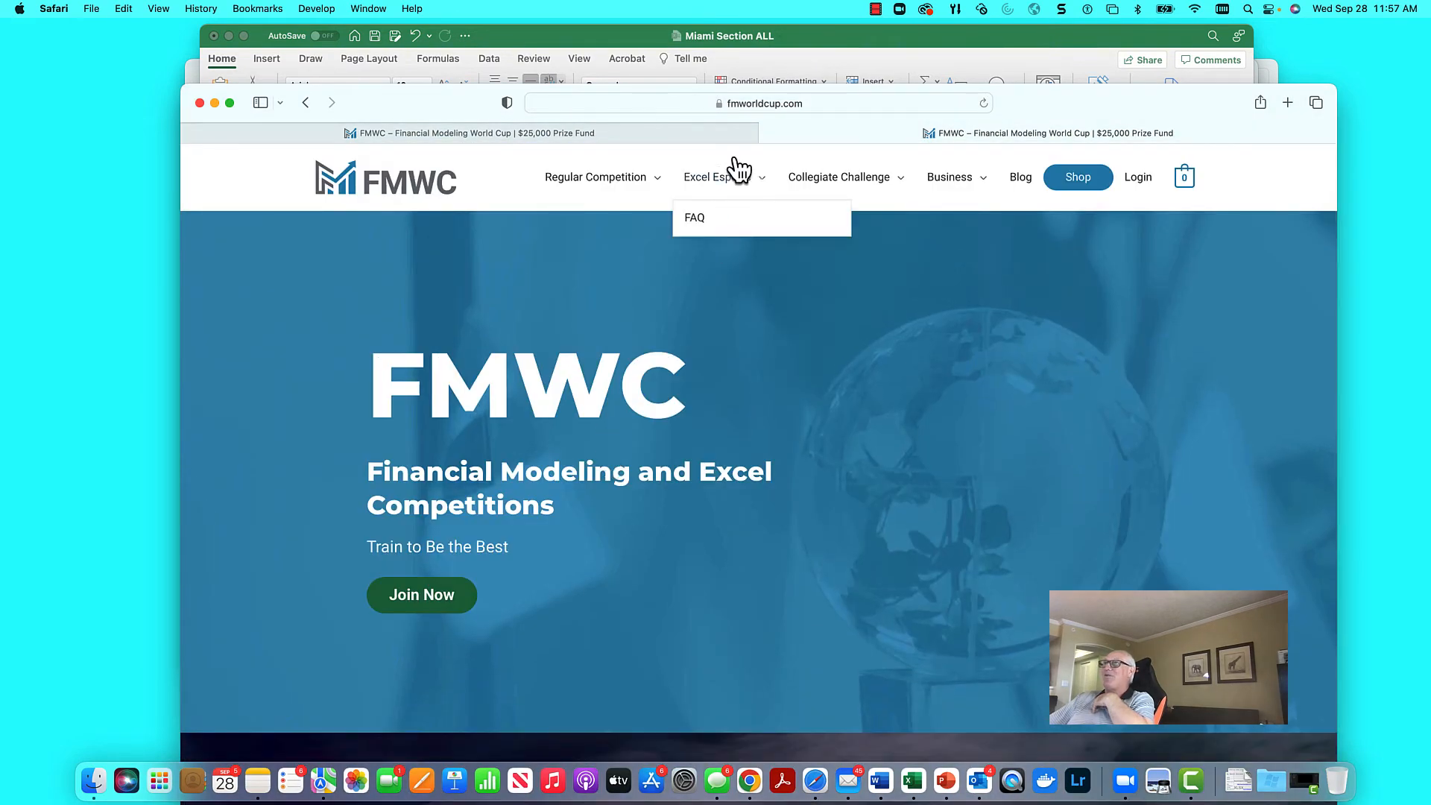
pyautogui.click(749, 102)
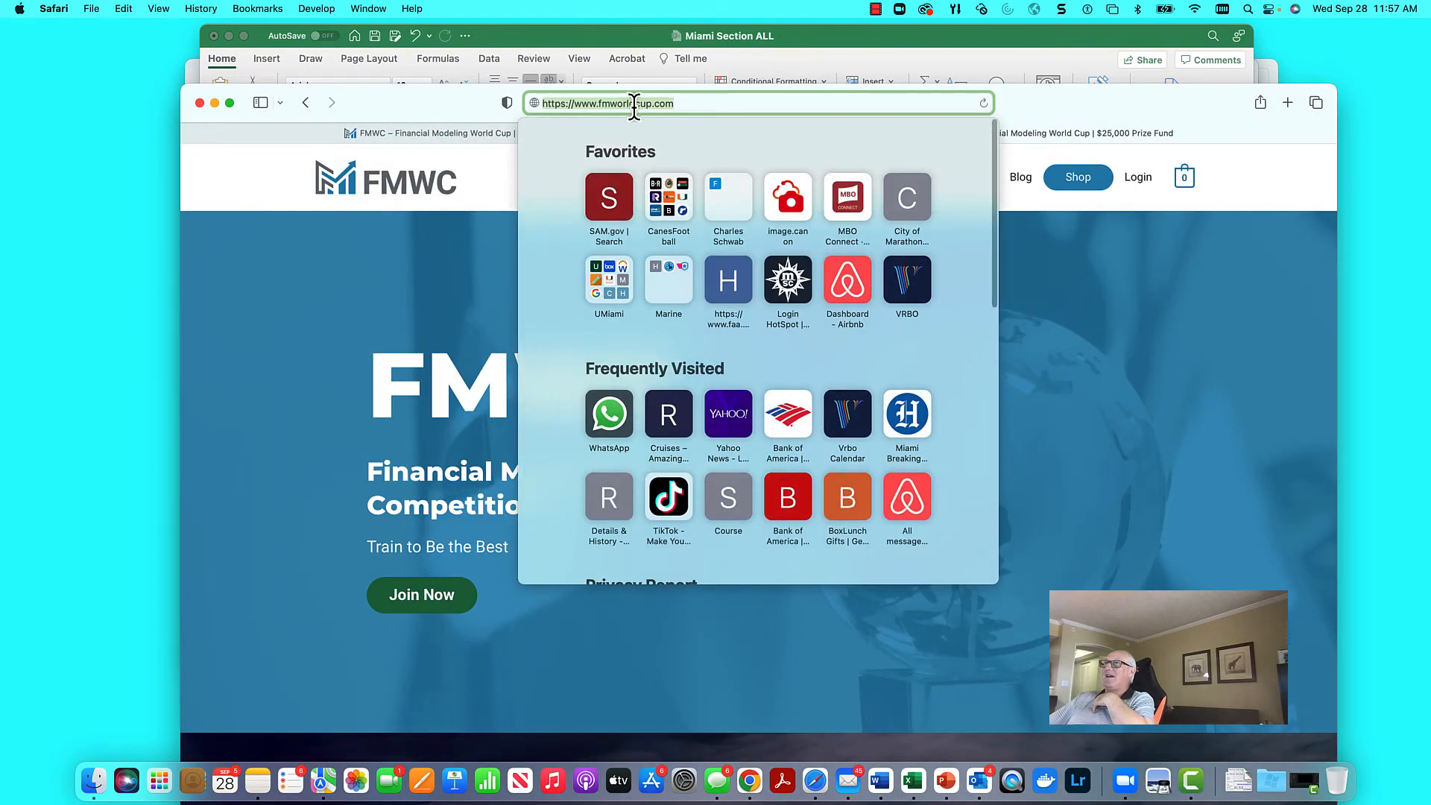
pyautogui.rightClick(630, 102)
pyautogui.click(647, 127)
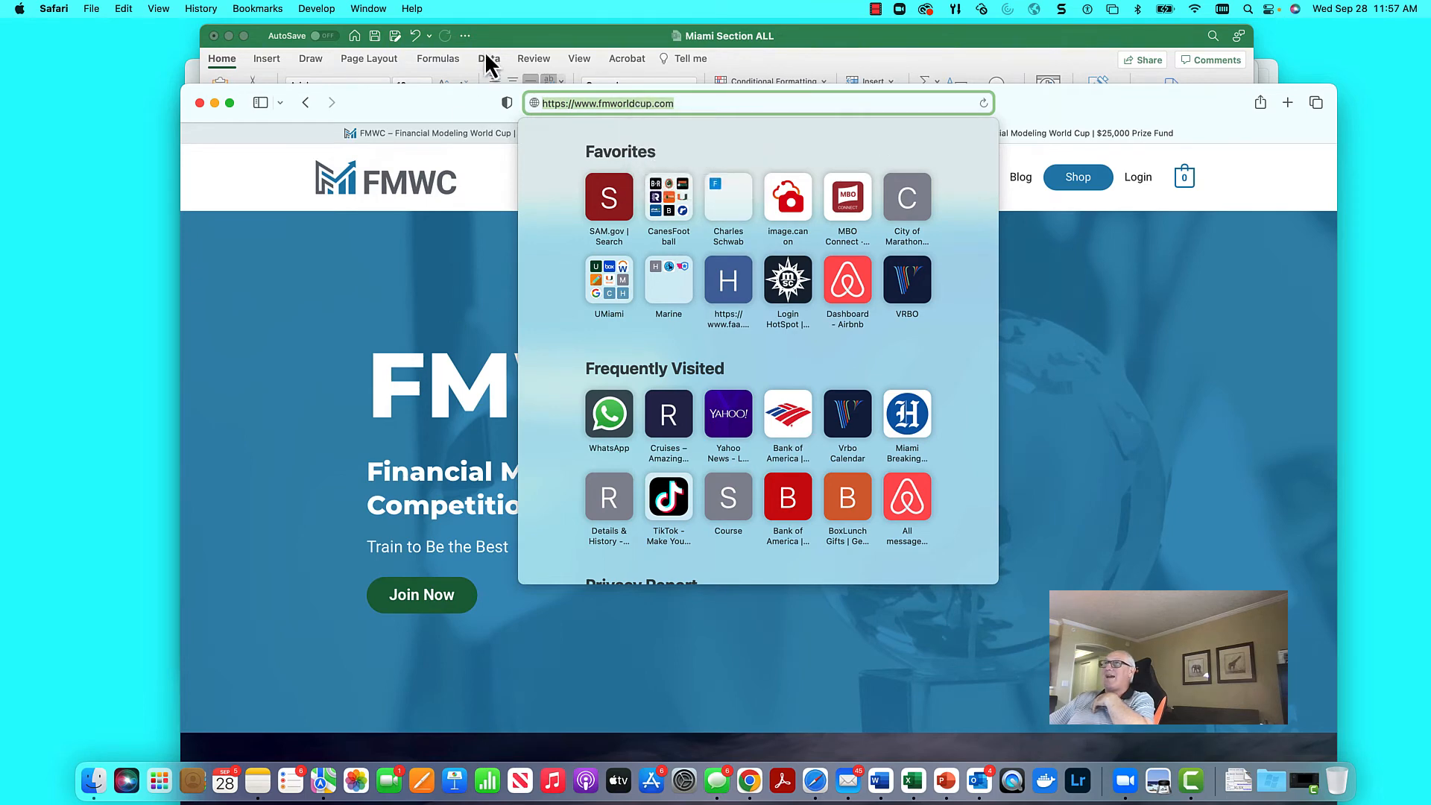
pyautogui.click(507, 33)
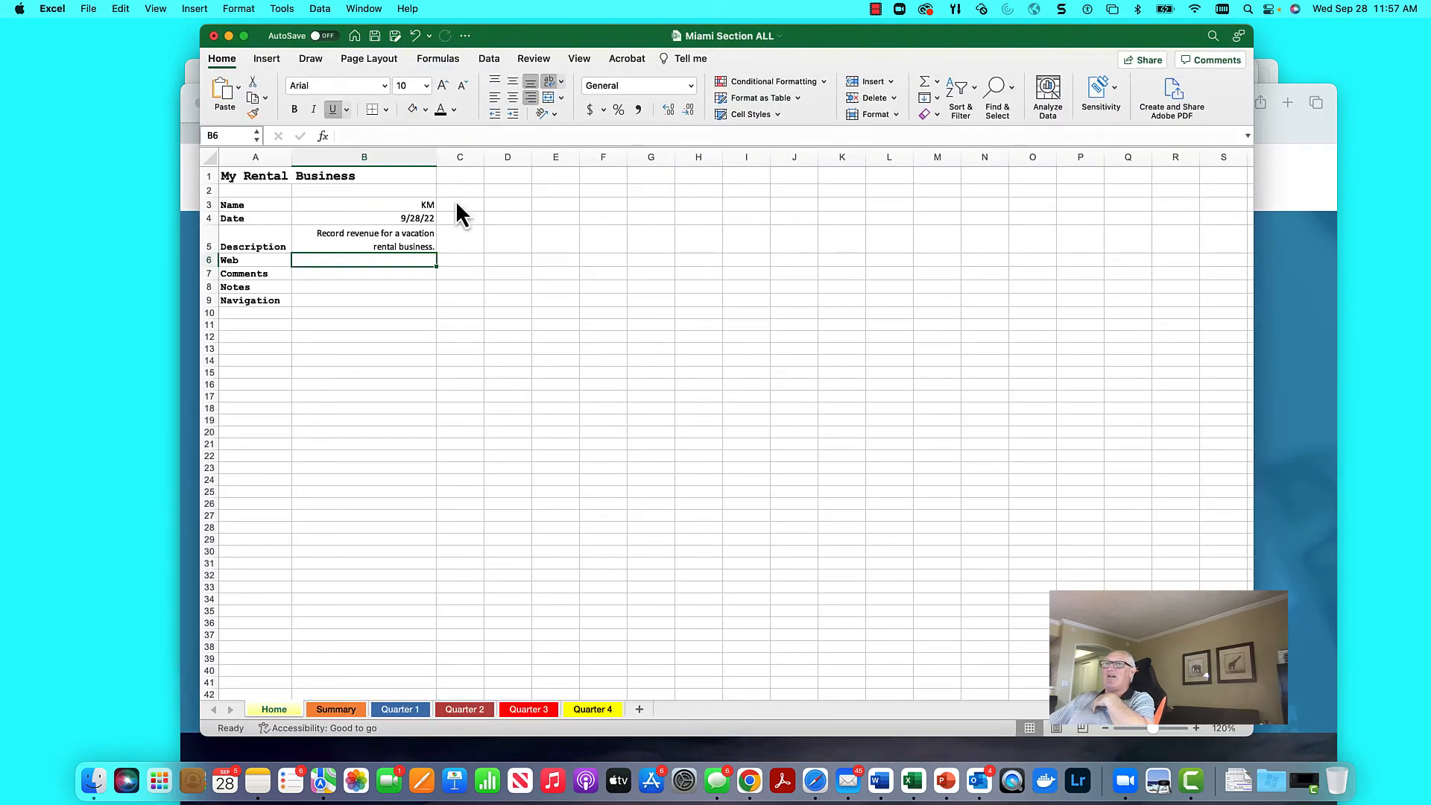
pyautogui.rightClick(378, 260)
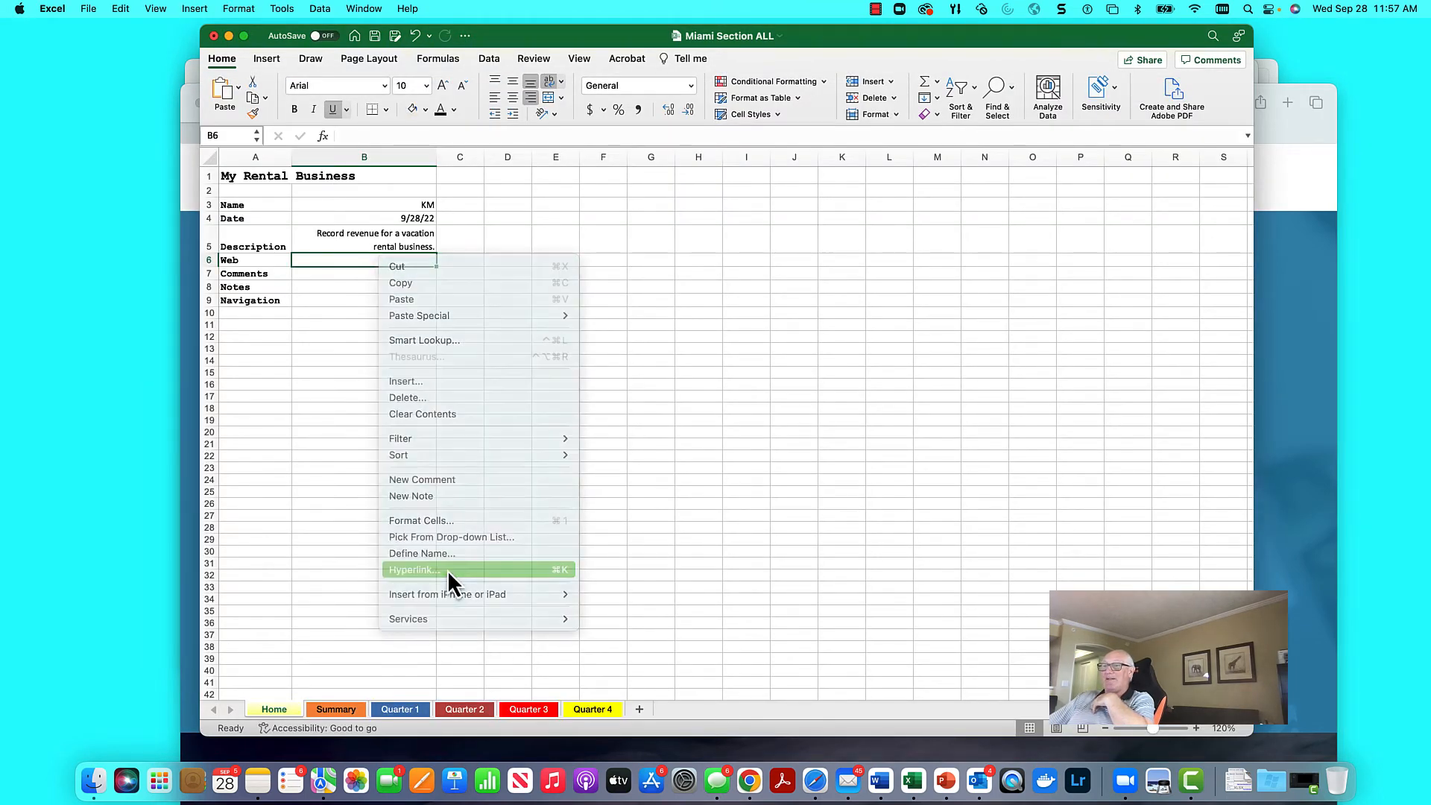
pyautogui.click(447, 570)
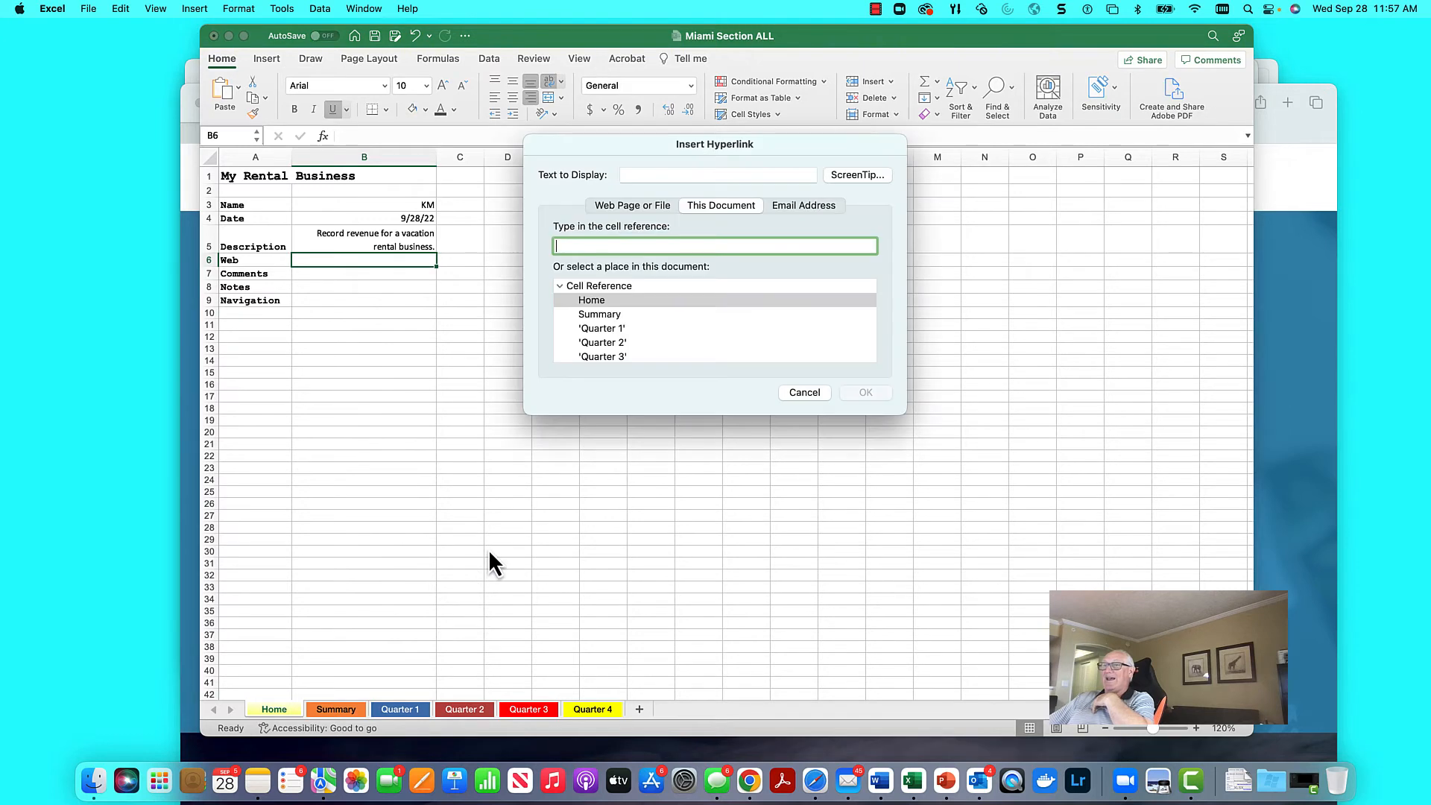
pyautogui.click(611, 207)
pyautogui.rightClick(623, 245)
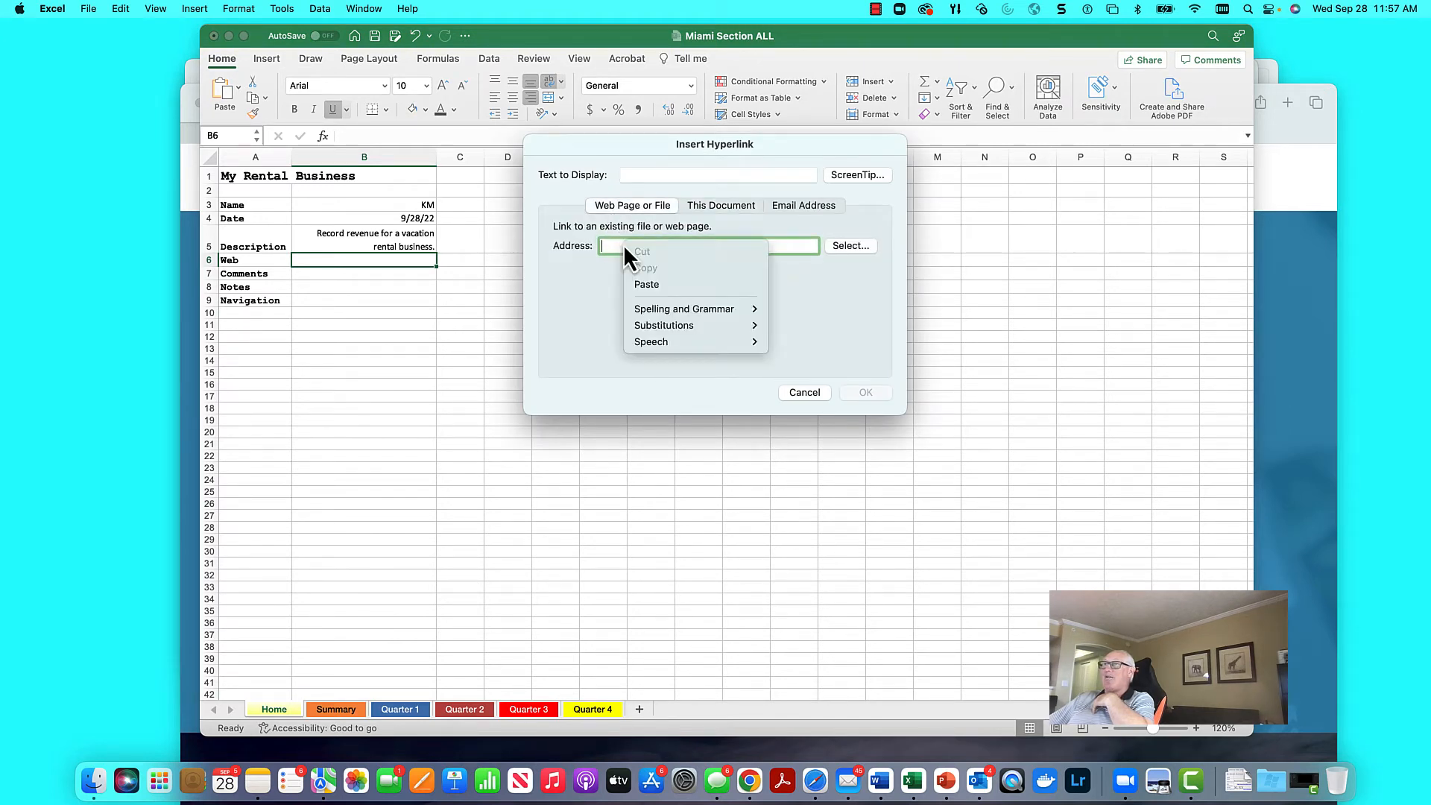
pyautogui.click(653, 288)
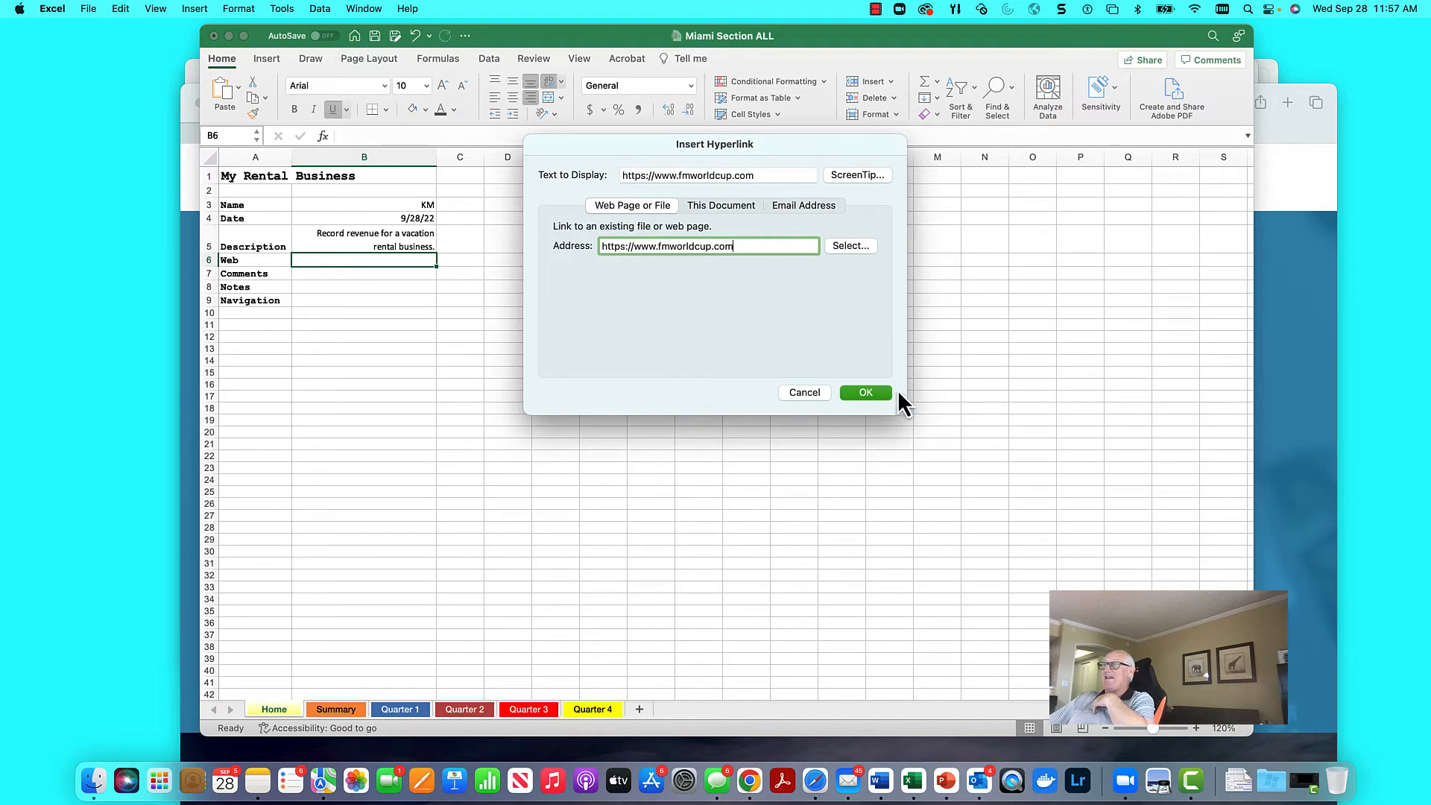
pyautogui.click(865, 392)
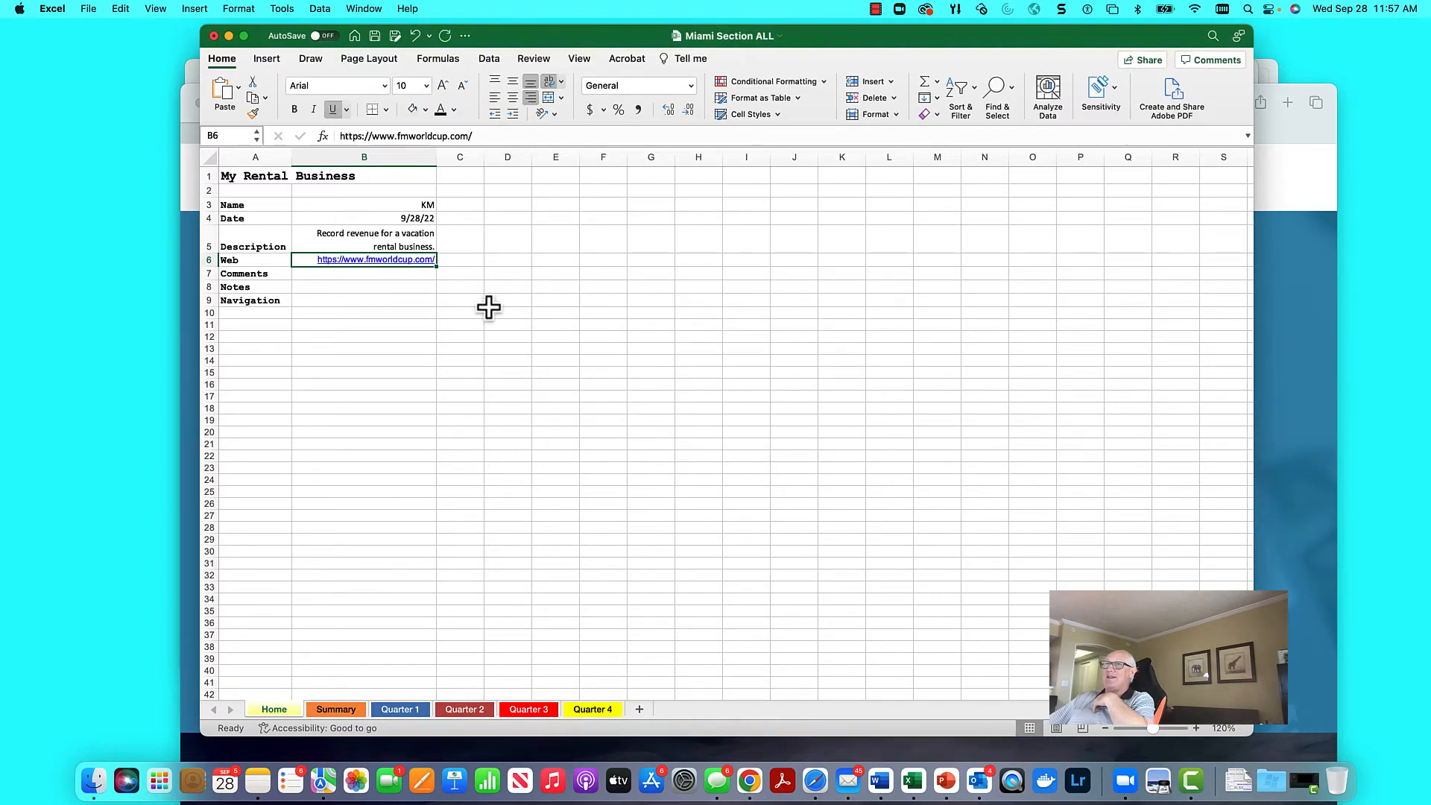
# Step: Post a comment on the Comments cell B7 reading "Use this as a revenue template. Leave comment here if you have trouble."
pyautogui.click(361, 275)
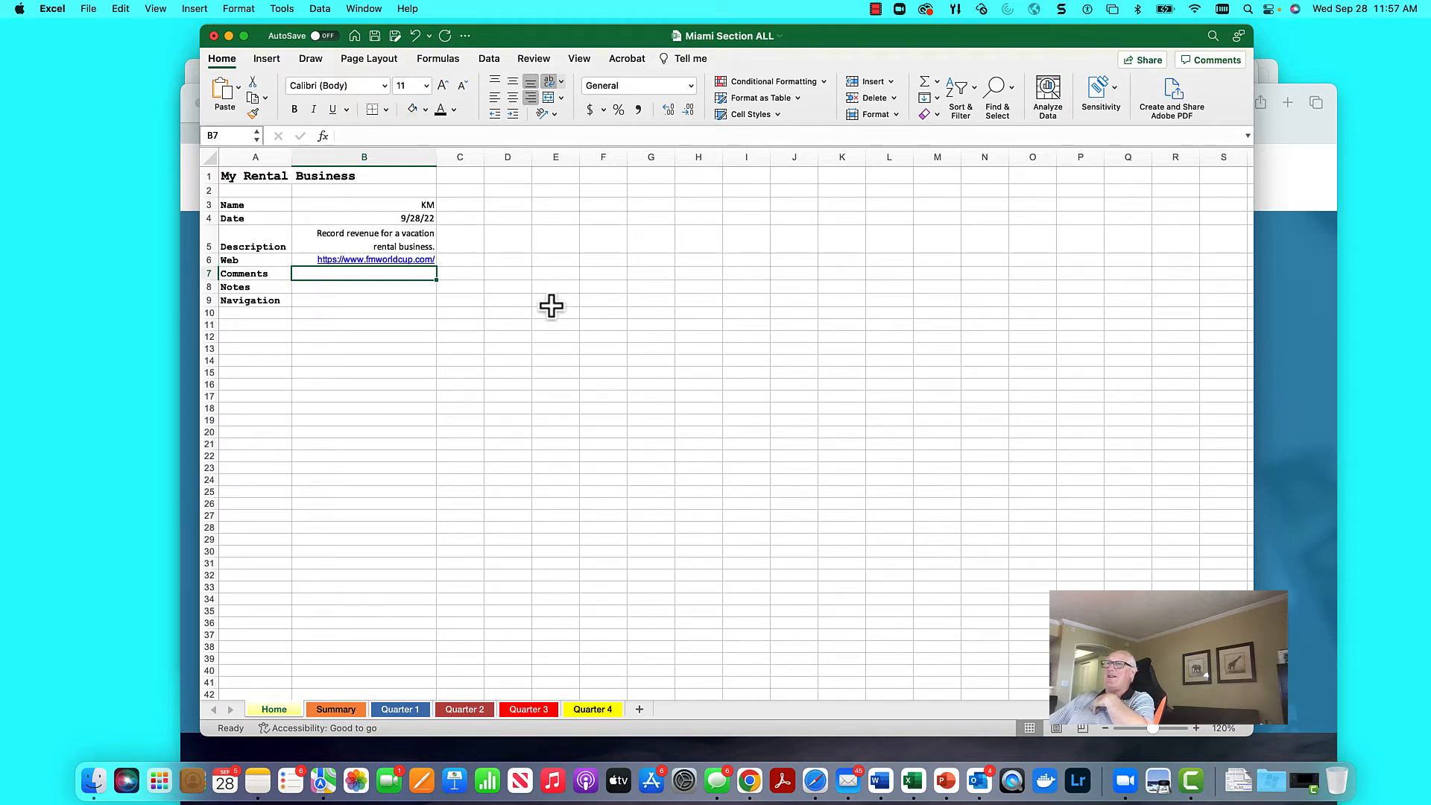
pyautogui.rightClick(396, 277)
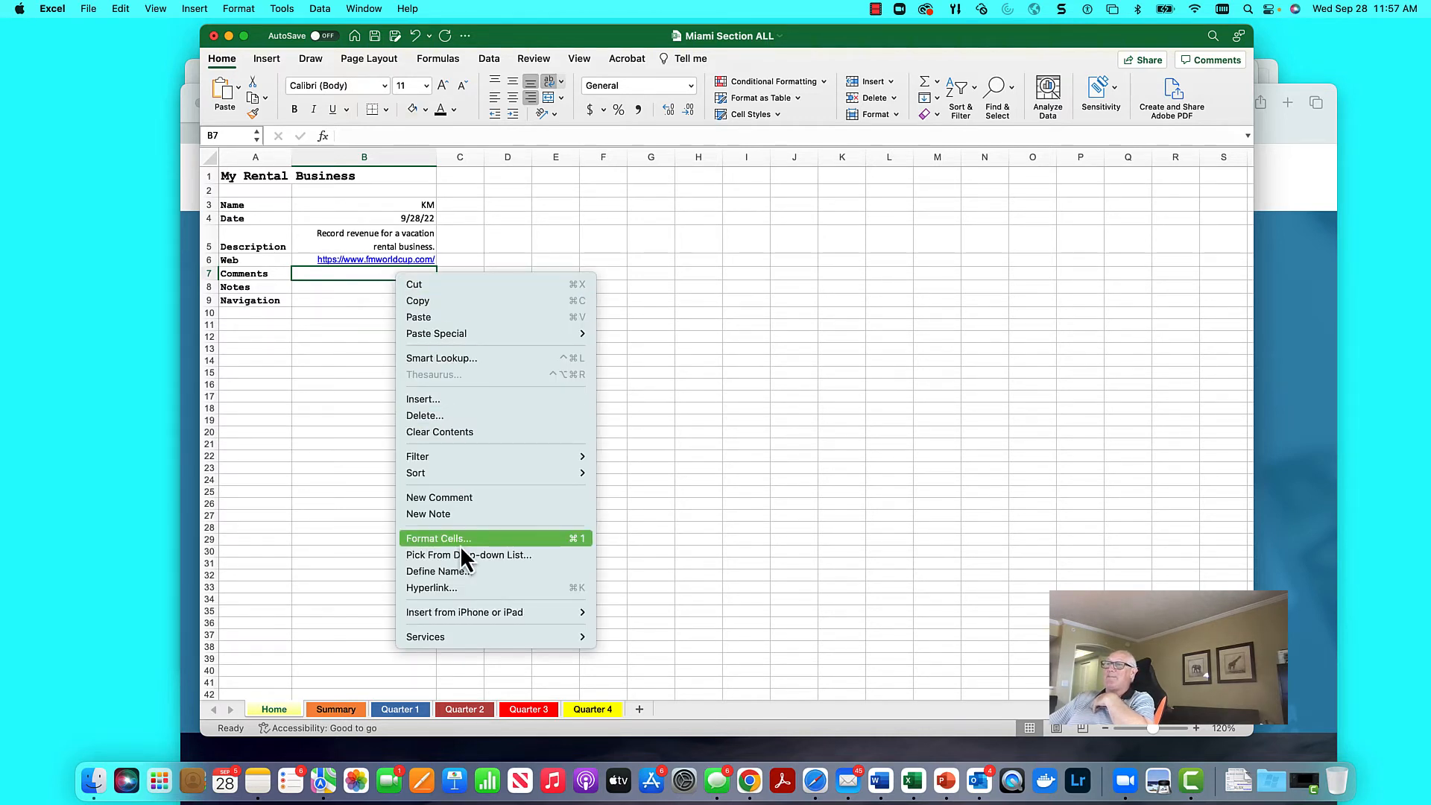
pyautogui.click(481, 498)
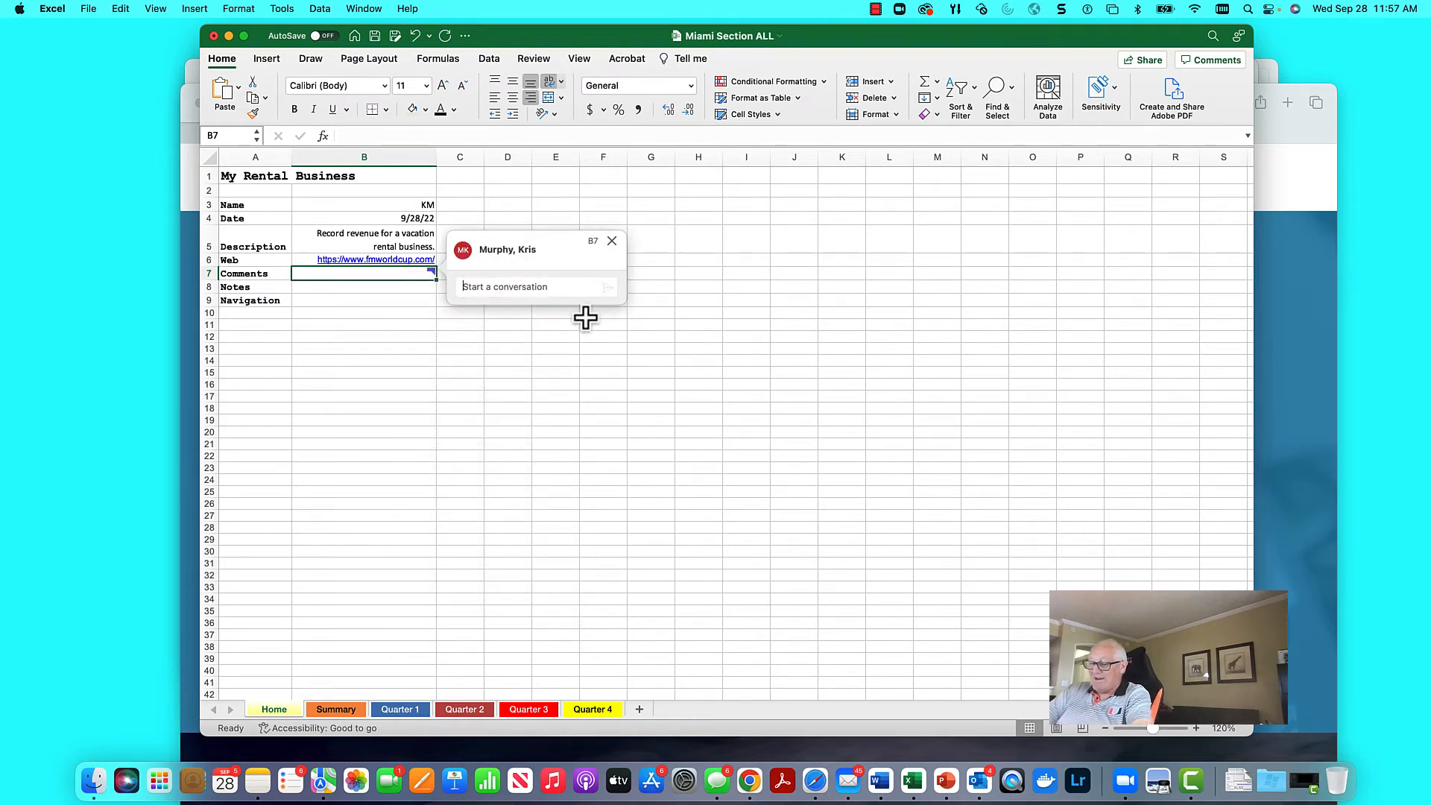
pyautogui.write('Use this as a rev')
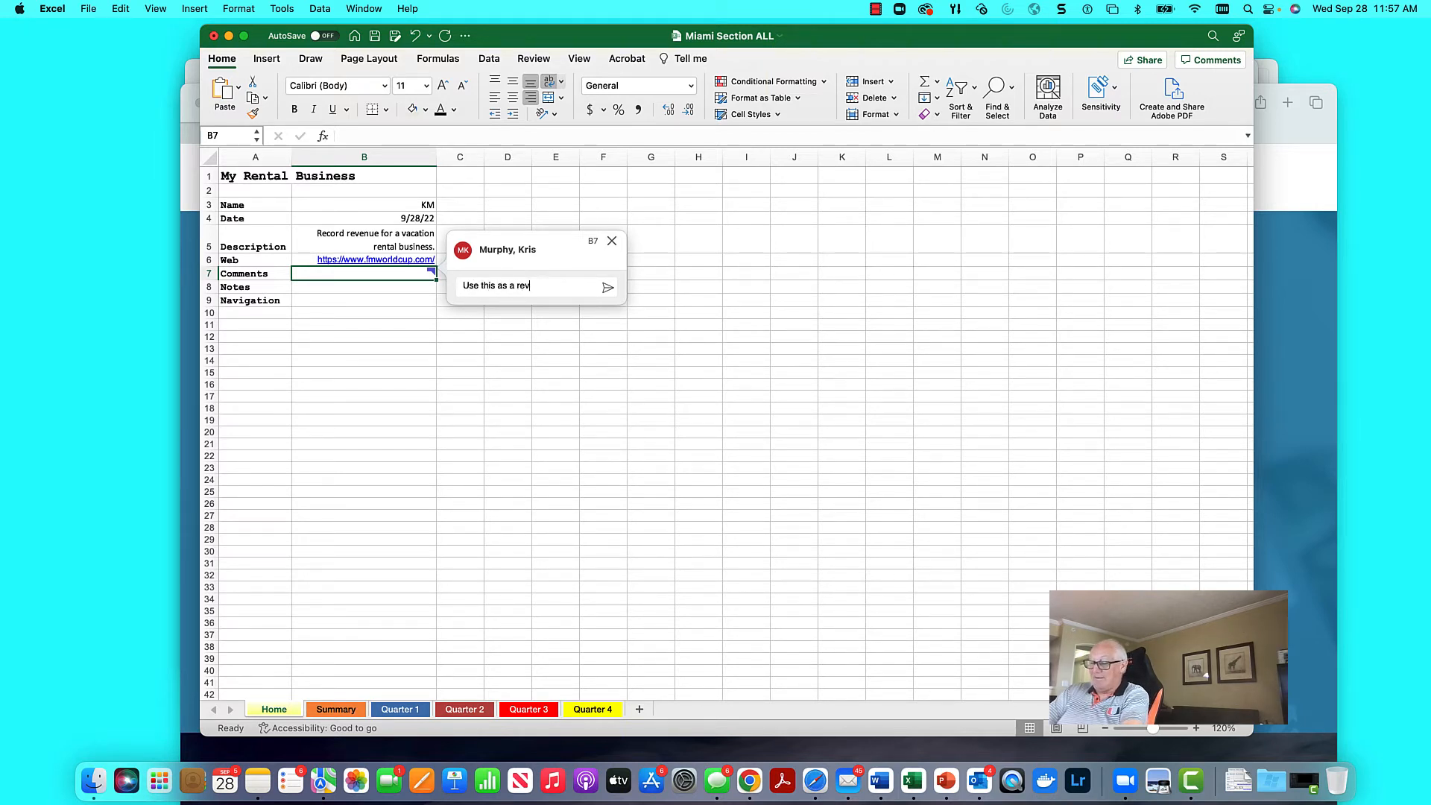
pyautogui.write('enue template')
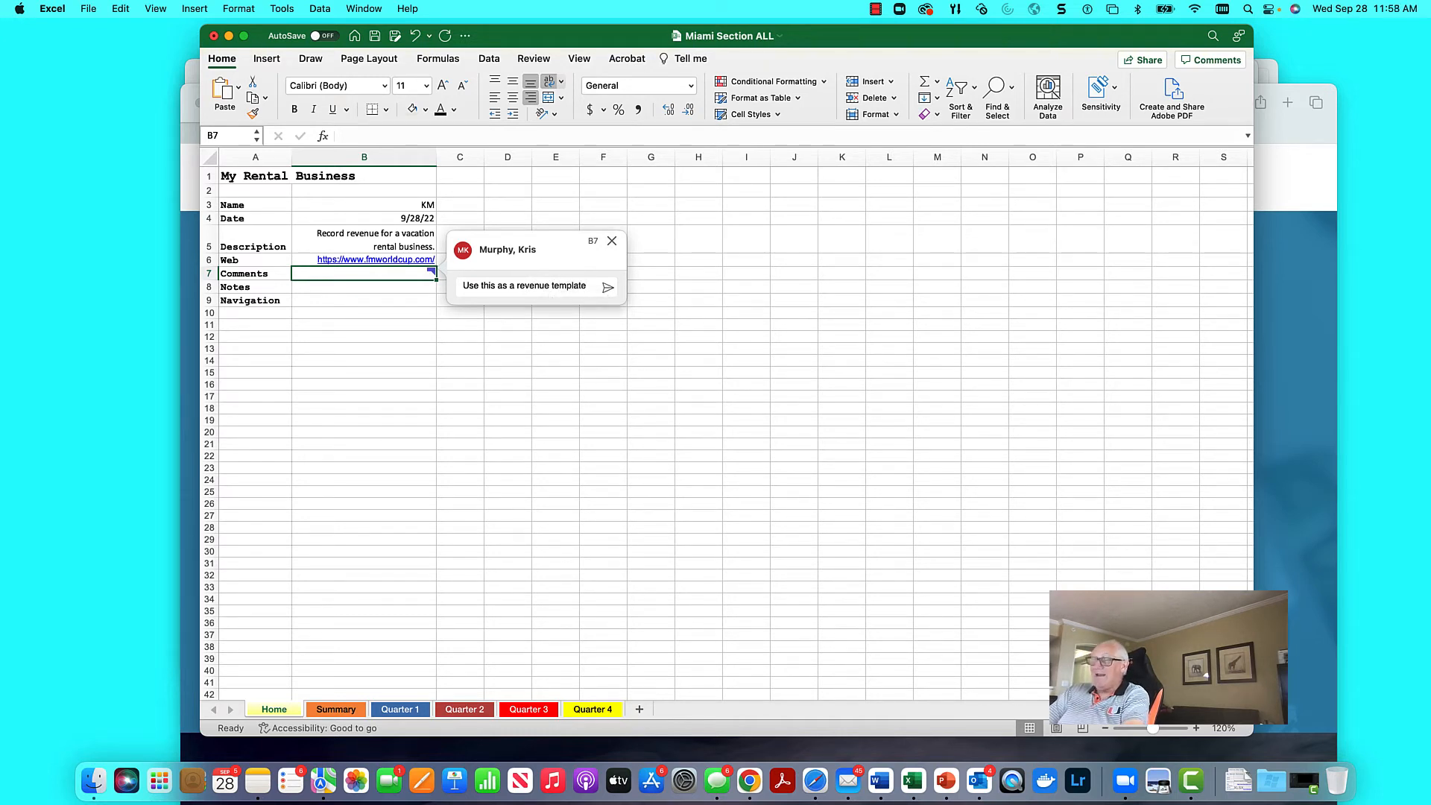
pyautogui.write('. L')
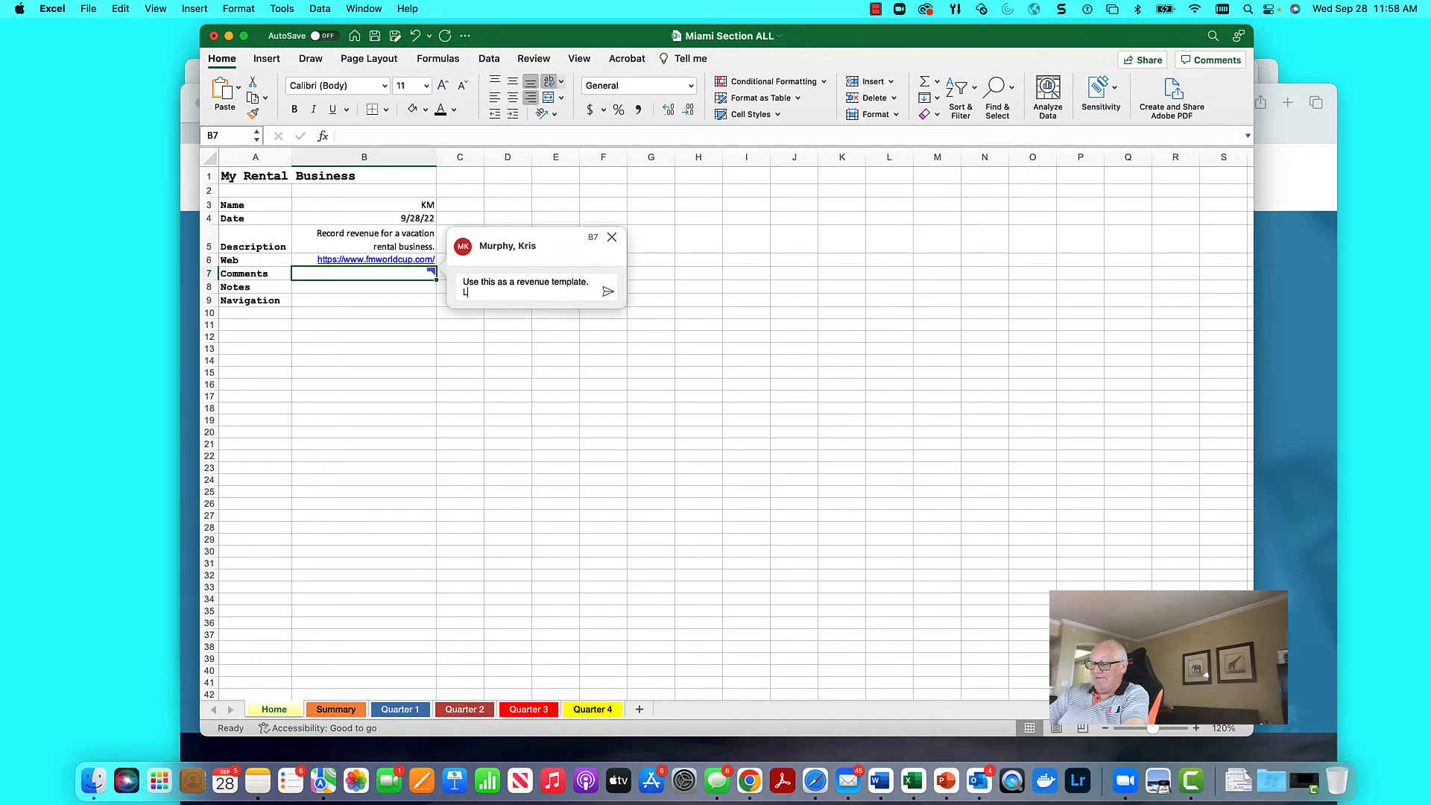
pyautogui.write('eave comment')
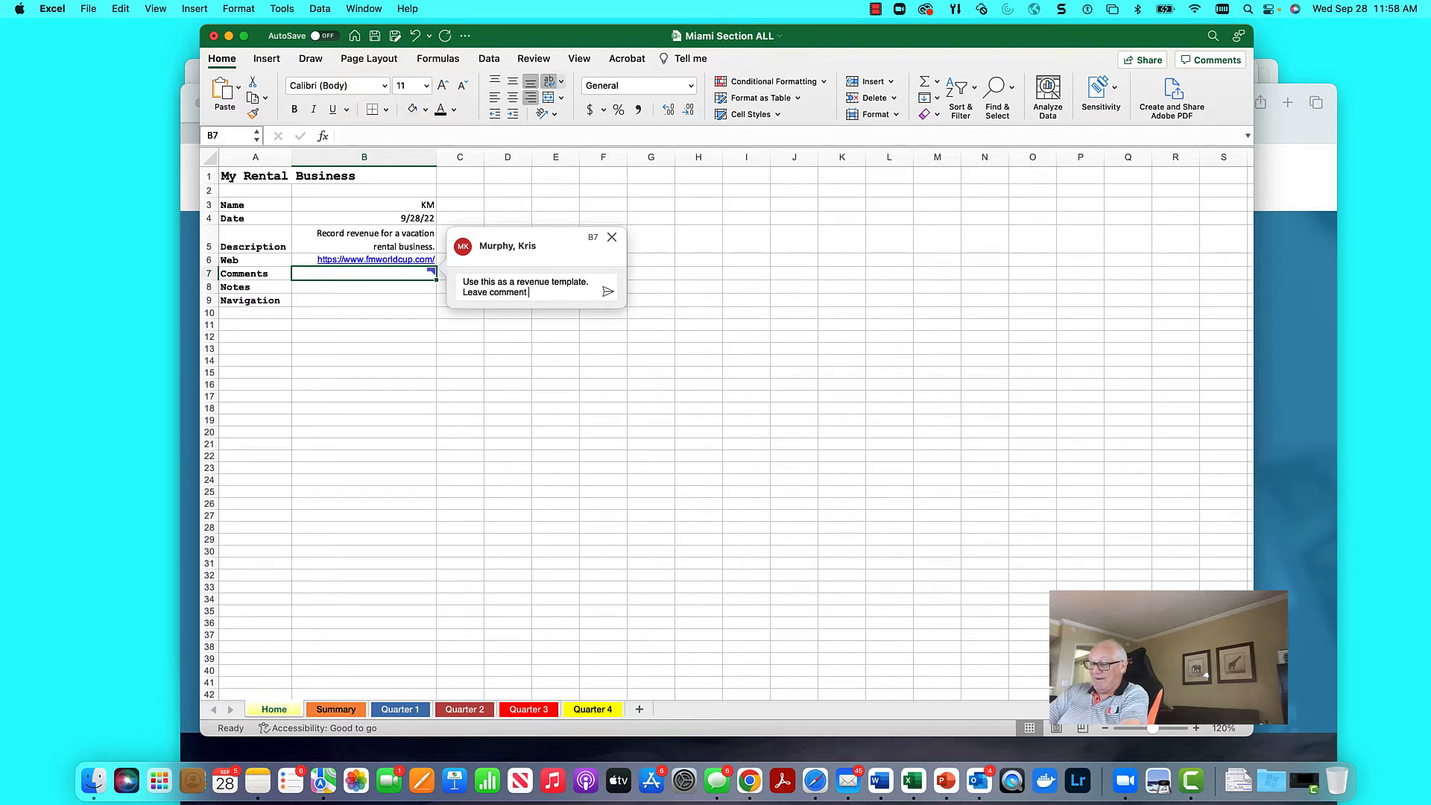
pyautogui.write(' here if you have')
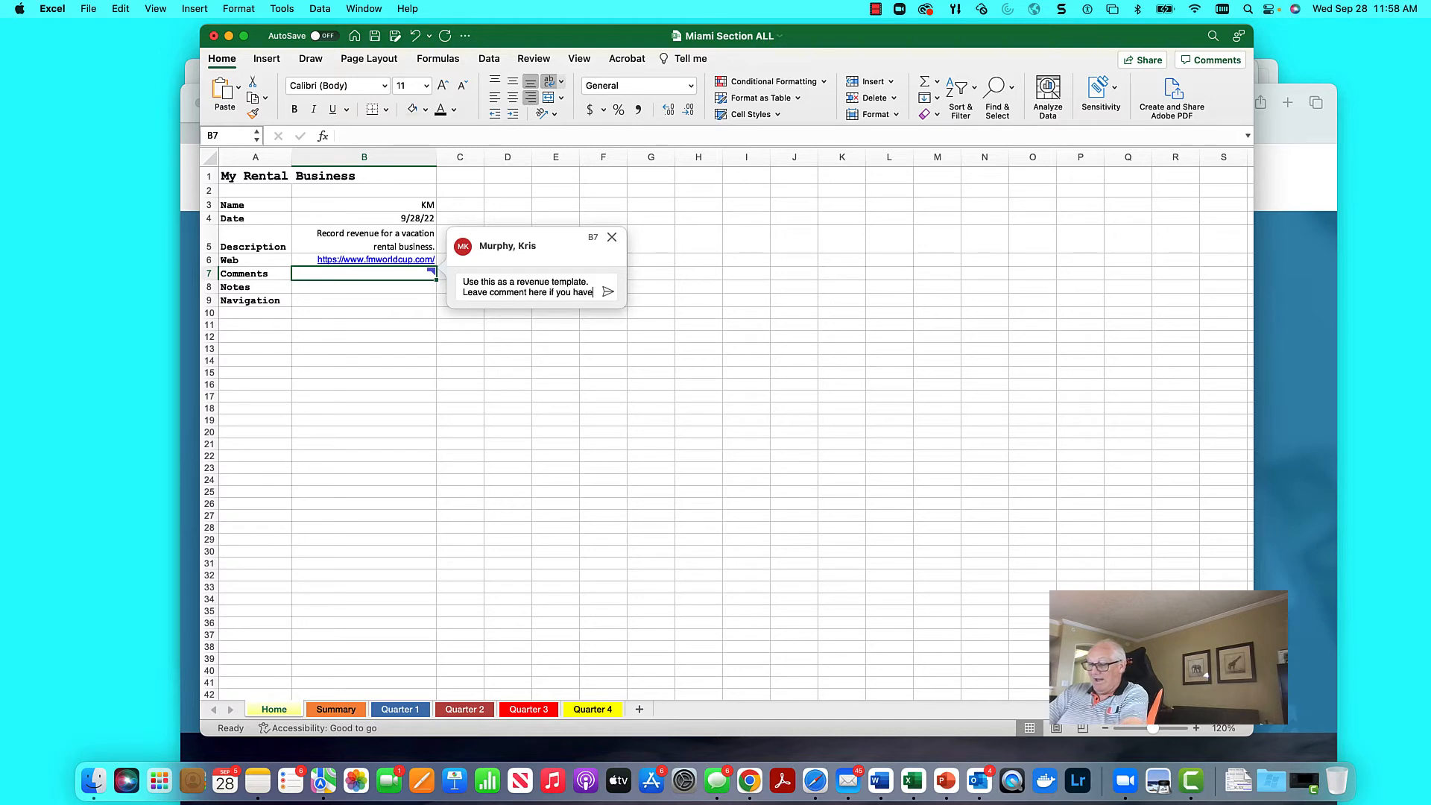
pyautogui.write(' trouble.')
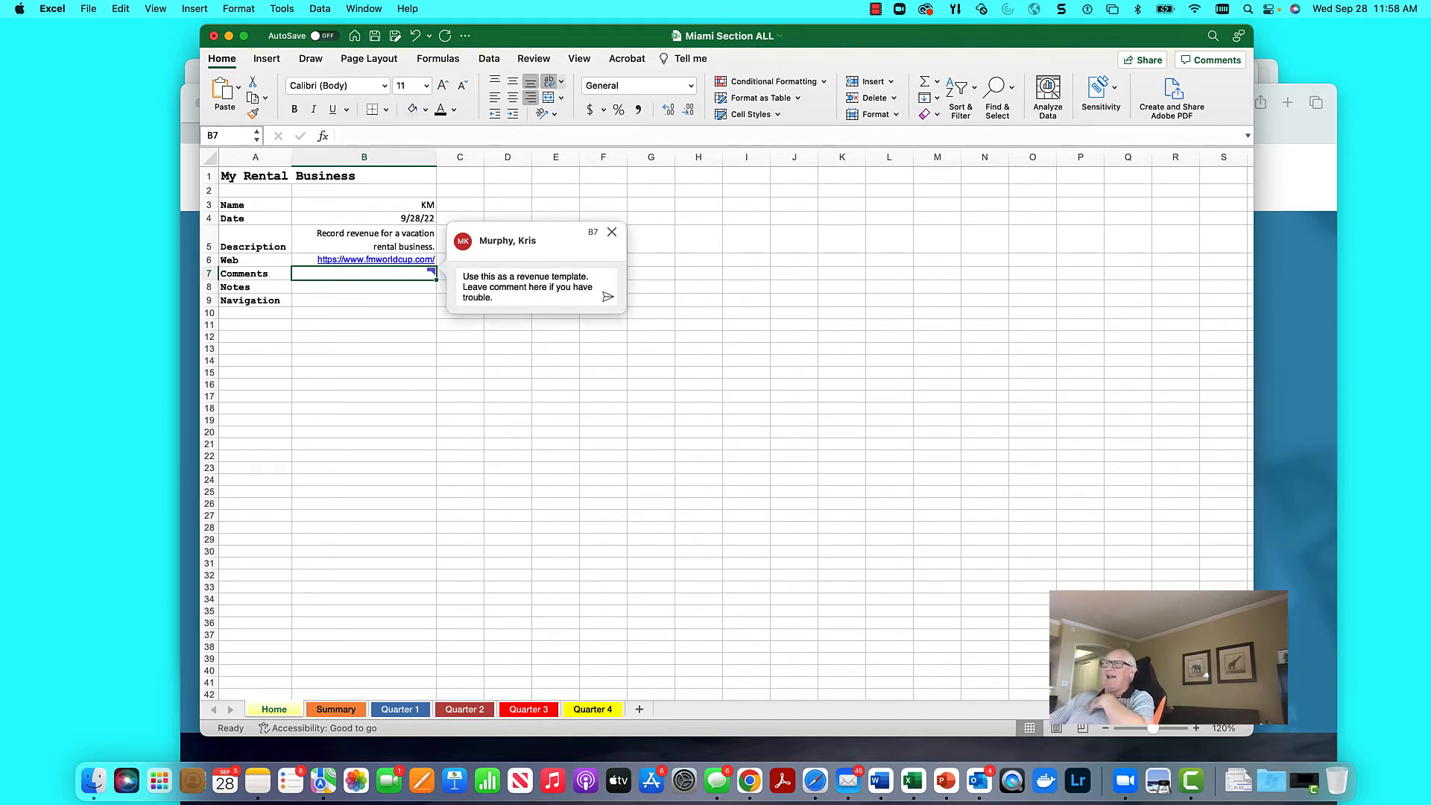
pyautogui.click(609, 297)
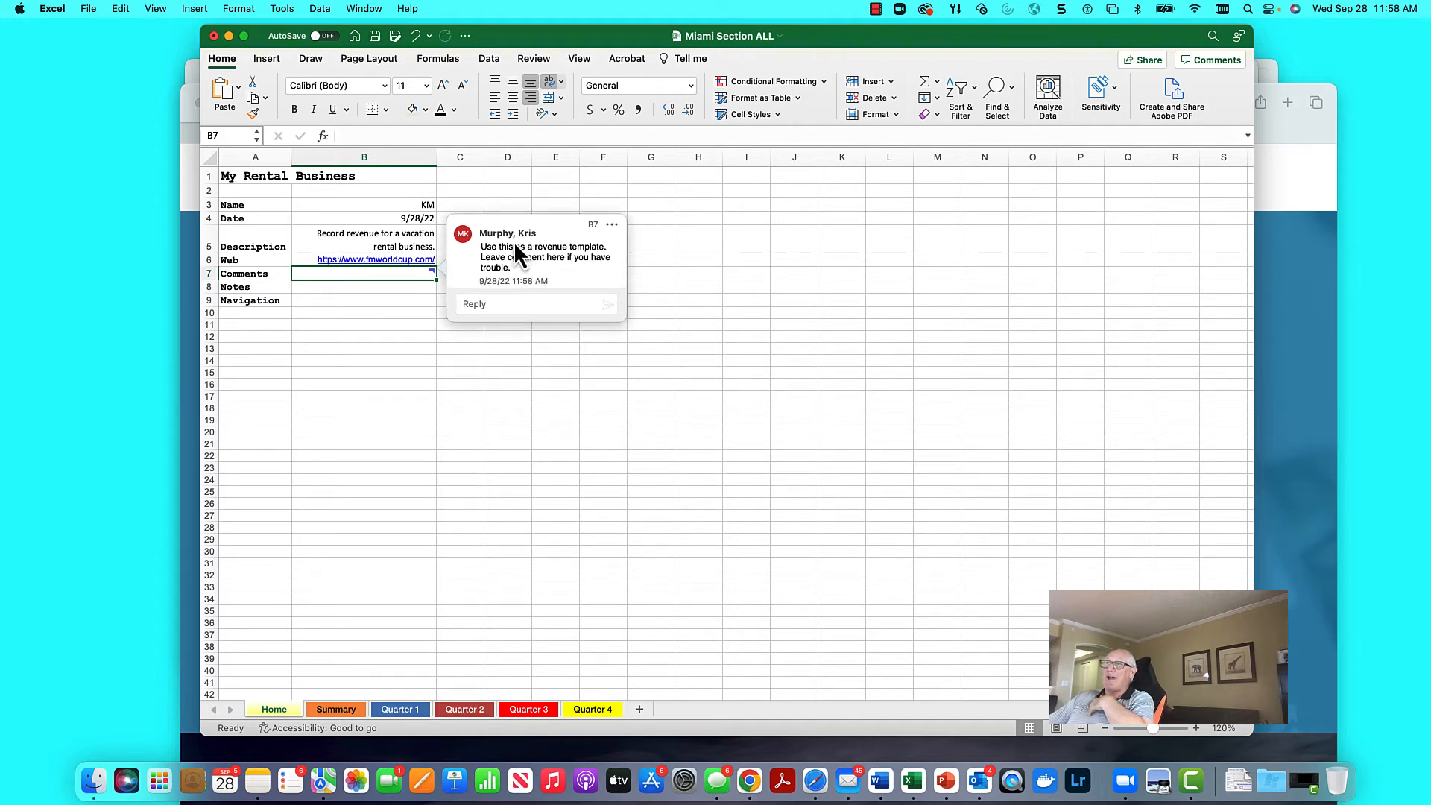
# Step: Add a note to the Notes cell B8 with the text "Start at Q1"
pyautogui.click(366, 295)
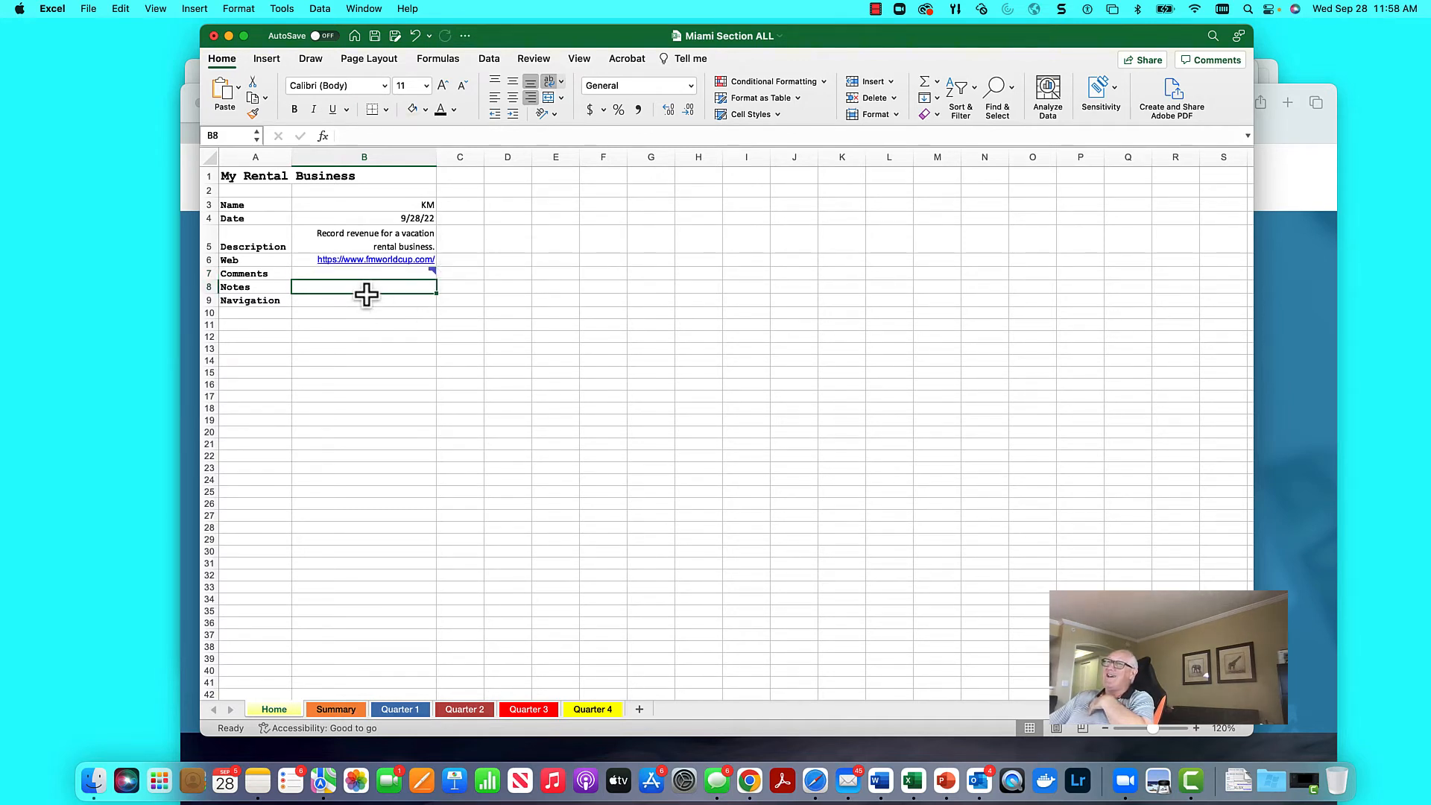
pyautogui.rightClick(374, 289)
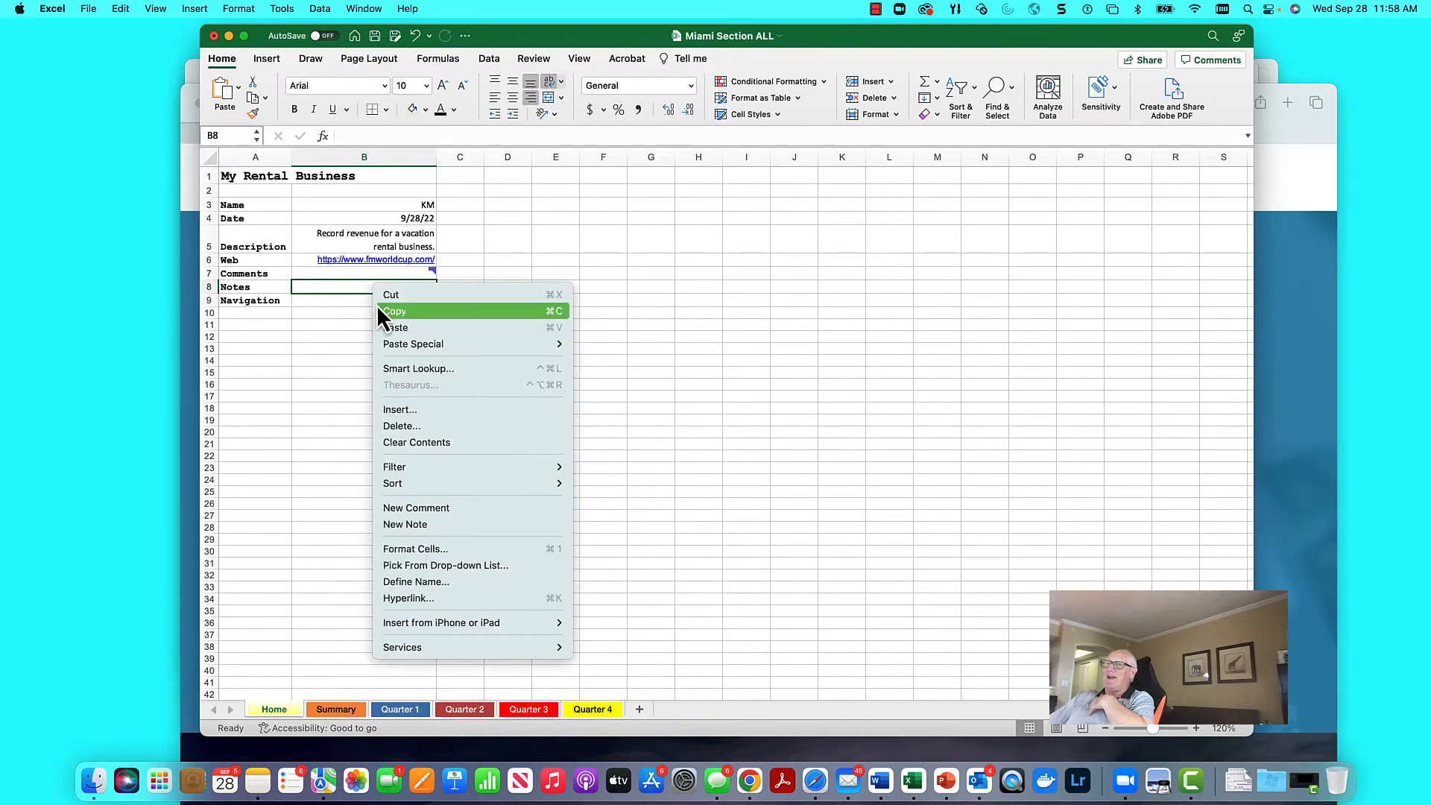
pyautogui.click(418, 526)
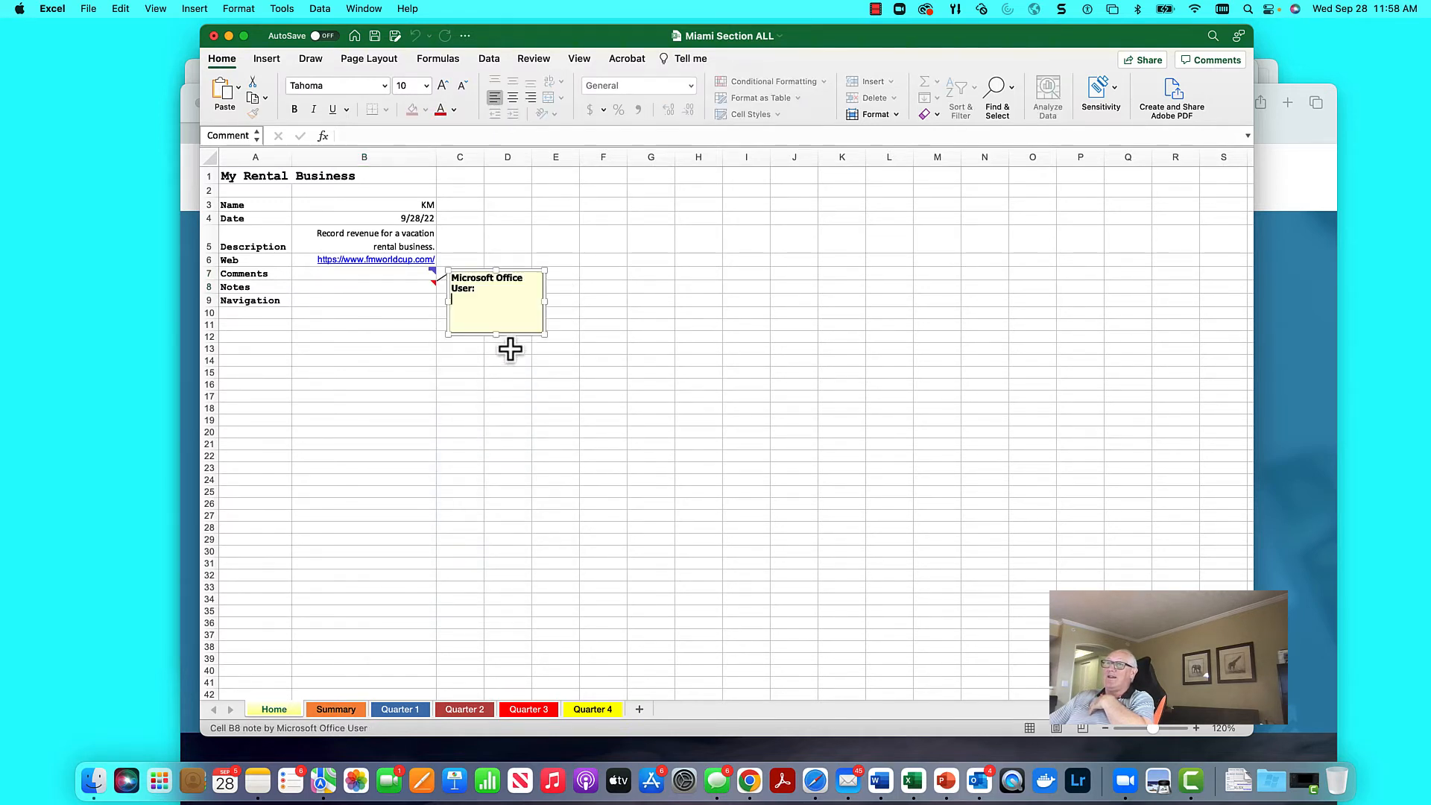
pyautogui.write('S')
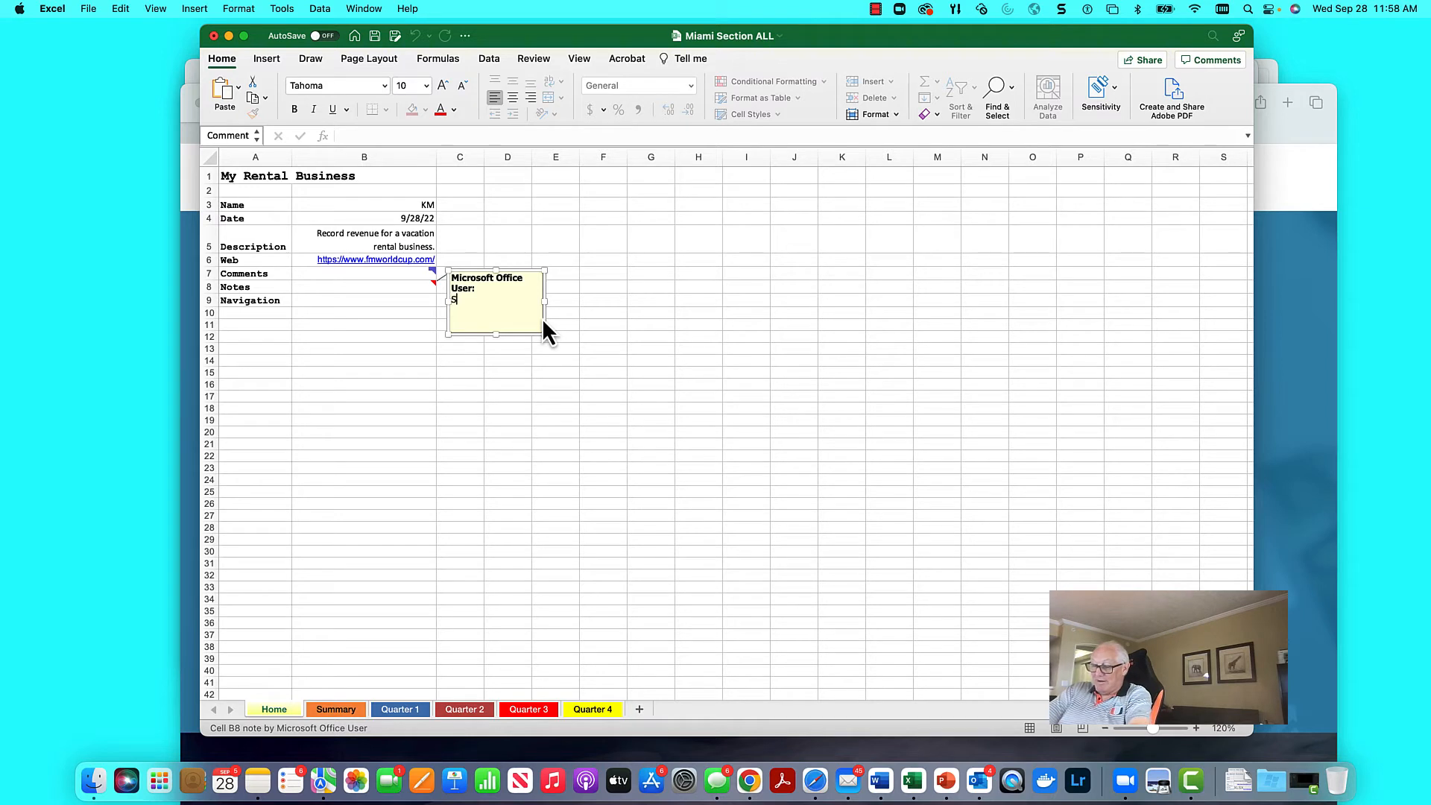
pyautogui.write('tat')
pyautogui.write('rt ')
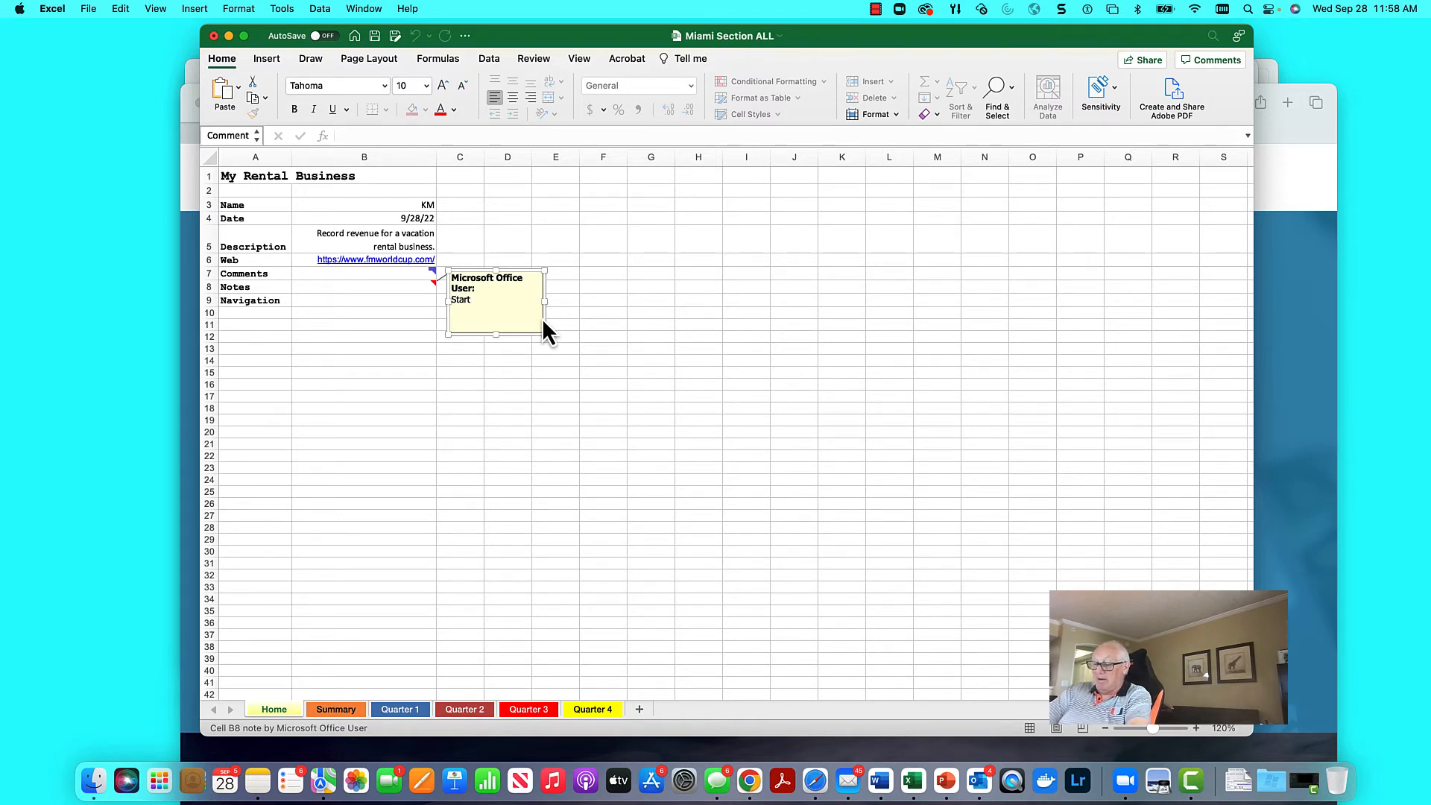
pyautogui.write('at Q1')
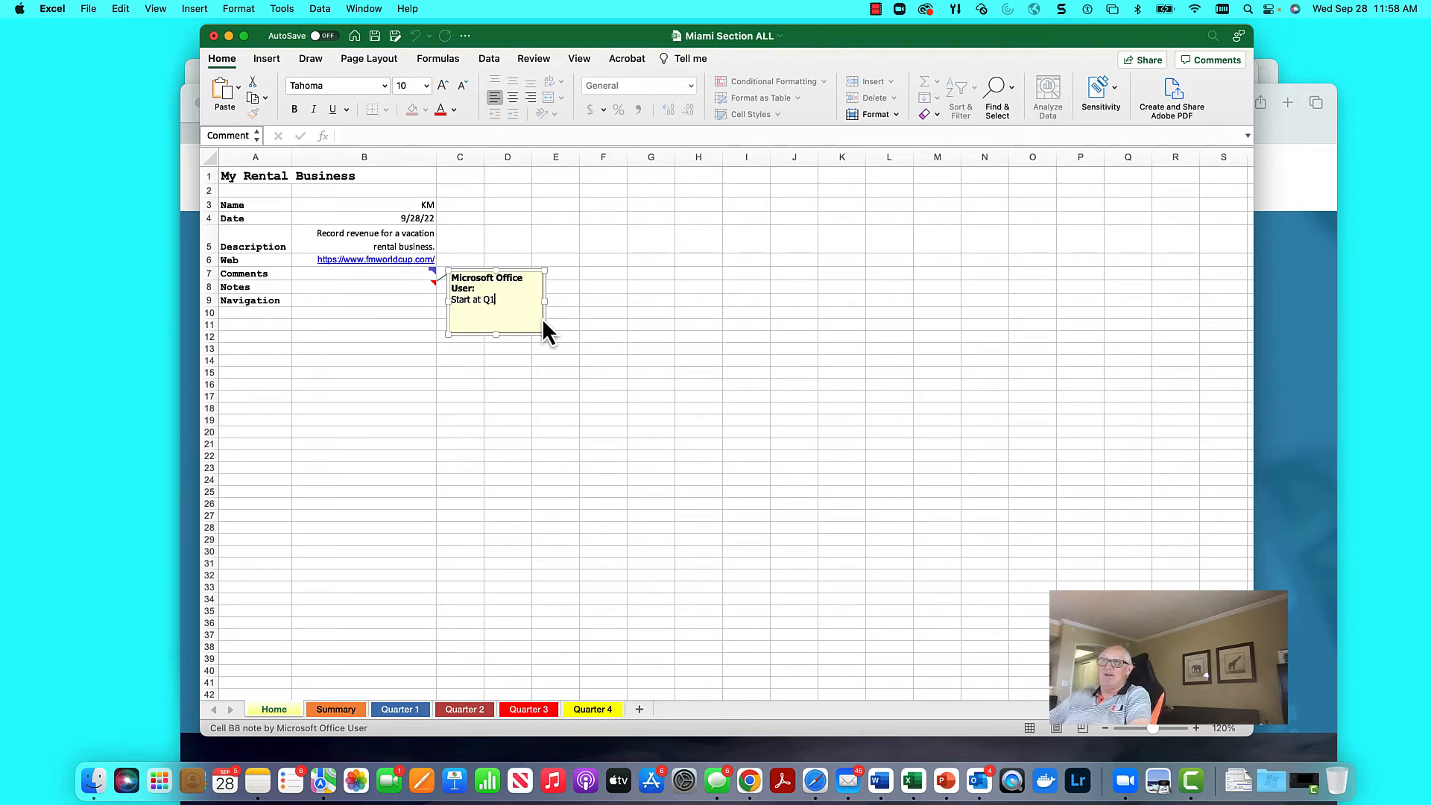
pyautogui.click(643, 317)
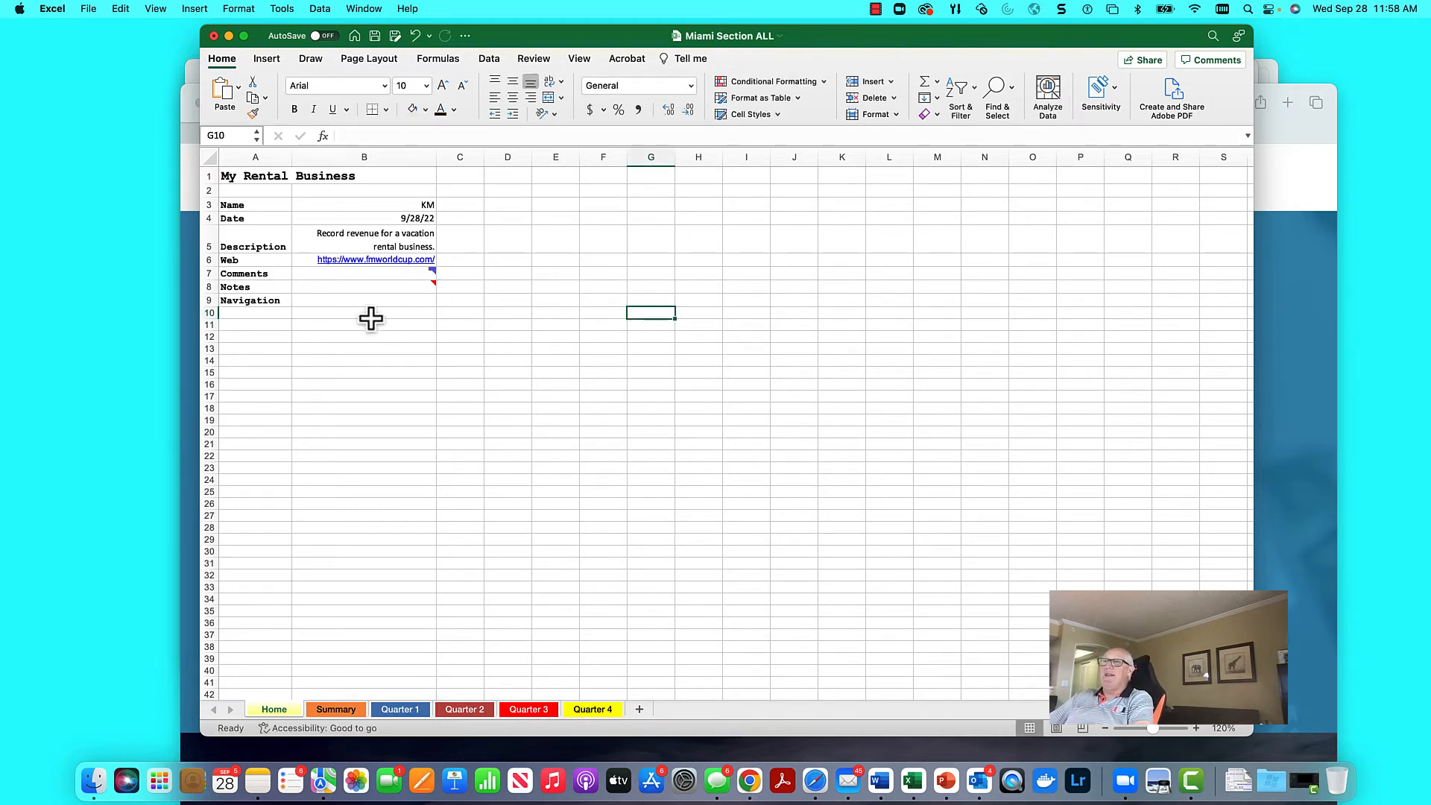
# Step: Start a hyperlink in the Navigation cell B9 that targets cell A2 of the Summary sheet in this document
pyautogui.click(339, 300)
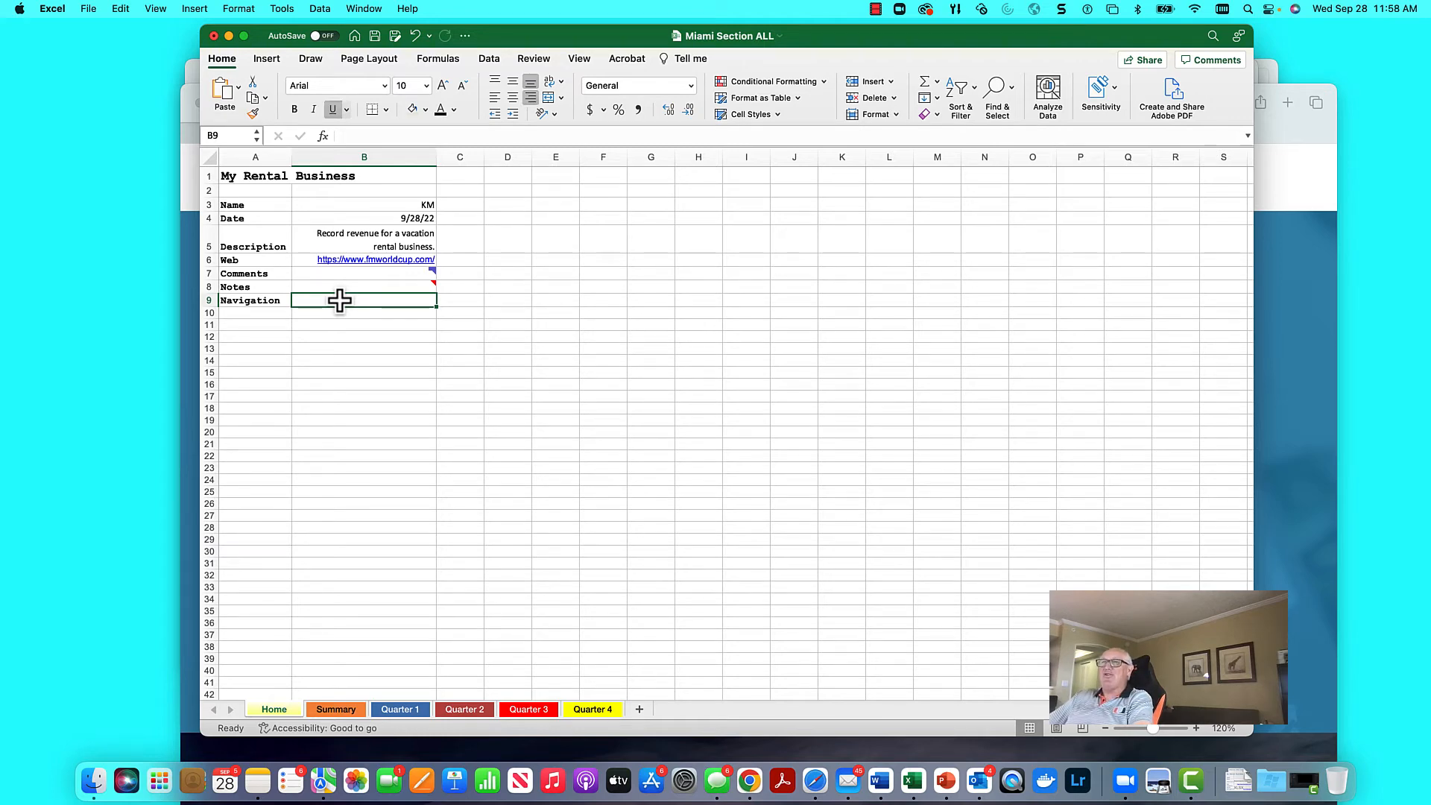
pyautogui.rightClick(340, 300)
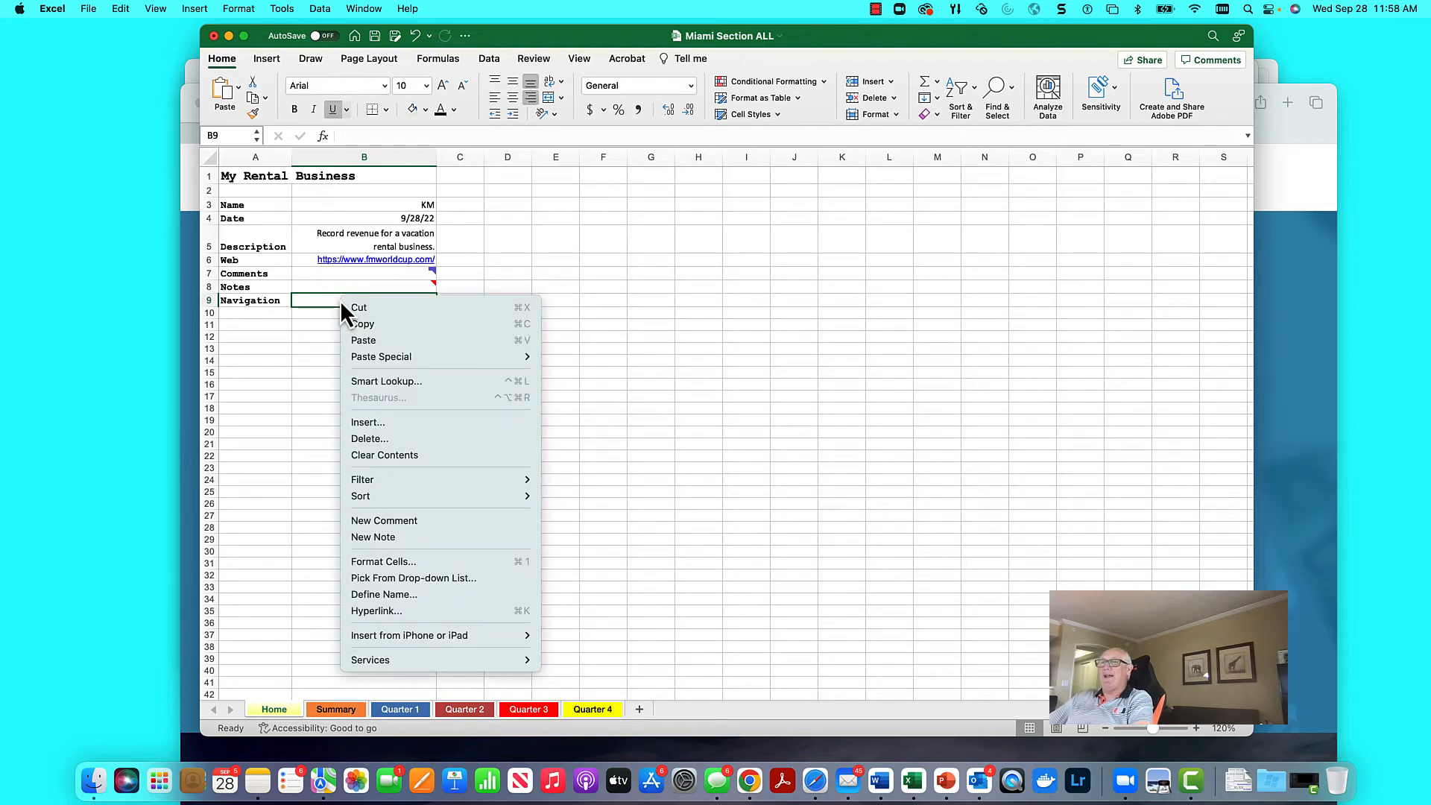
pyautogui.click(430, 615)
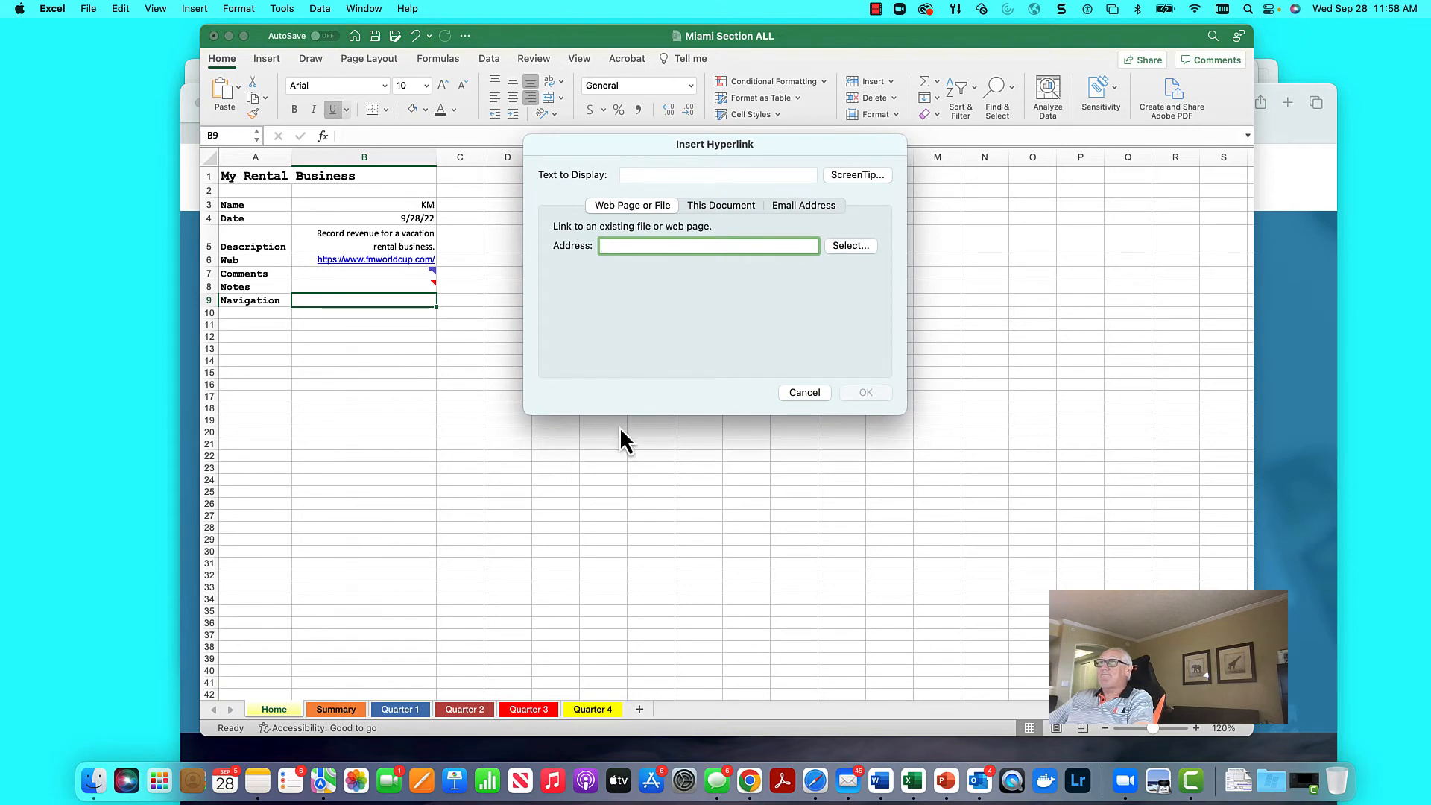
pyautogui.click(704, 212)
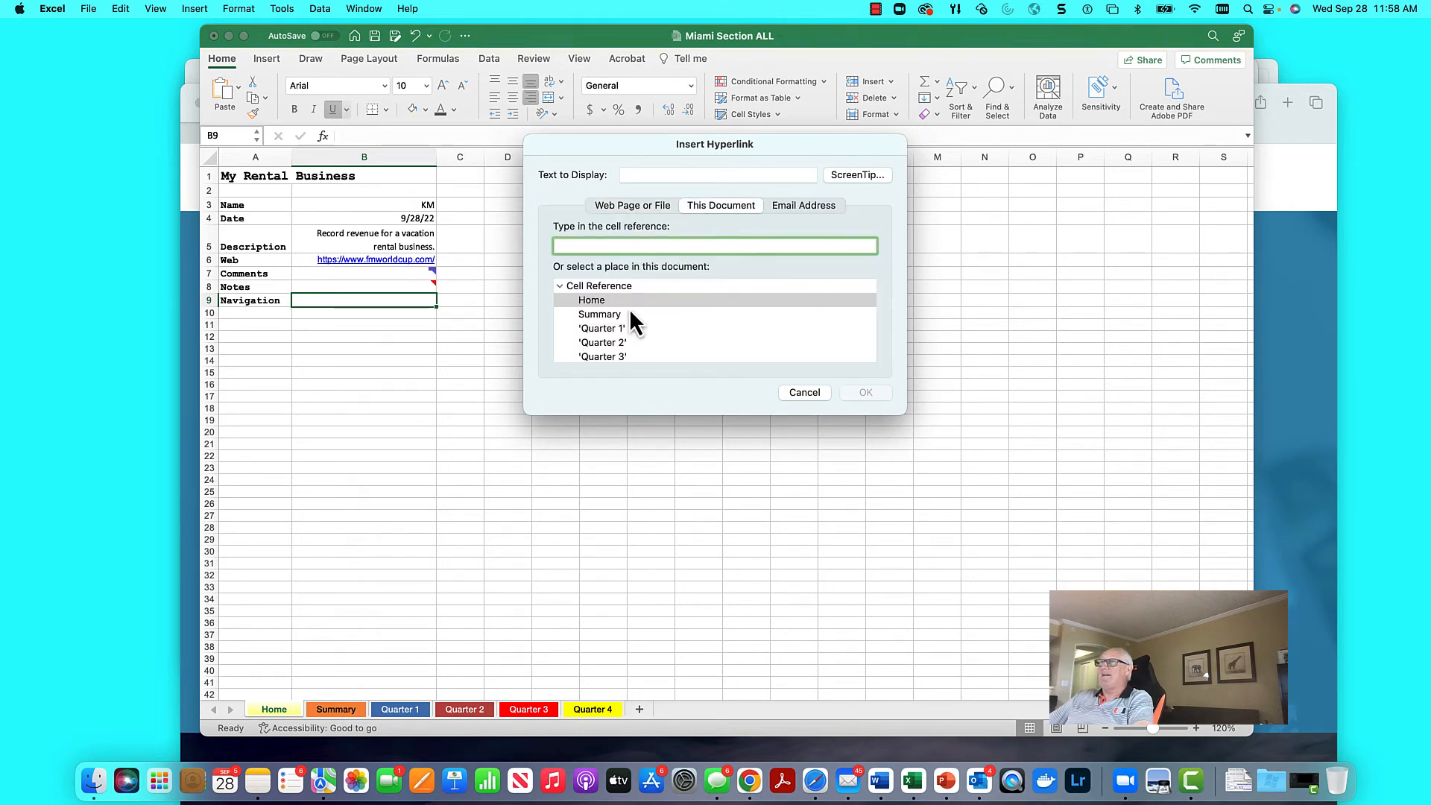
pyautogui.click(620, 331)
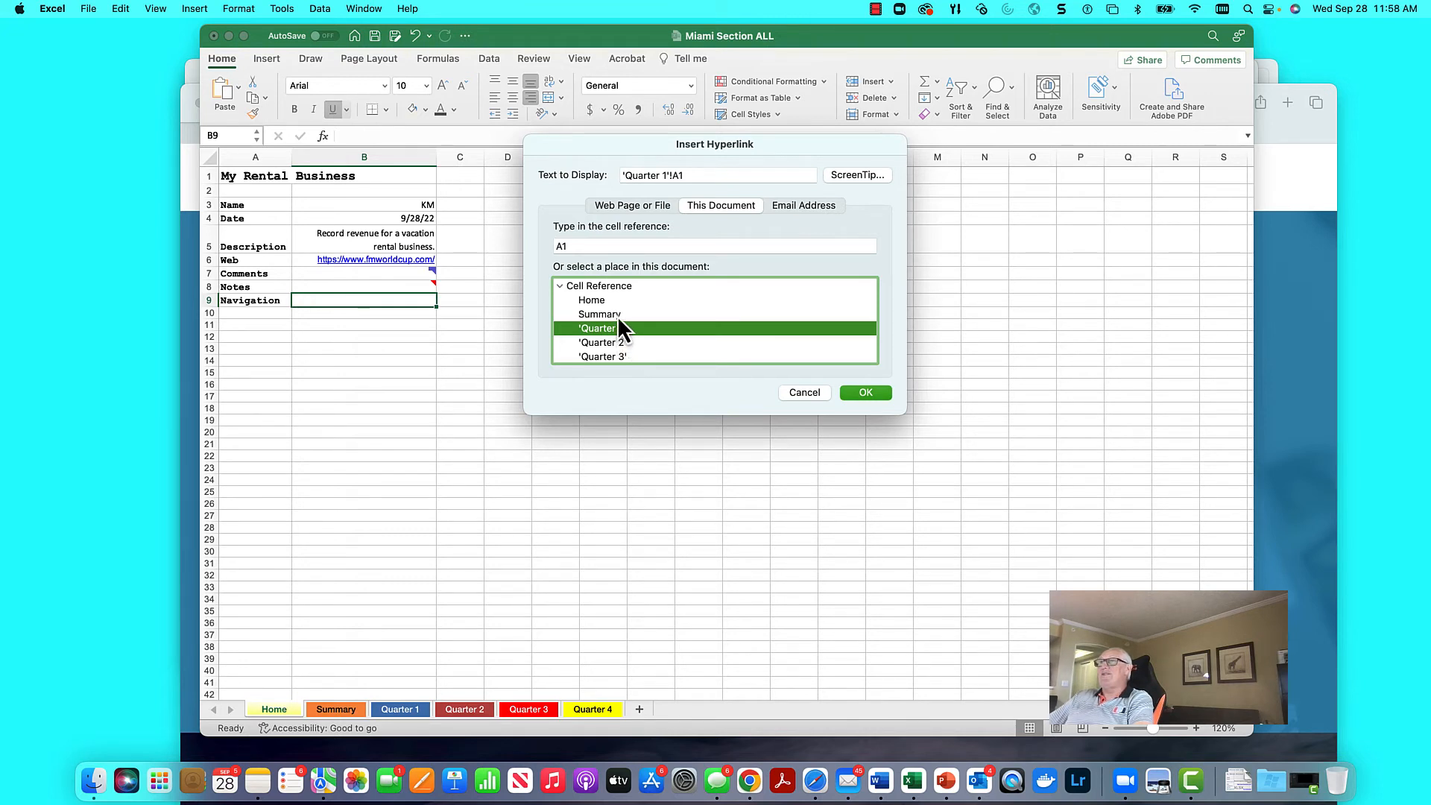
pyautogui.click(617, 315)
pyautogui.click(591, 246)
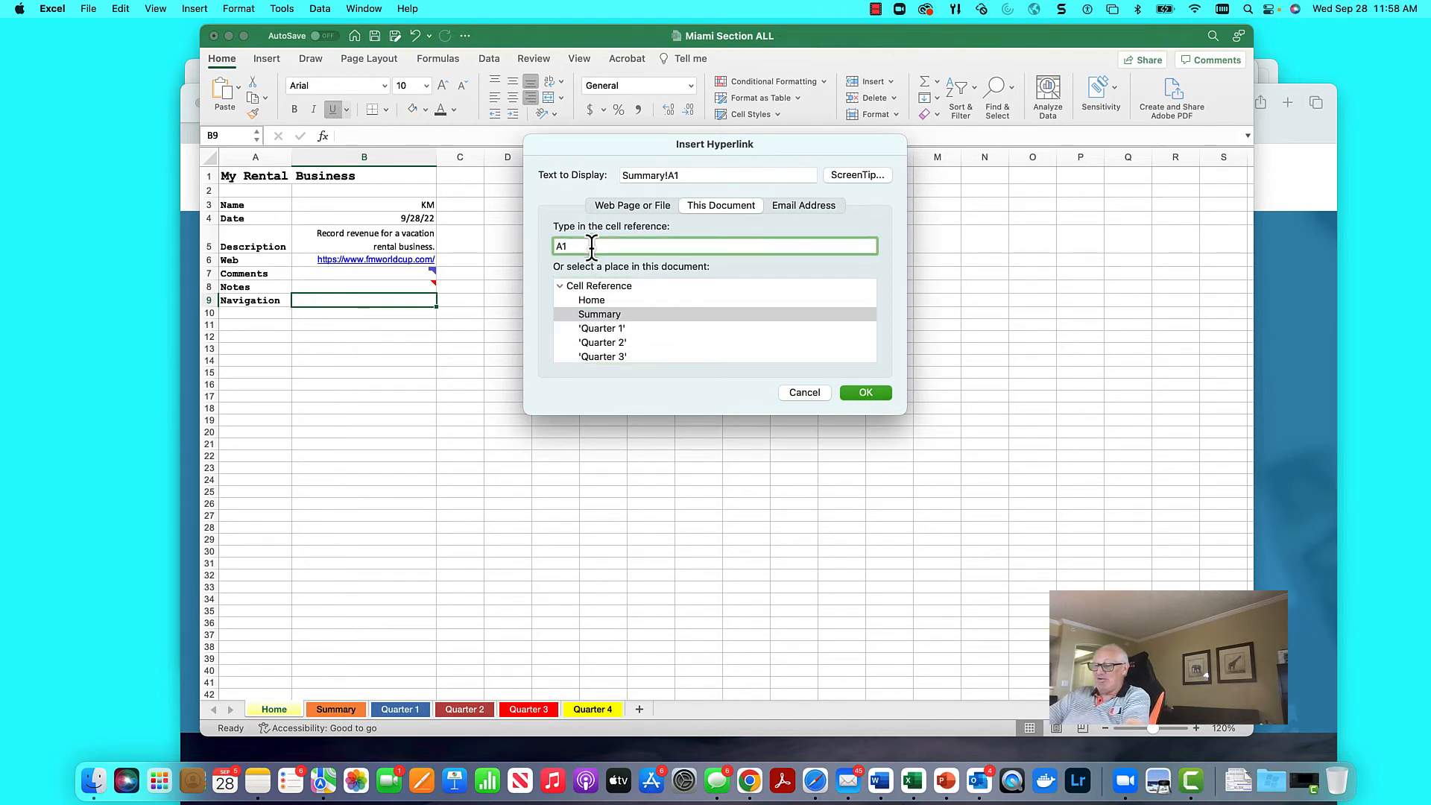
pyautogui.press('BackSpace')
pyautogui.write('2')
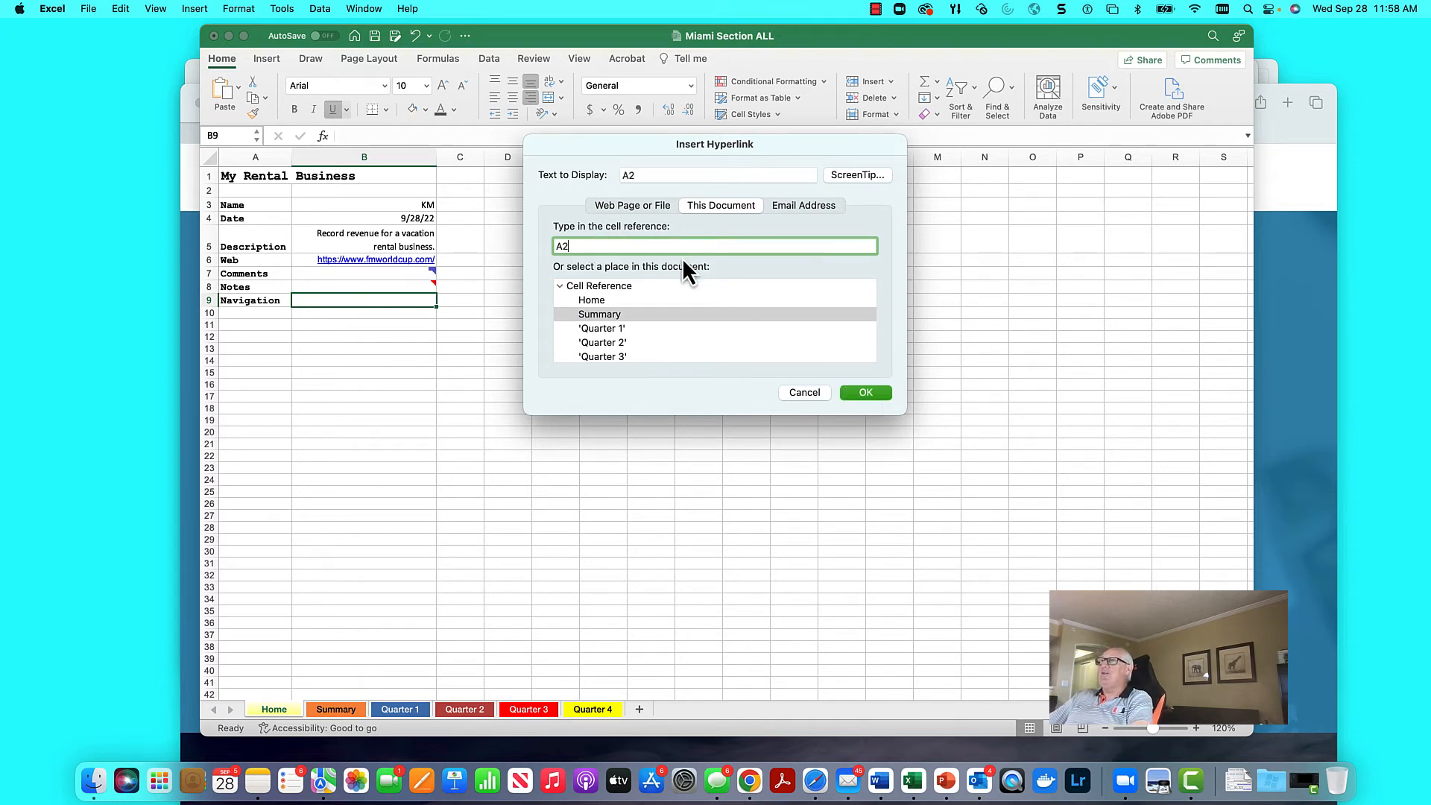
# Step: Set the hyperlink's display text to "Go to Summary Page" and insert the link
pyautogui.click(650, 175)
pyautogui.press('BackSpace')
pyautogui.press('BackSpace')
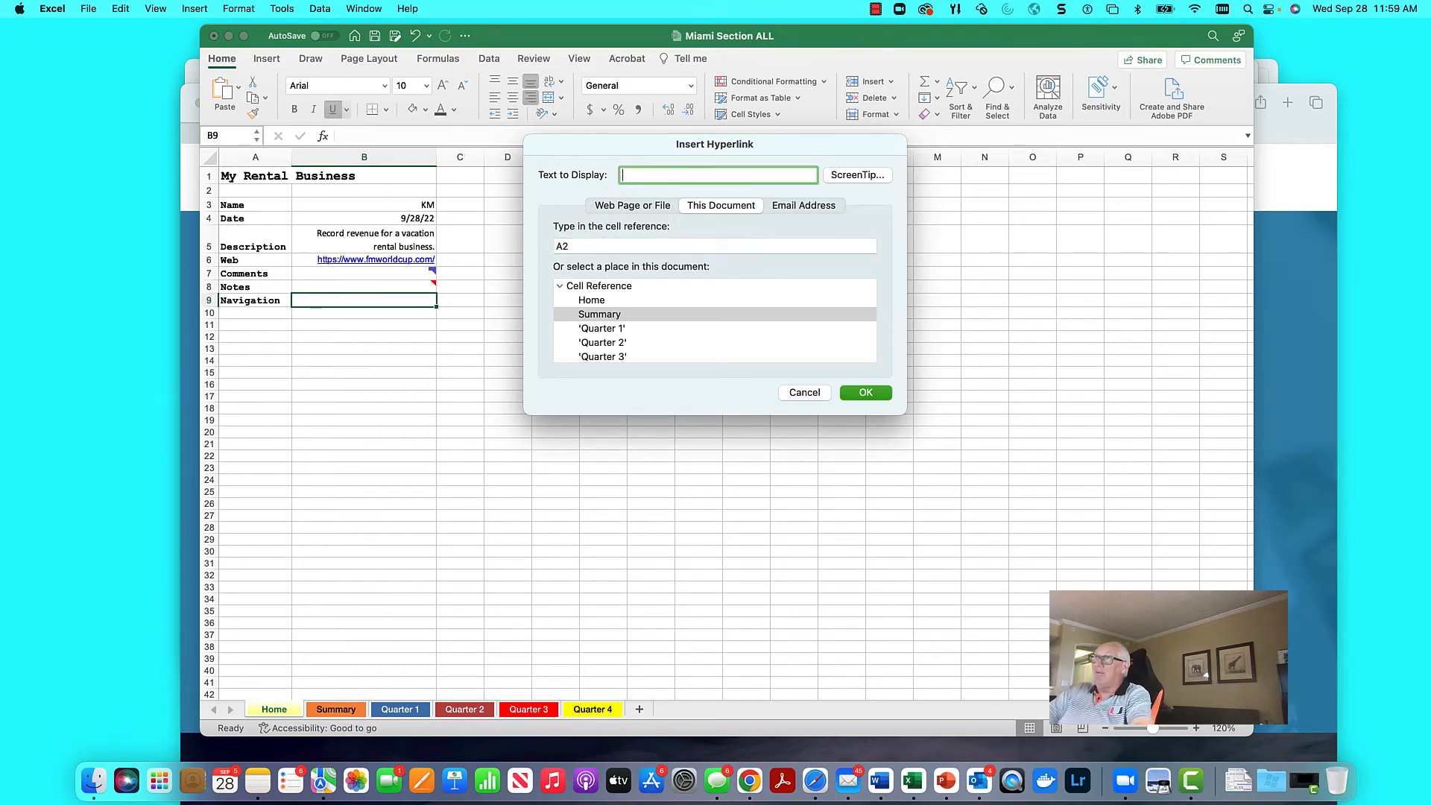
pyautogui.write('Go ')
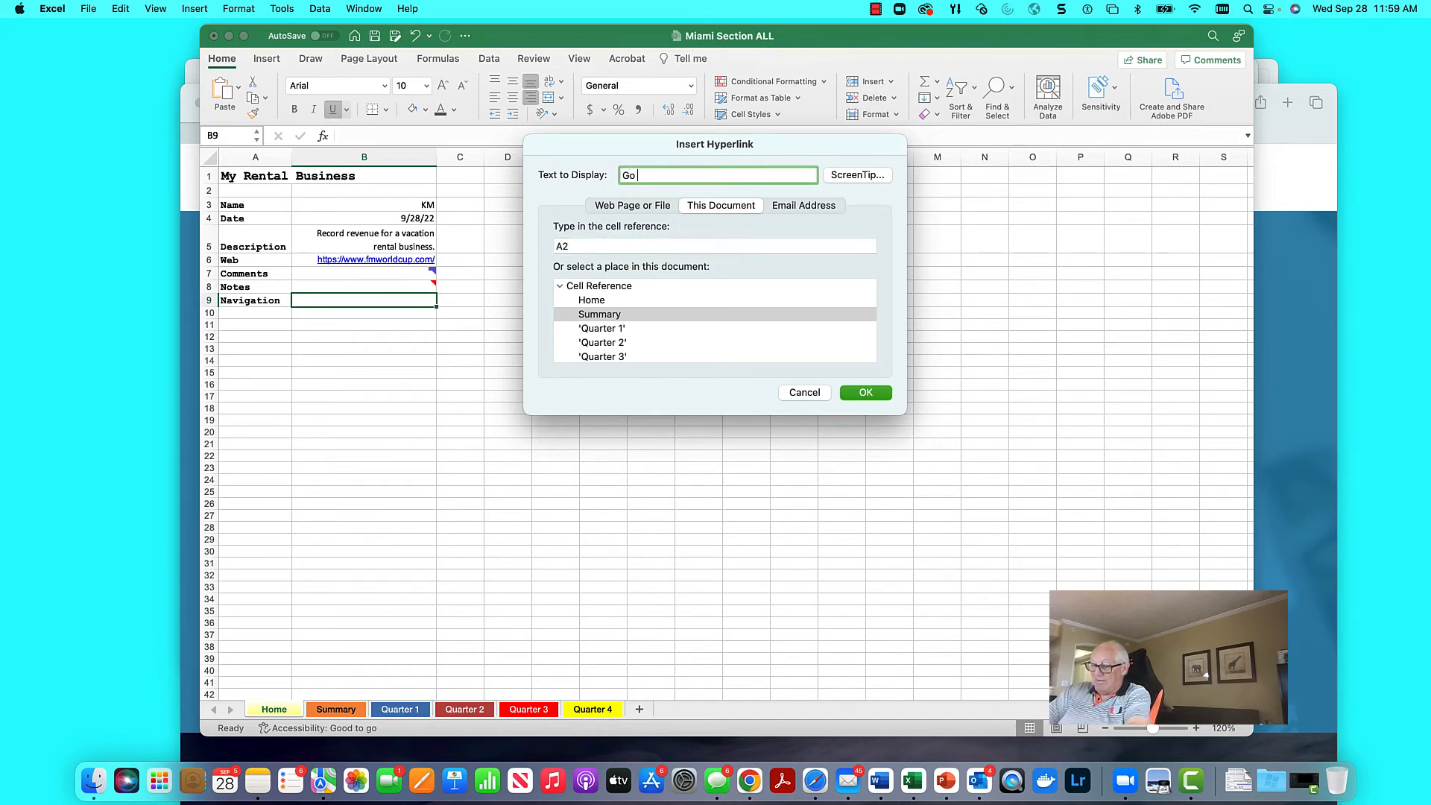
pyautogui.write('to Sum')
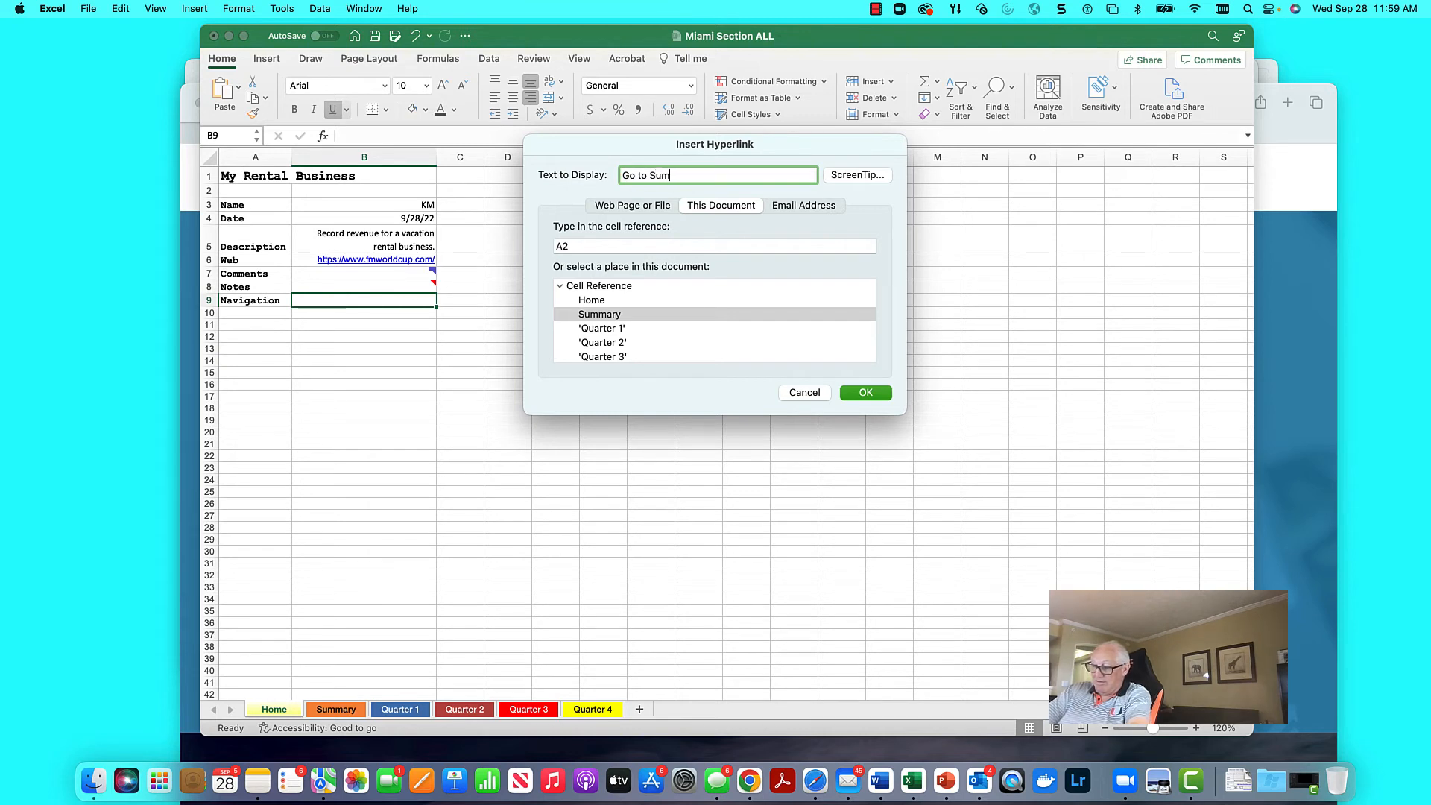
pyautogui.write('mary Page')
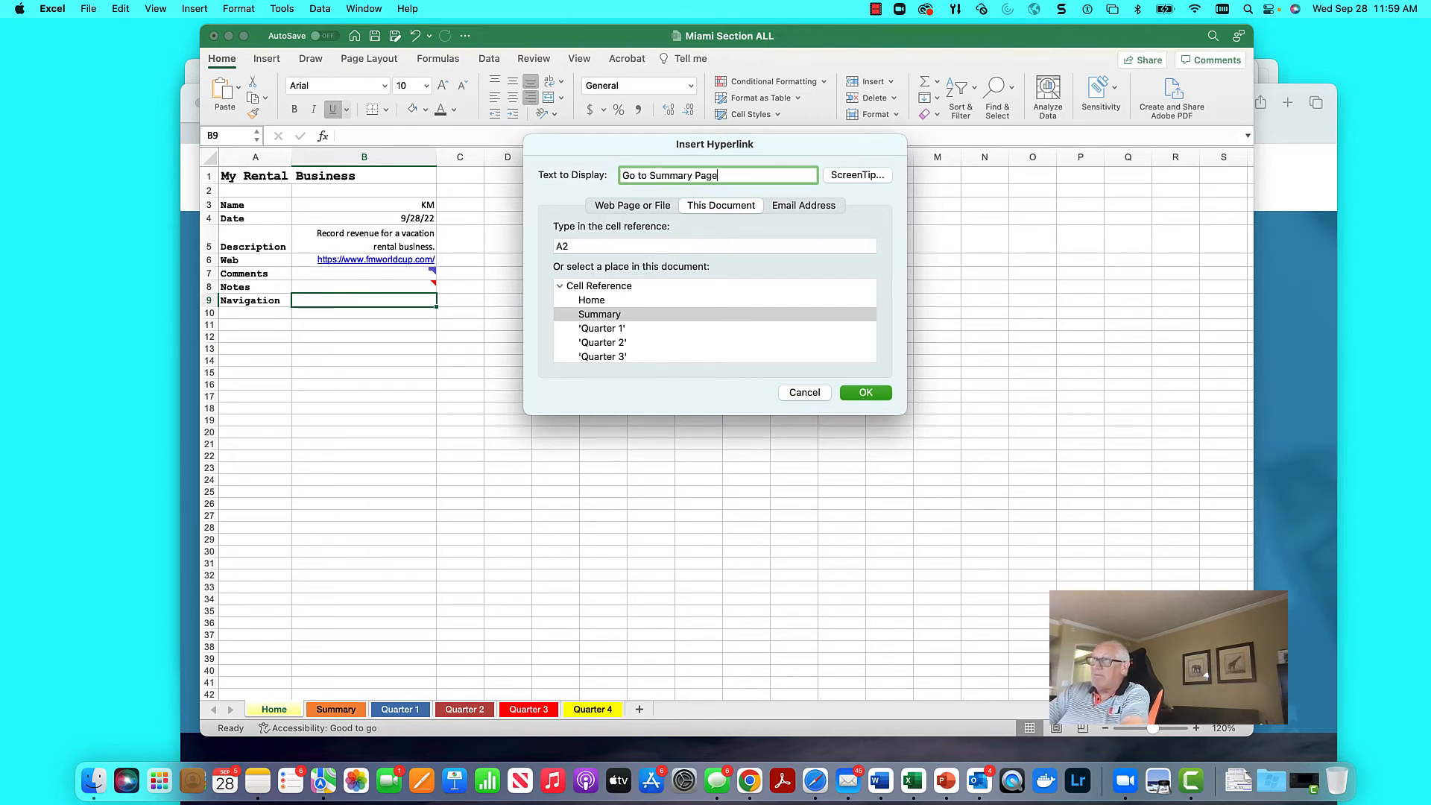
pyautogui.click(861, 392)
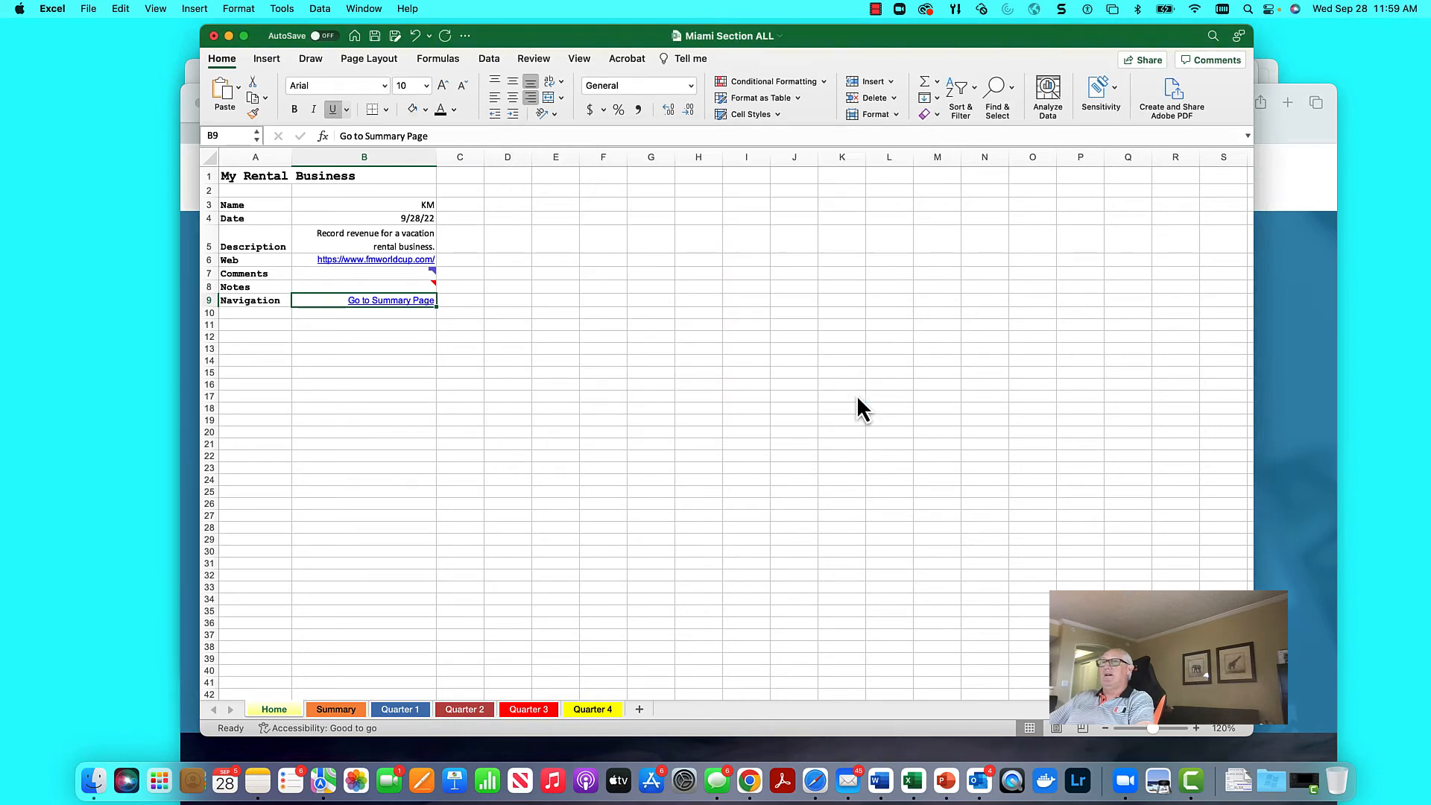
# Step: Follow the Navigation link to the Summary sheet, return to the Home sheet and view the note on B8
pyautogui.click(511, 375)
pyautogui.click(410, 302)
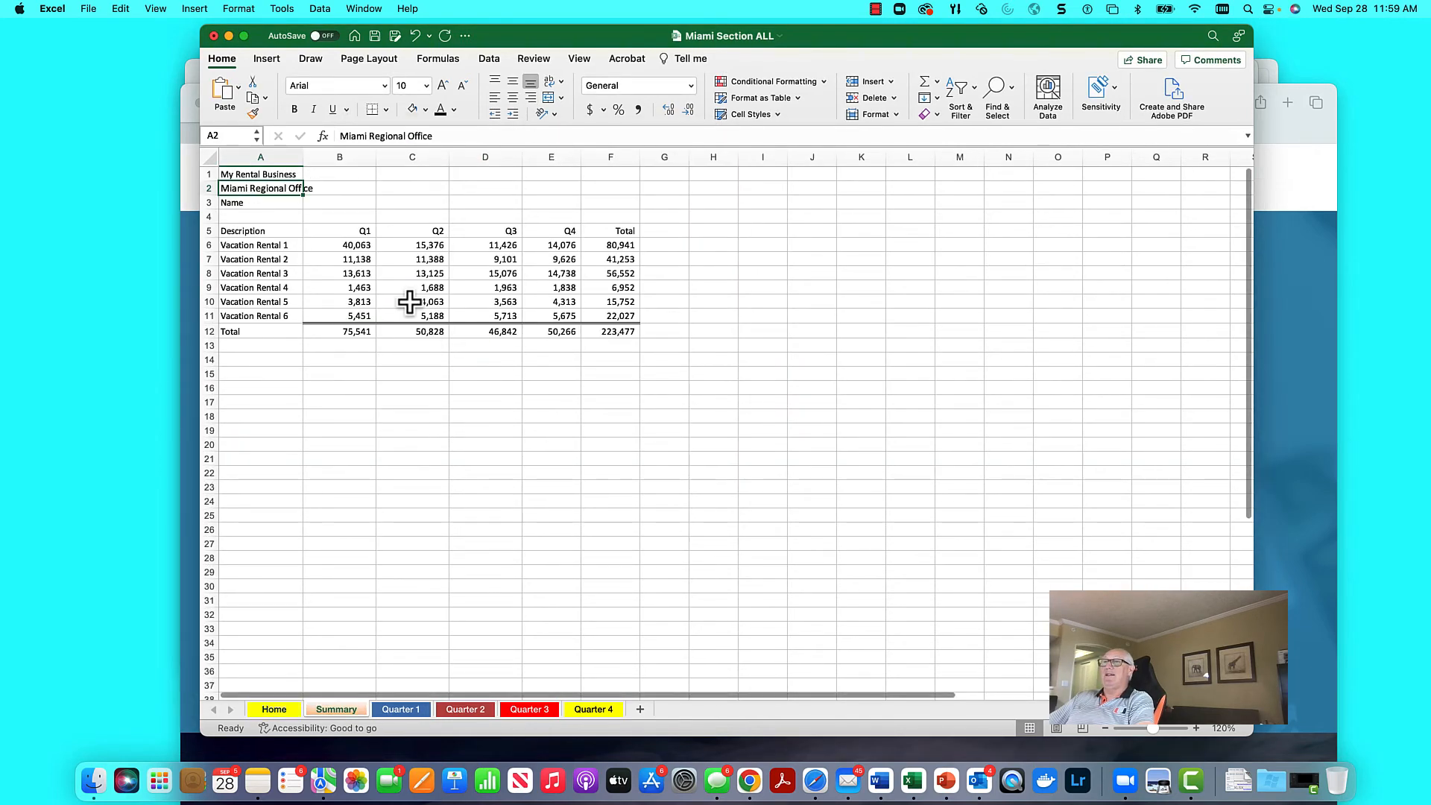
pyautogui.click(264, 711)
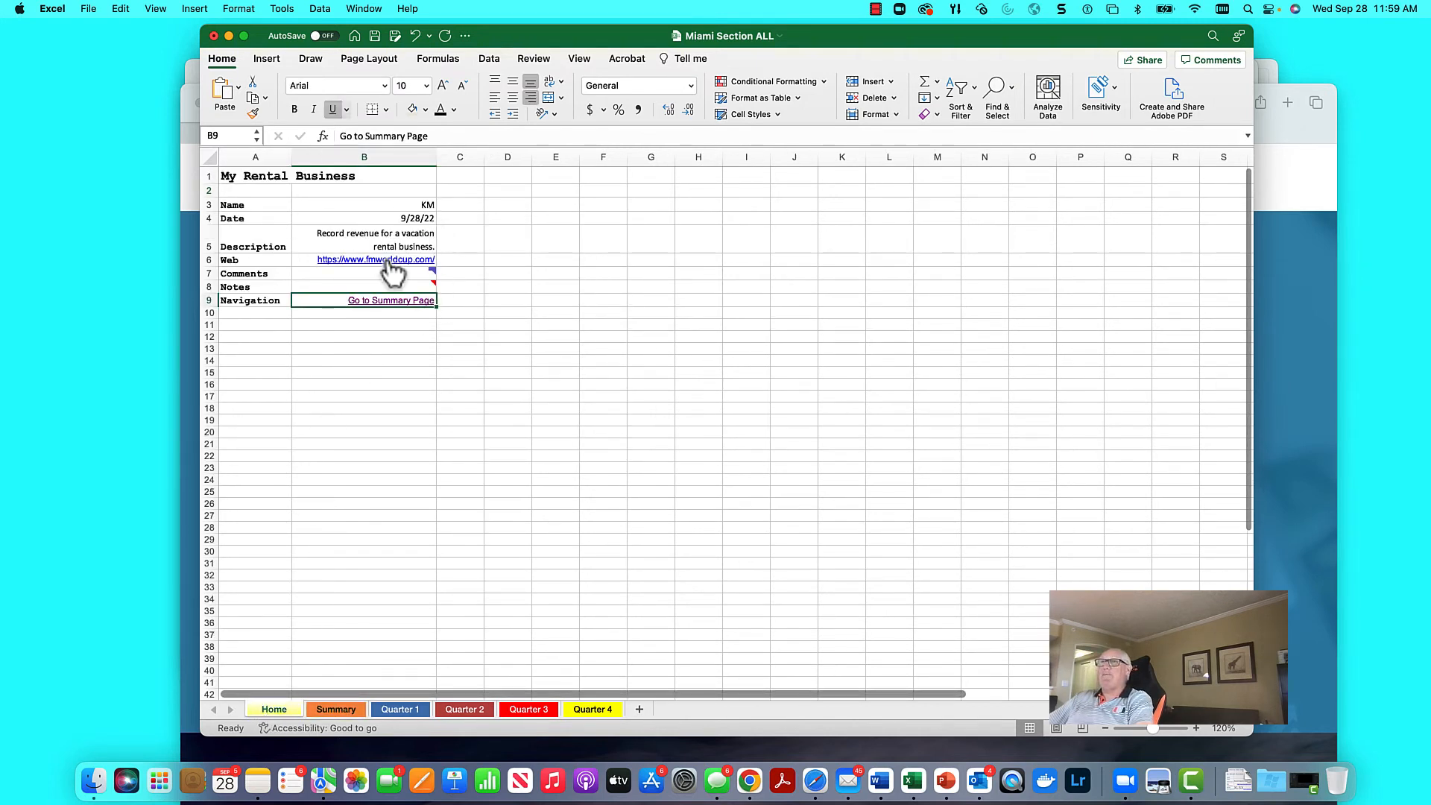
pyautogui.moveTo(397, 277)
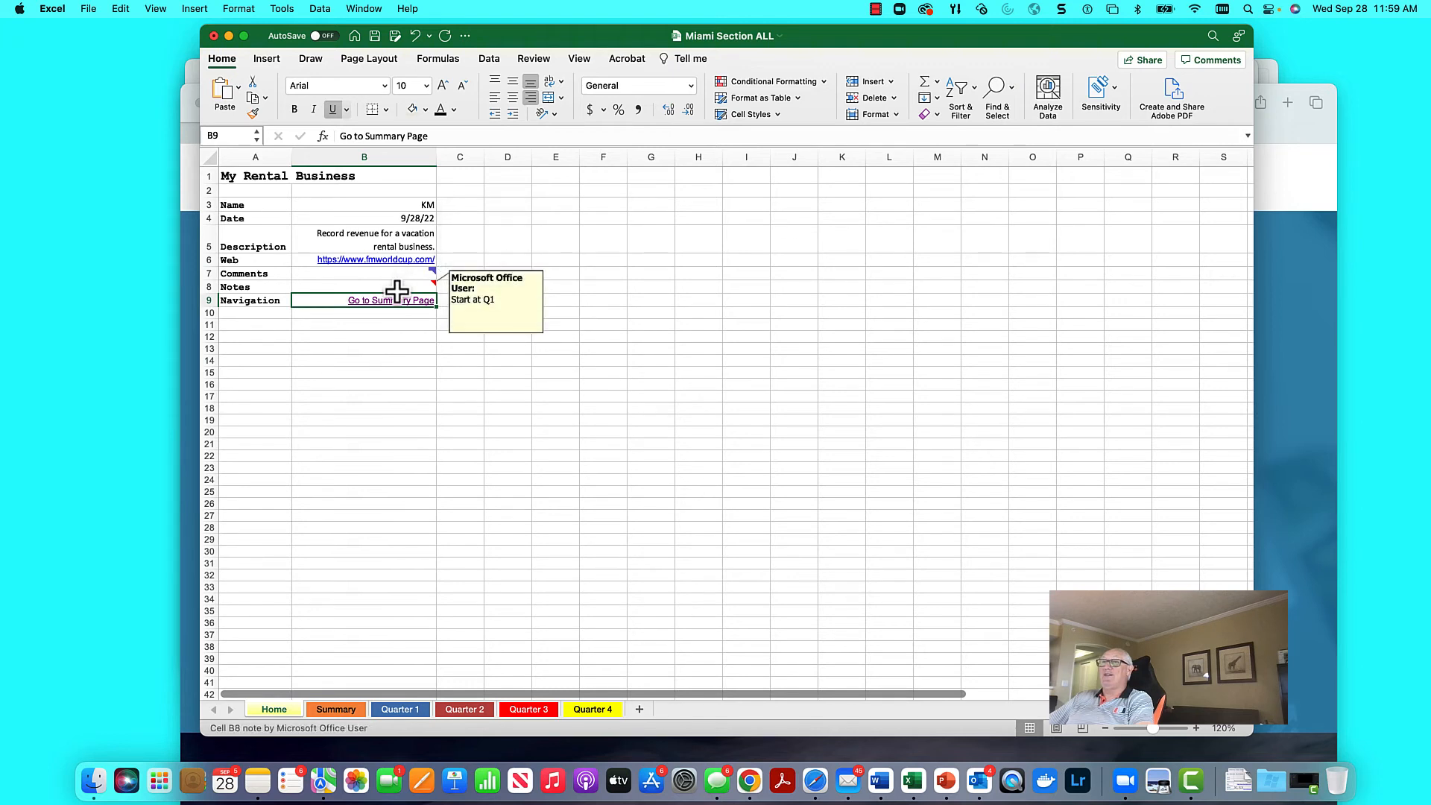
# Step: Review the Summary sheet and each of the Quarter 1 to Quarter 4 sheets in turn
pyautogui.click(350, 708)
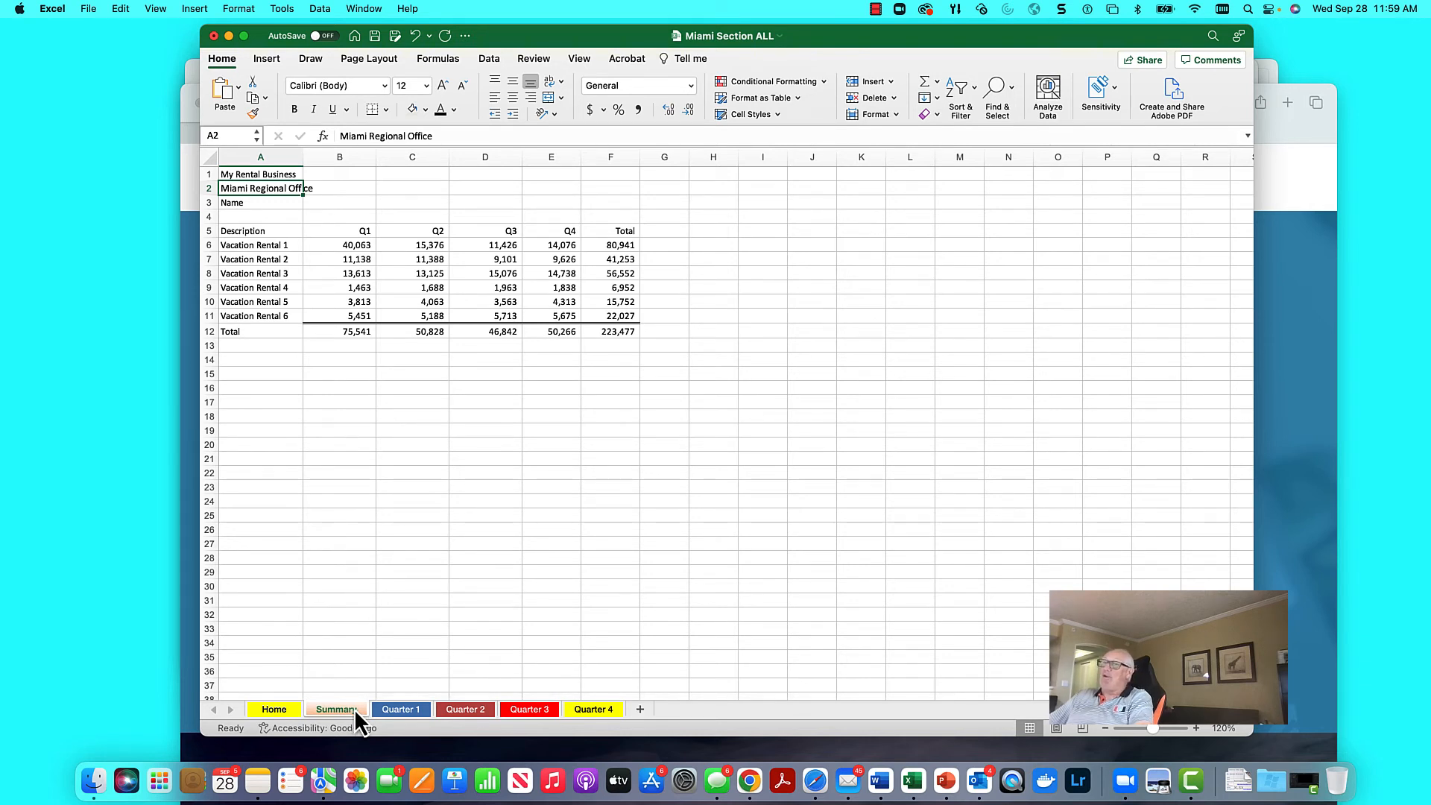
pyautogui.click(410, 709)
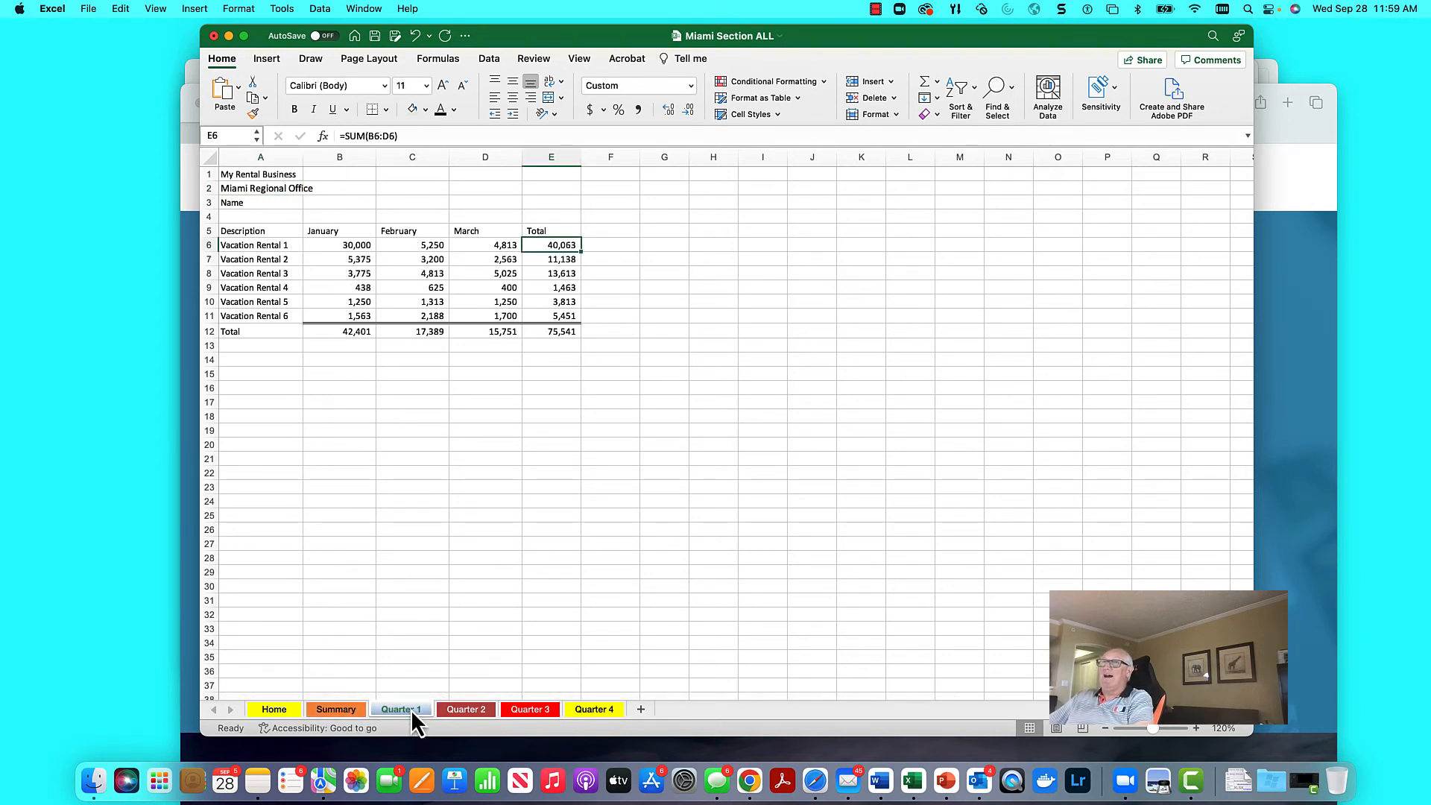
pyautogui.click(462, 708)
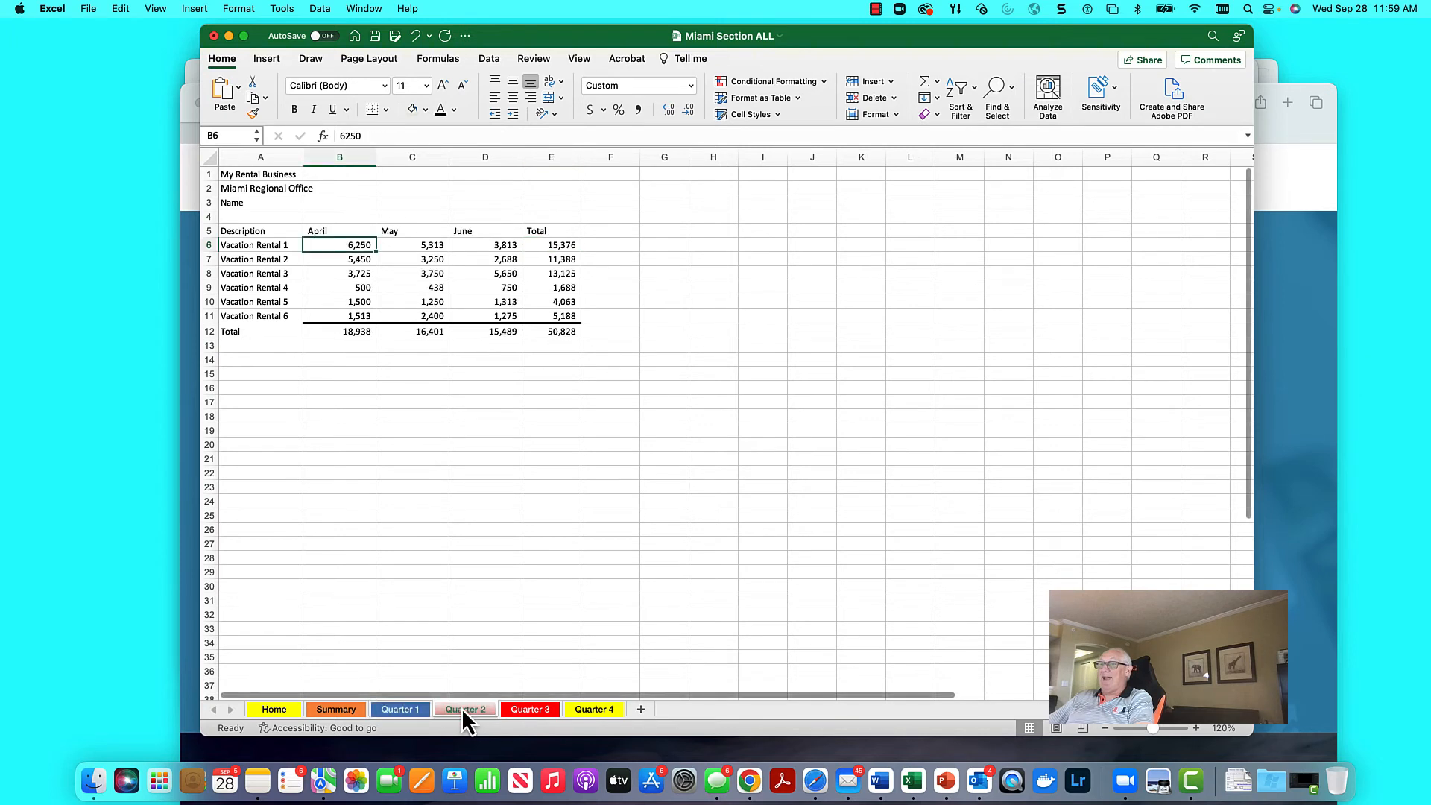
pyautogui.click(533, 712)
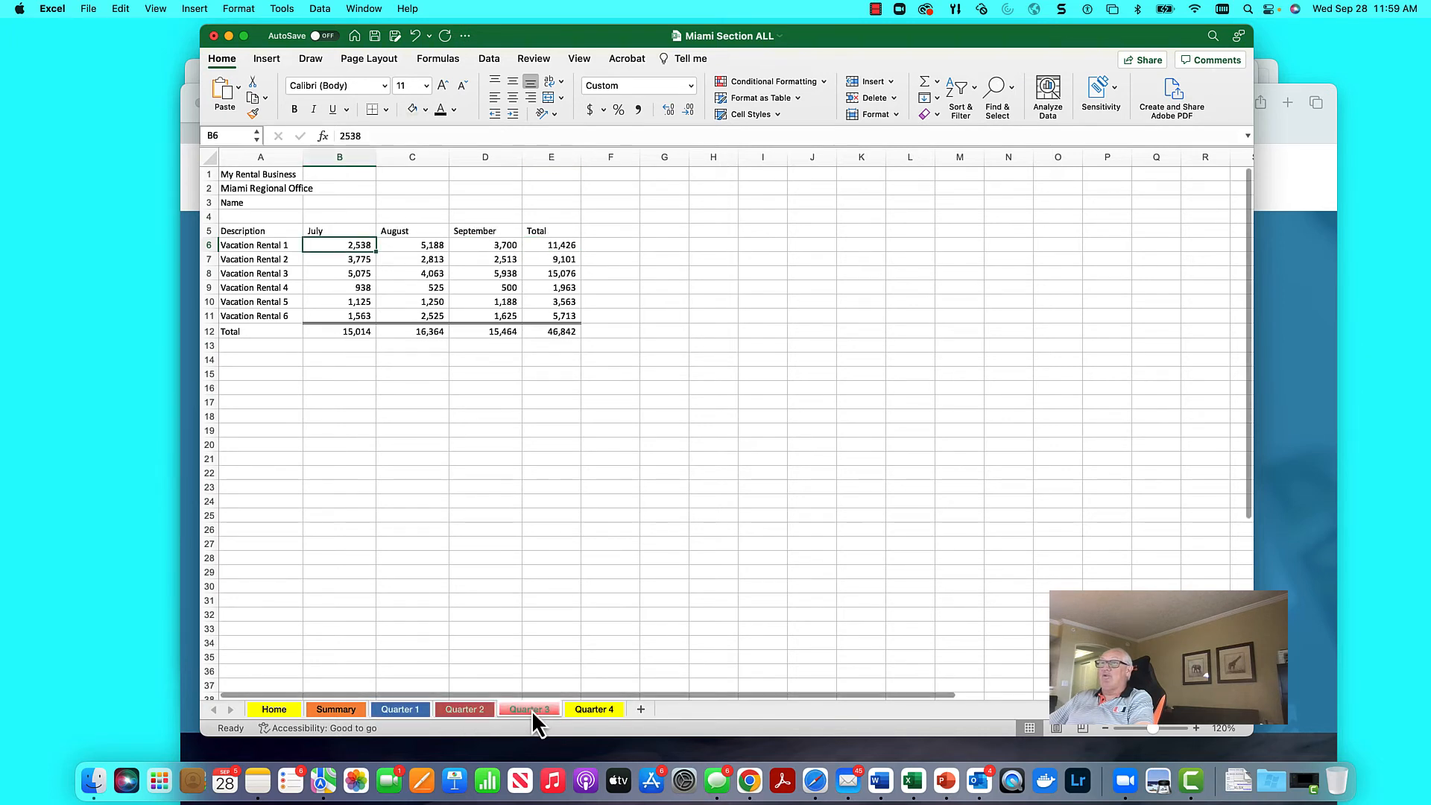
pyautogui.click(586, 710)
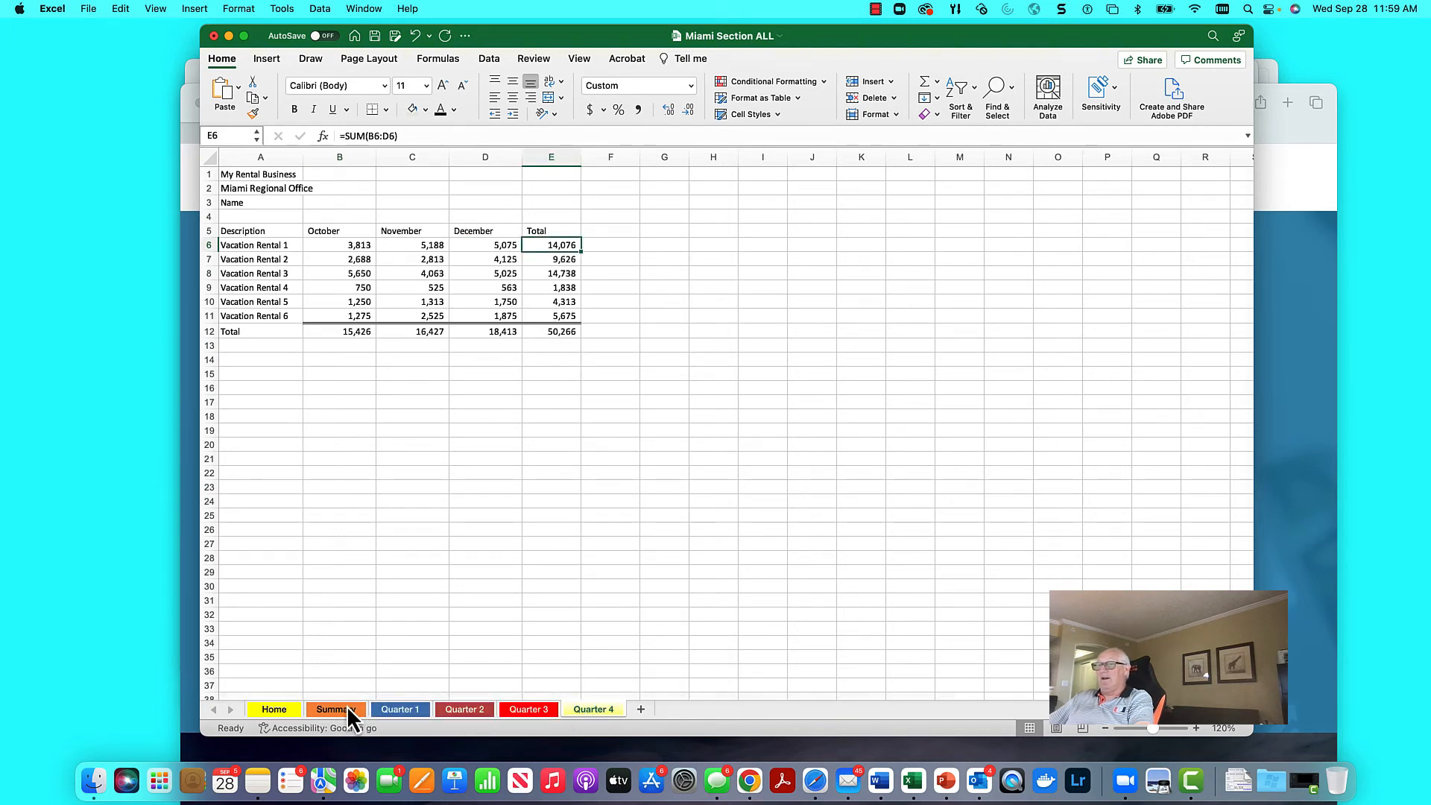
# Step: On the Quarter 1 sheet, copy Vacation Rental 1's January value in B6 and paste it as values over B6:B11
pyautogui.click(403, 709)
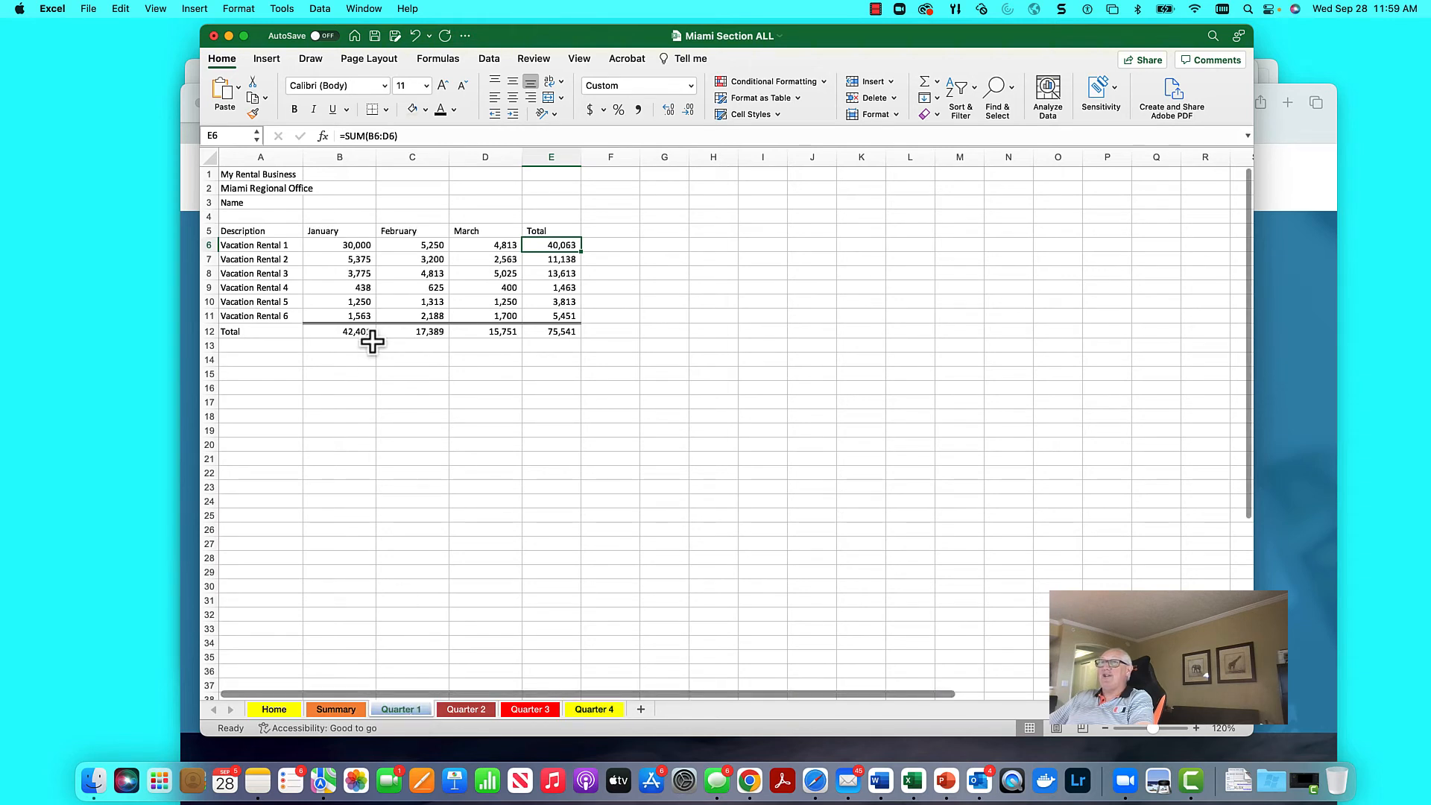
pyautogui.click(345, 246)
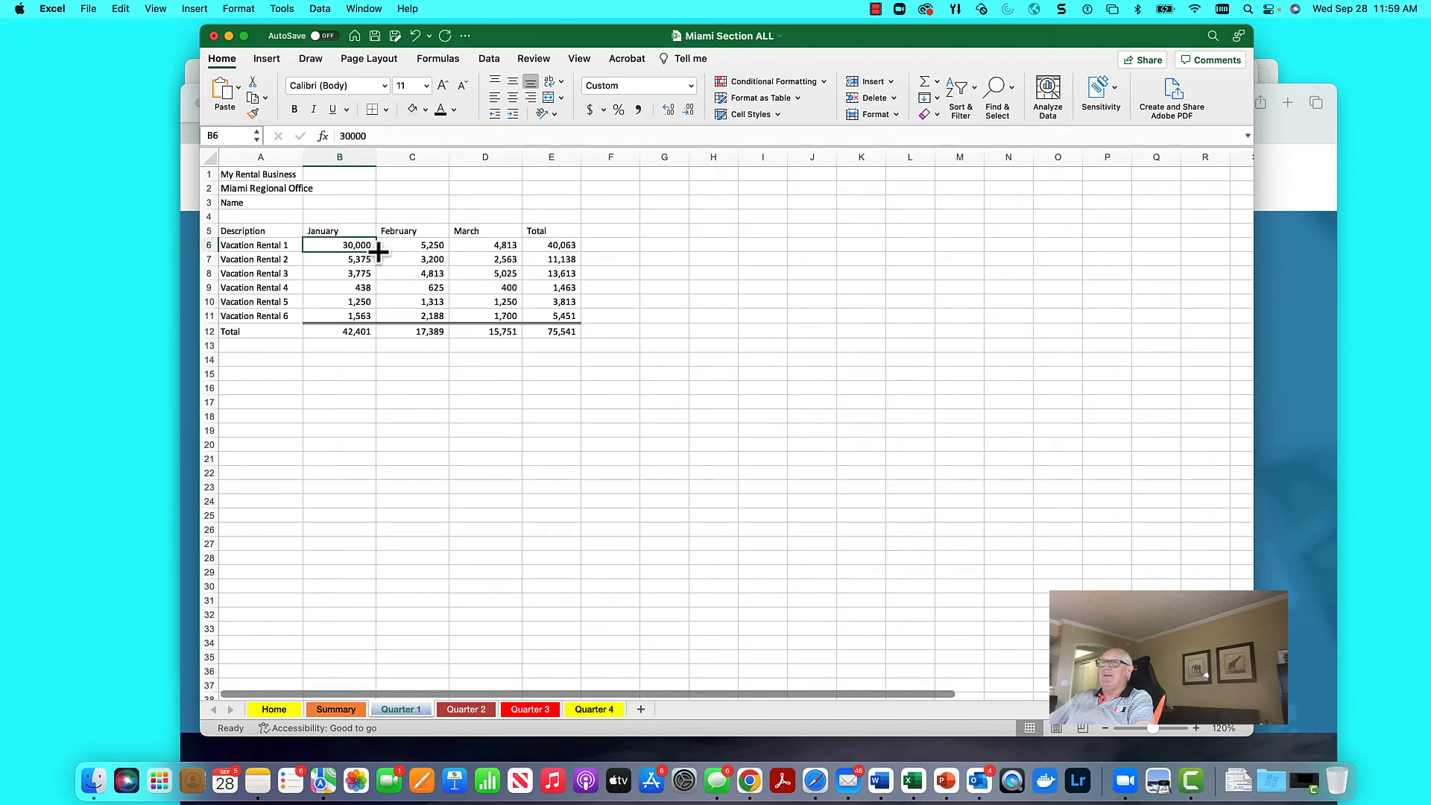
pyautogui.moveTo(376, 251)
pyautogui.mouseDown()
pyautogui.moveTo(375, 315)
pyautogui.moveTo(377, 255)
pyautogui.mouseUp()
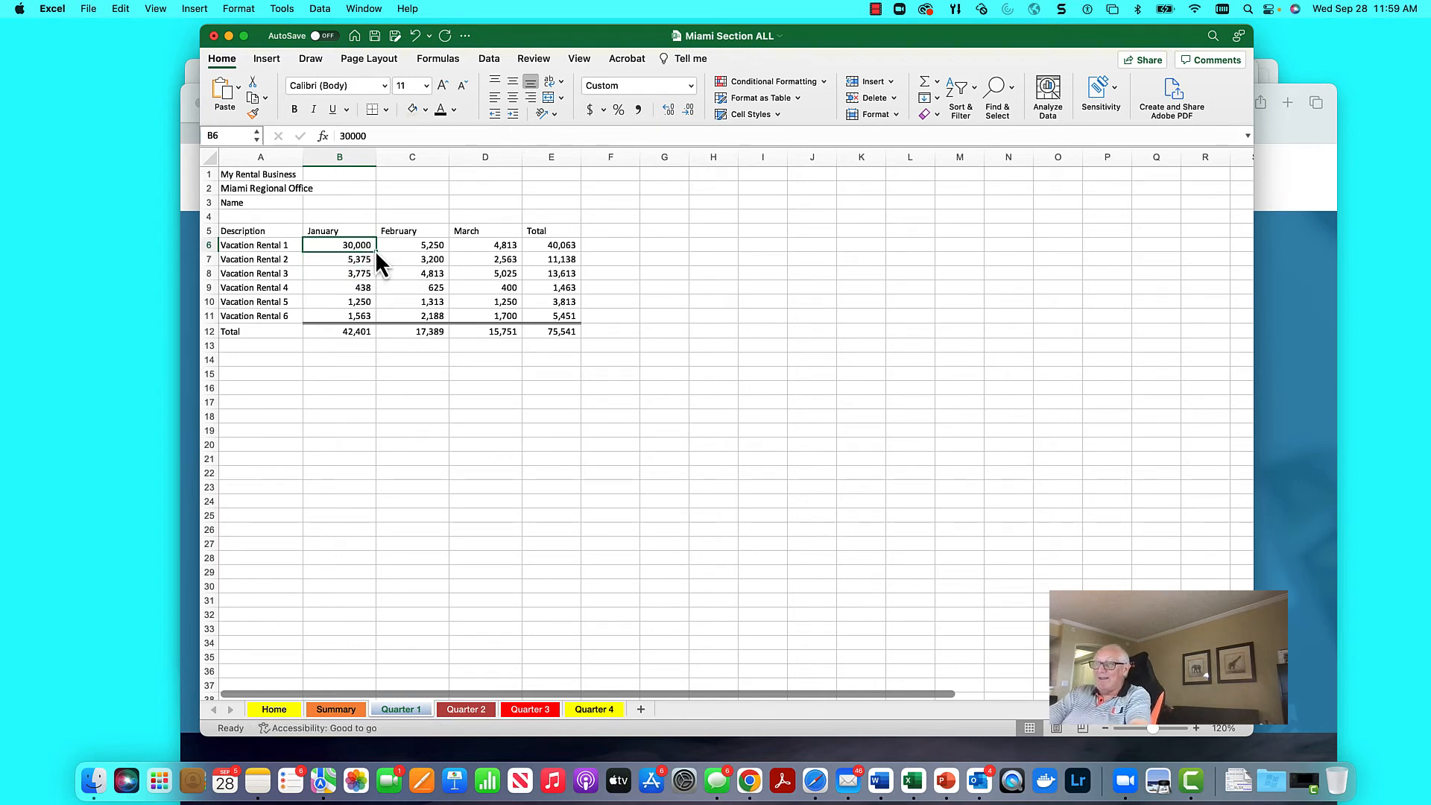
pyautogui.press('super+c')
pyautogui.hotkey('shift', 'Down')
pyautogui.hotkey('shift', 'Down')
pyautogui.hotkey('shift', 'Down')
pyautogui.hotkey('shift', 'Down')
pyautogui.hotkey('shift', 'Down')
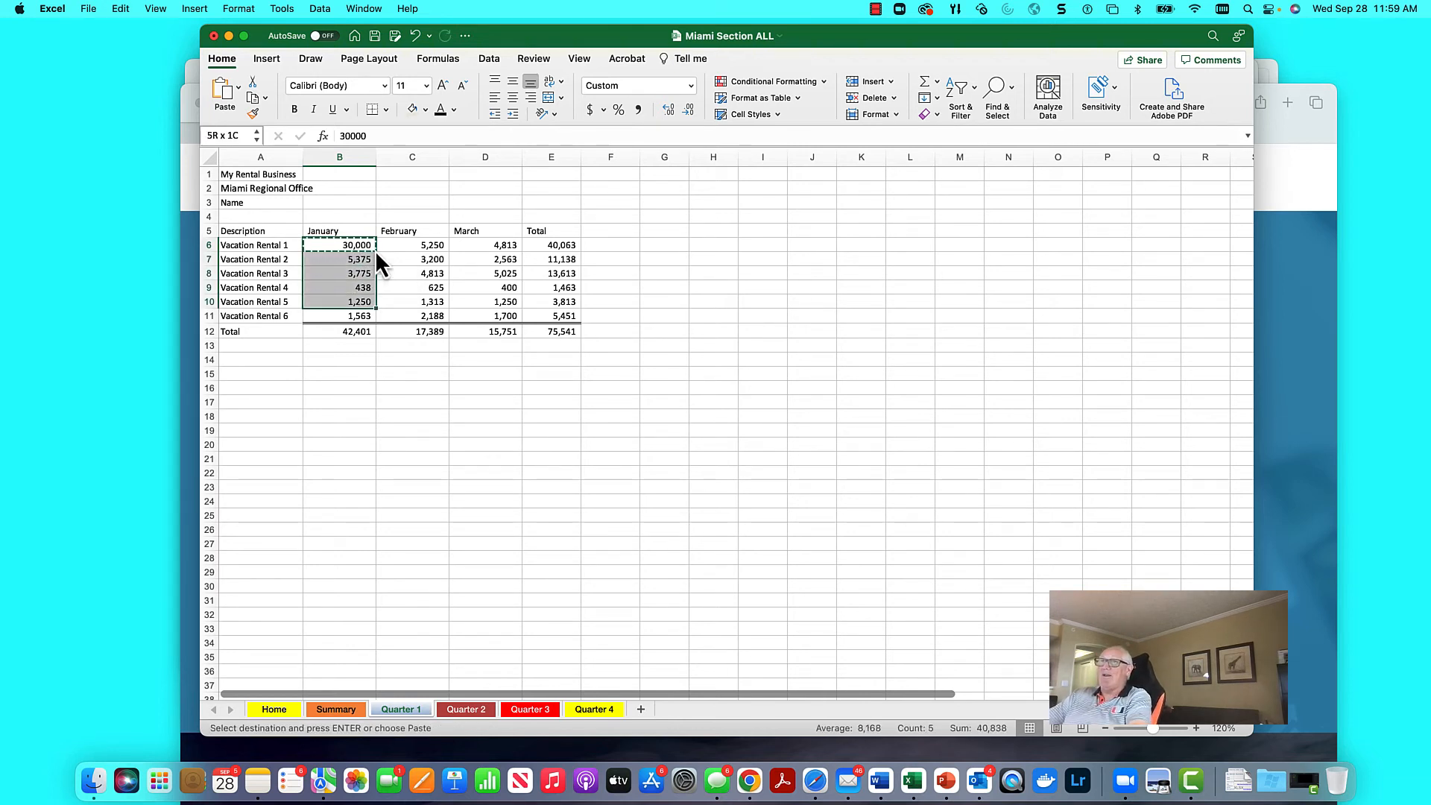
pyautogui.click(239, 90)
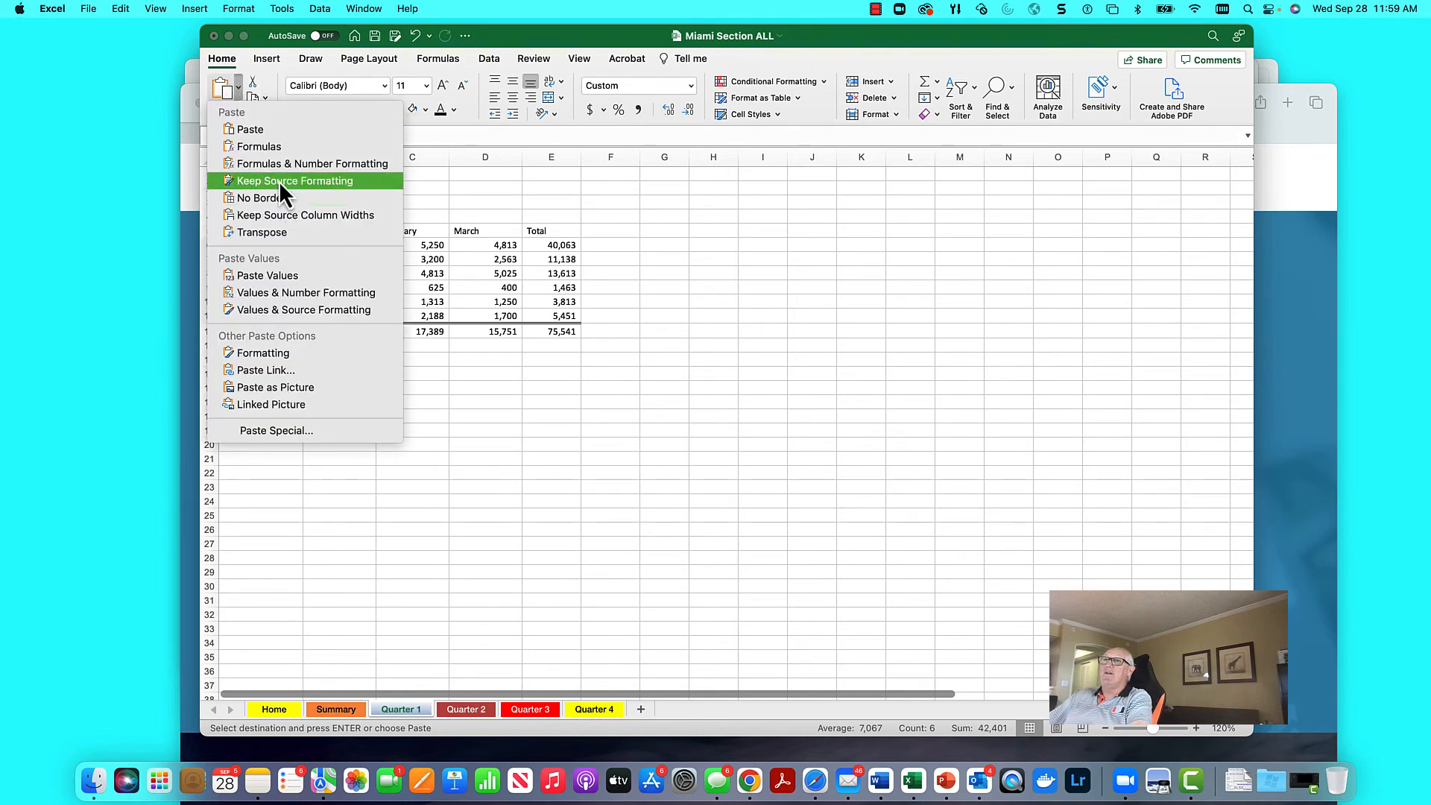
pyautogui.click(275, 280)
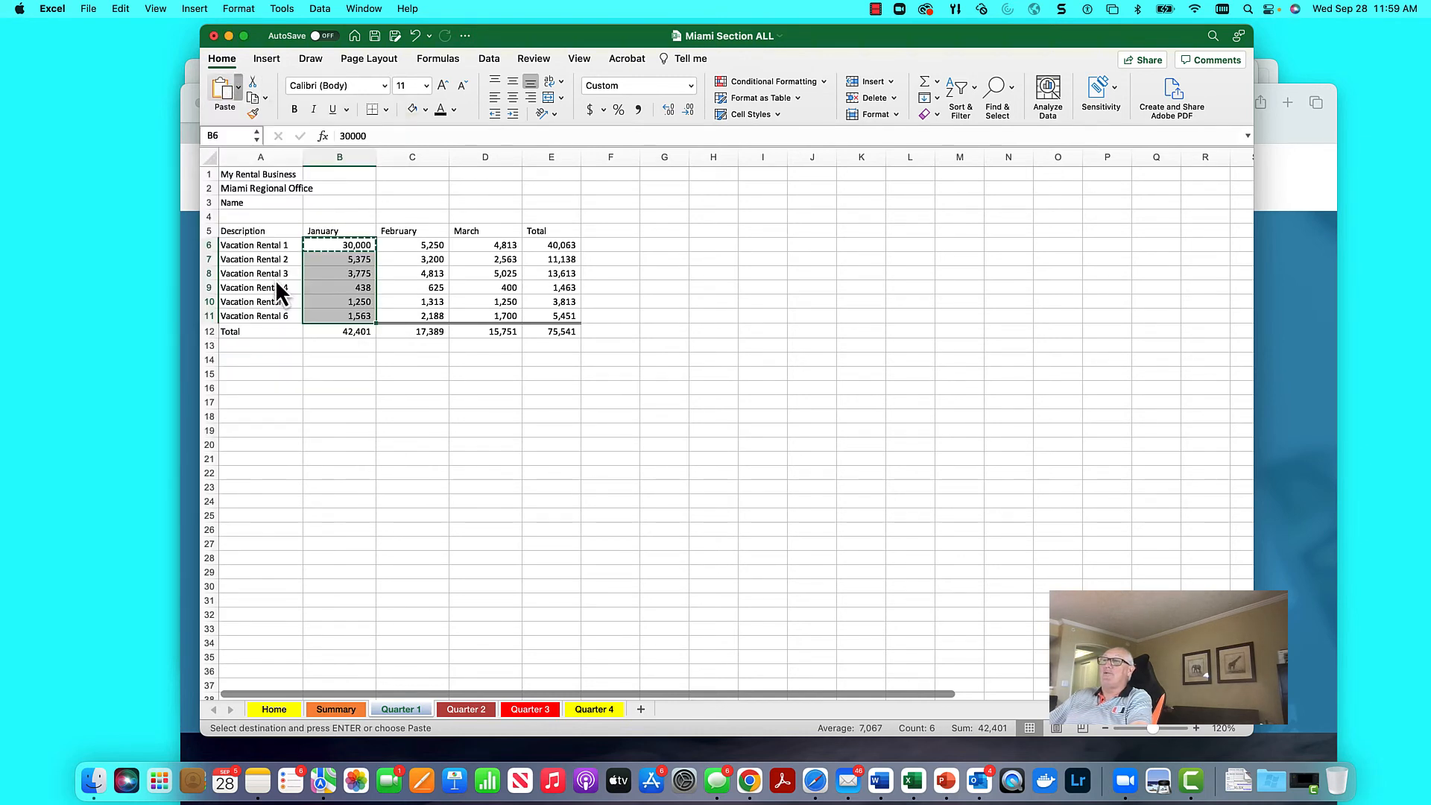
pyautogui.click(646, 273)
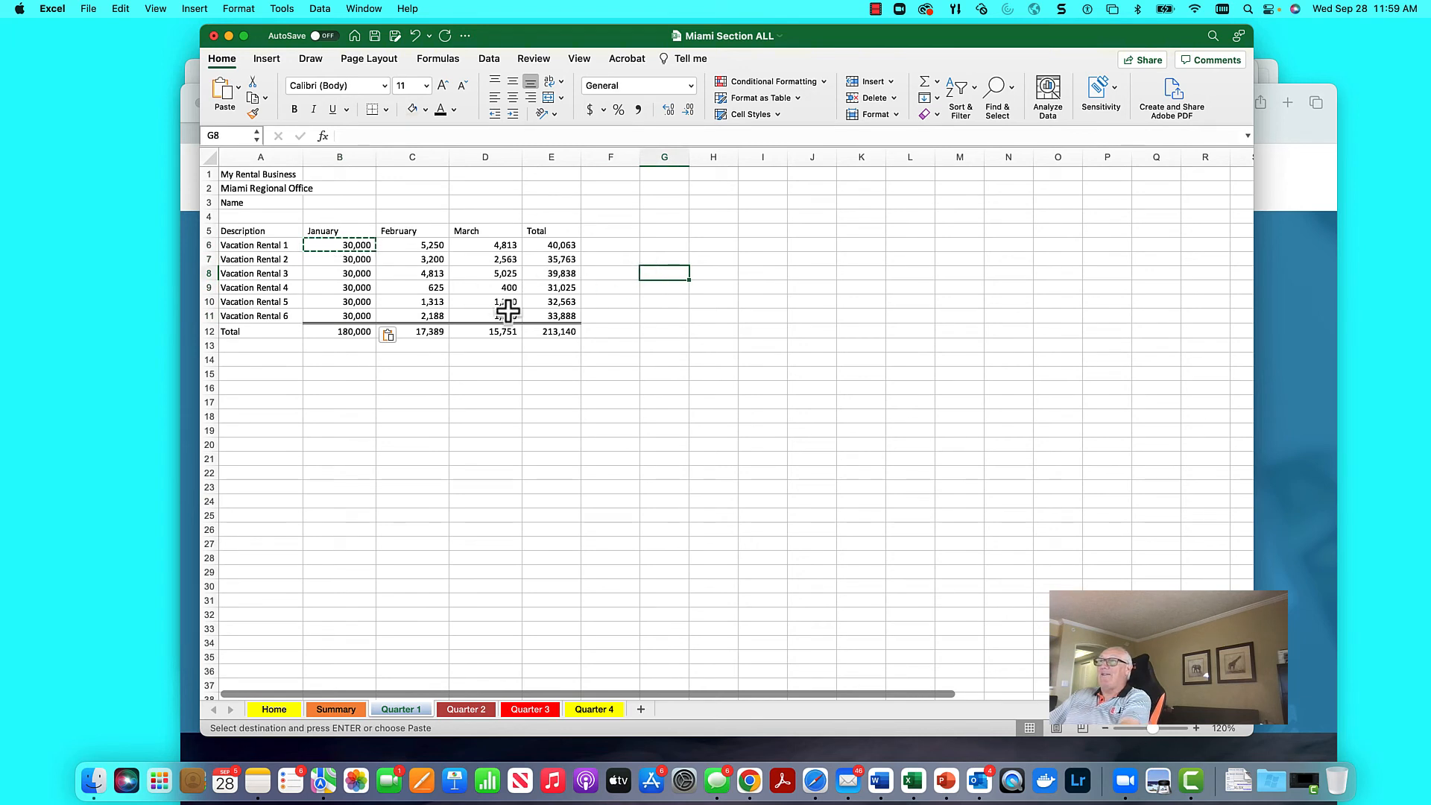
pyautogui.press('Escape')
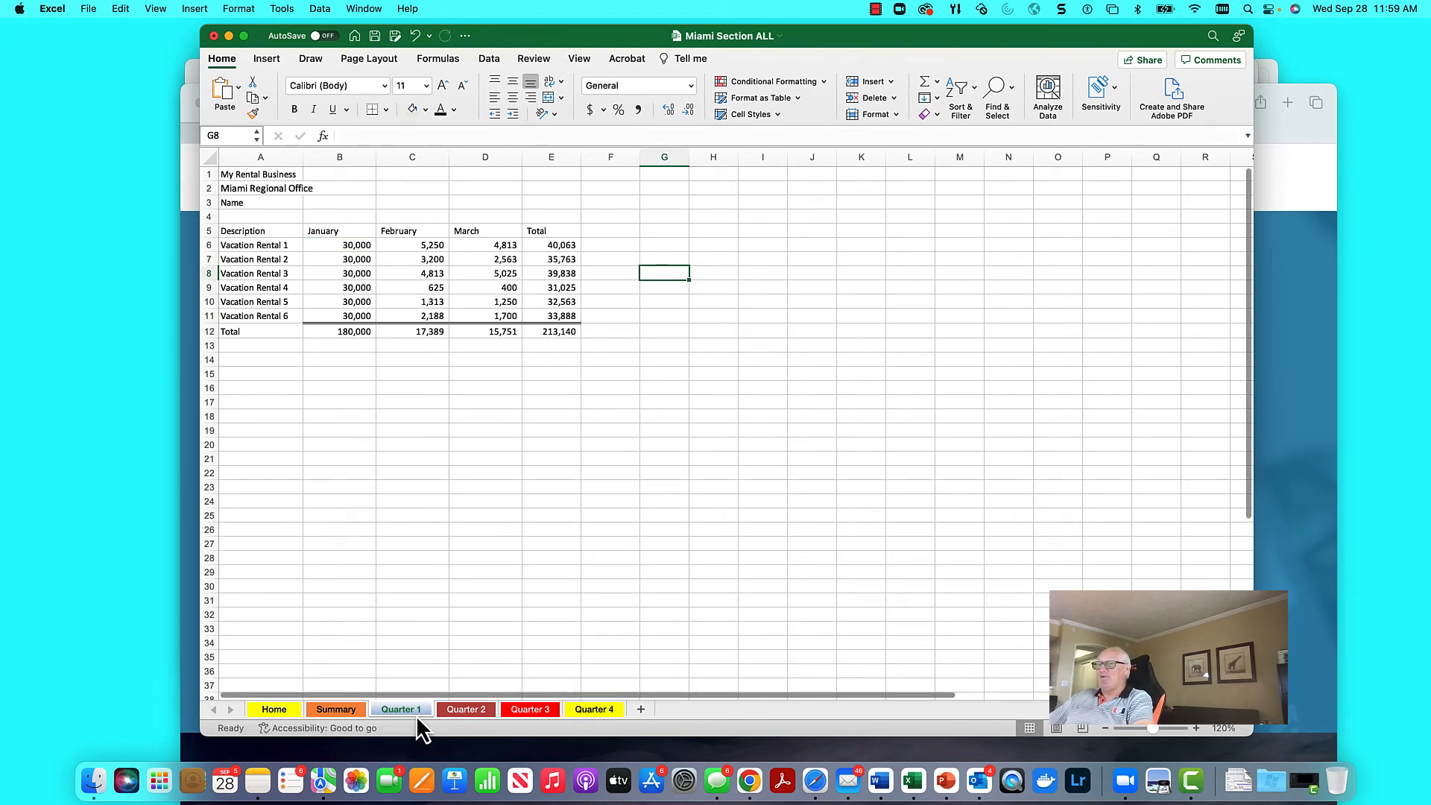
# Step: Save the workbook with the Summary sheet active and create a copy of that sheet in a new book
pyautogui.click(347, 714)
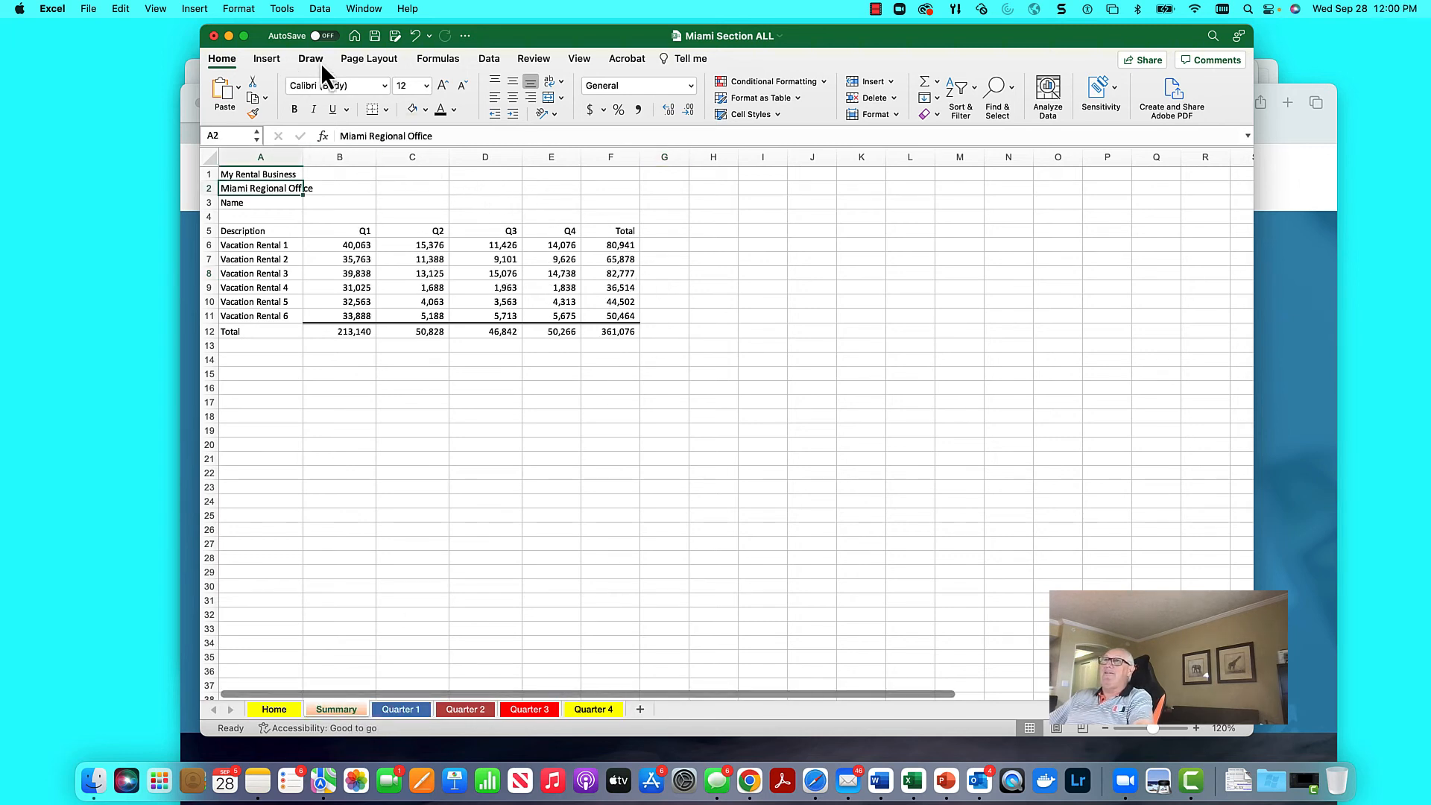
pyautogui.click(374, 35)
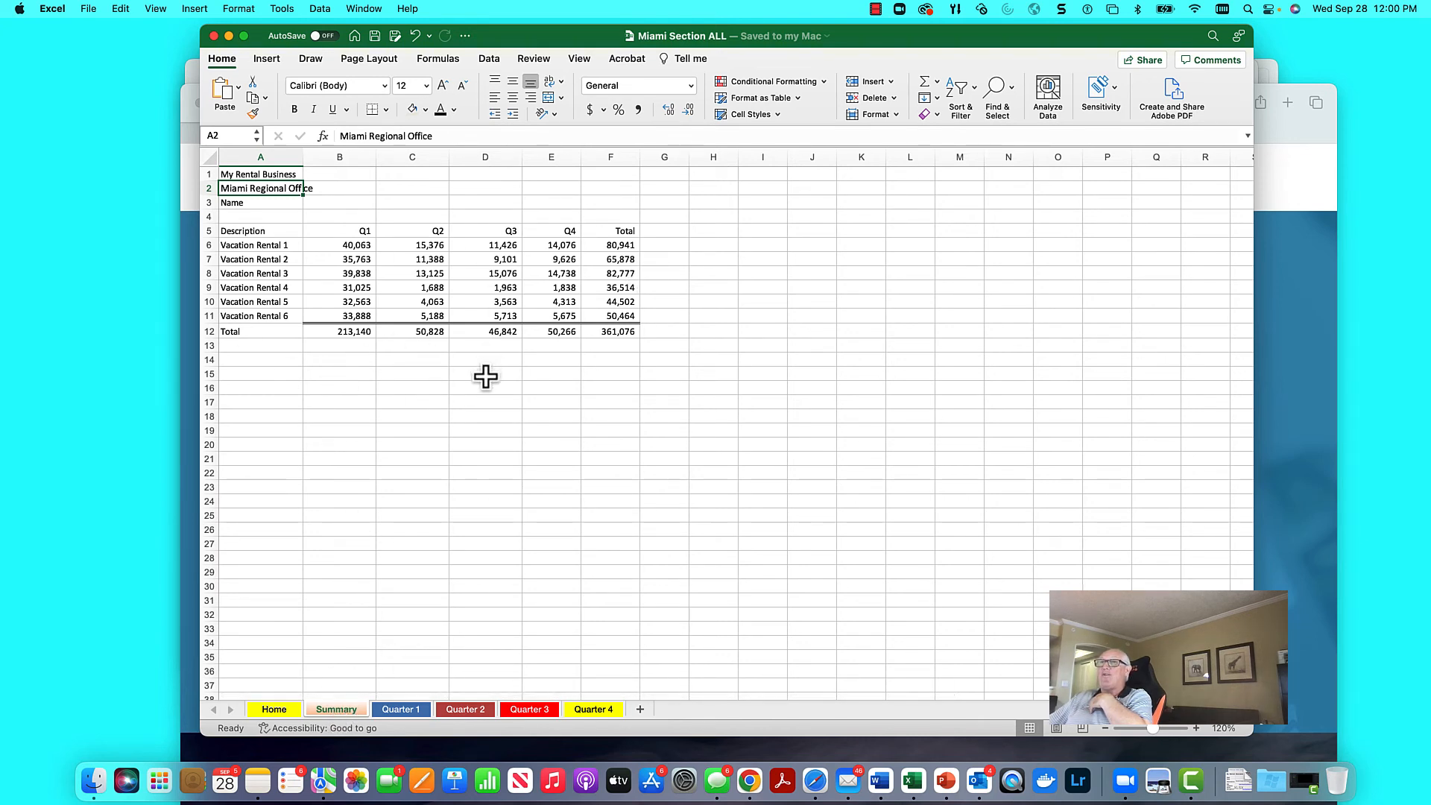
pyautogui.rightClick(347, 708)
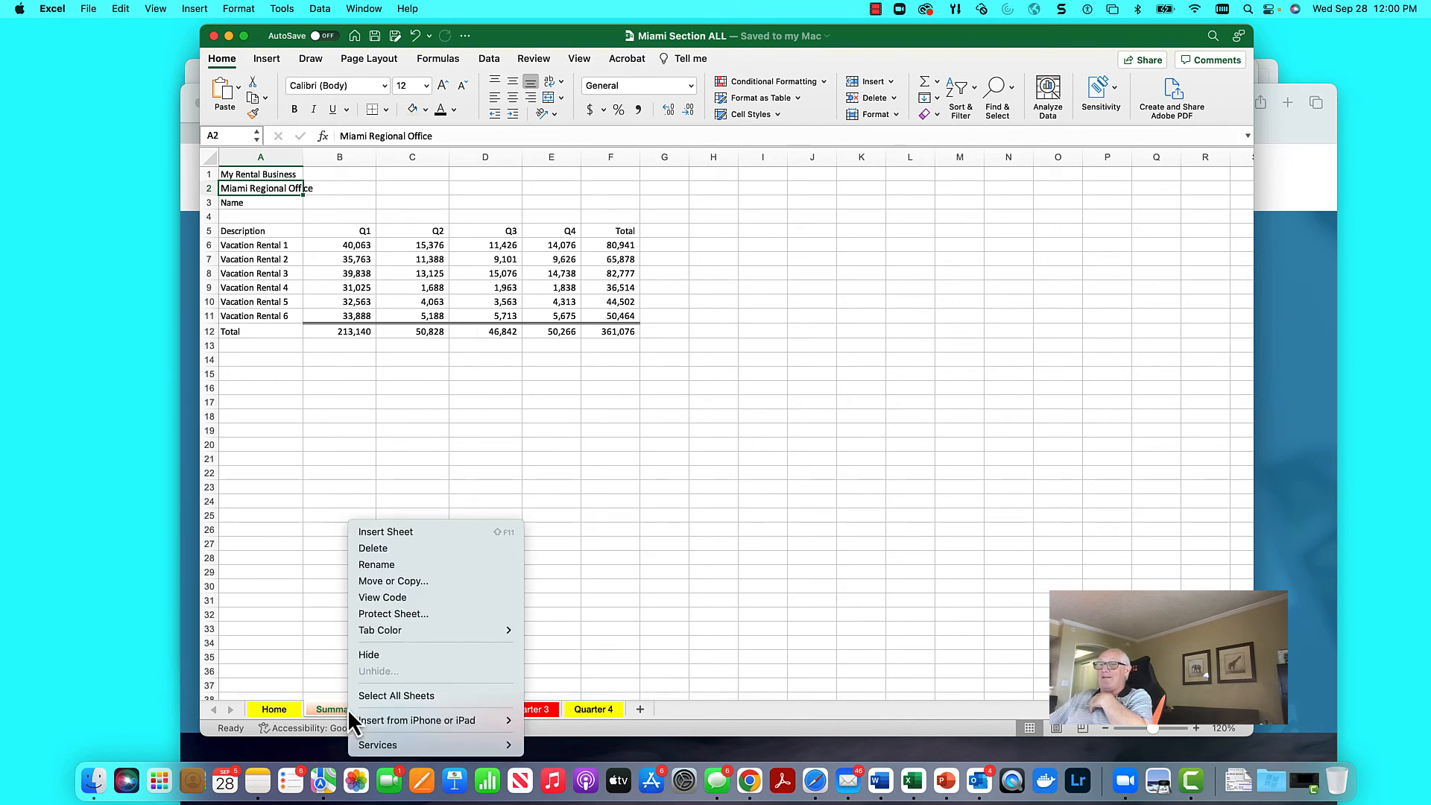
pyautogui.click(377, 583)
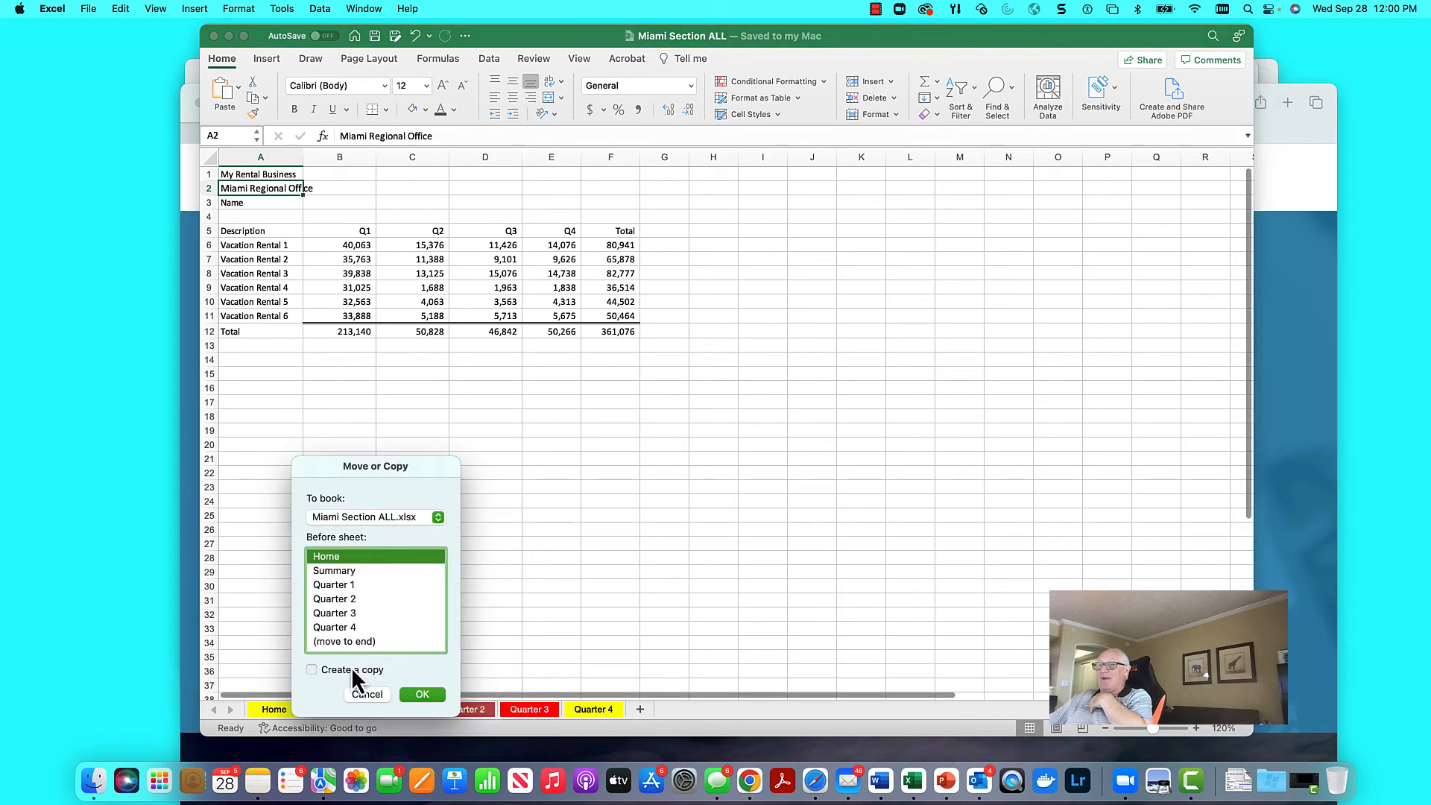
pyautogui.click(438, 516)
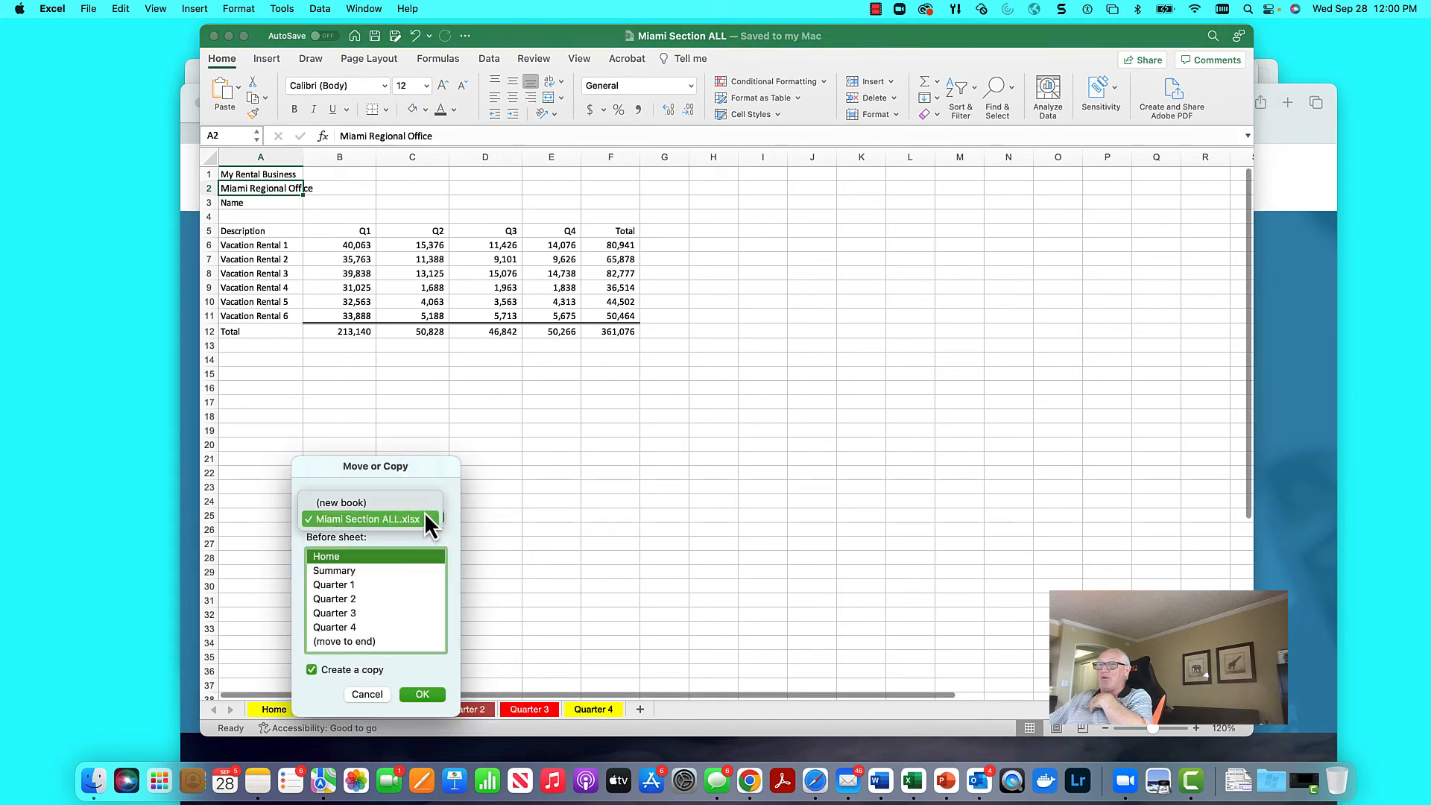
pyautogui.click(406, 497)
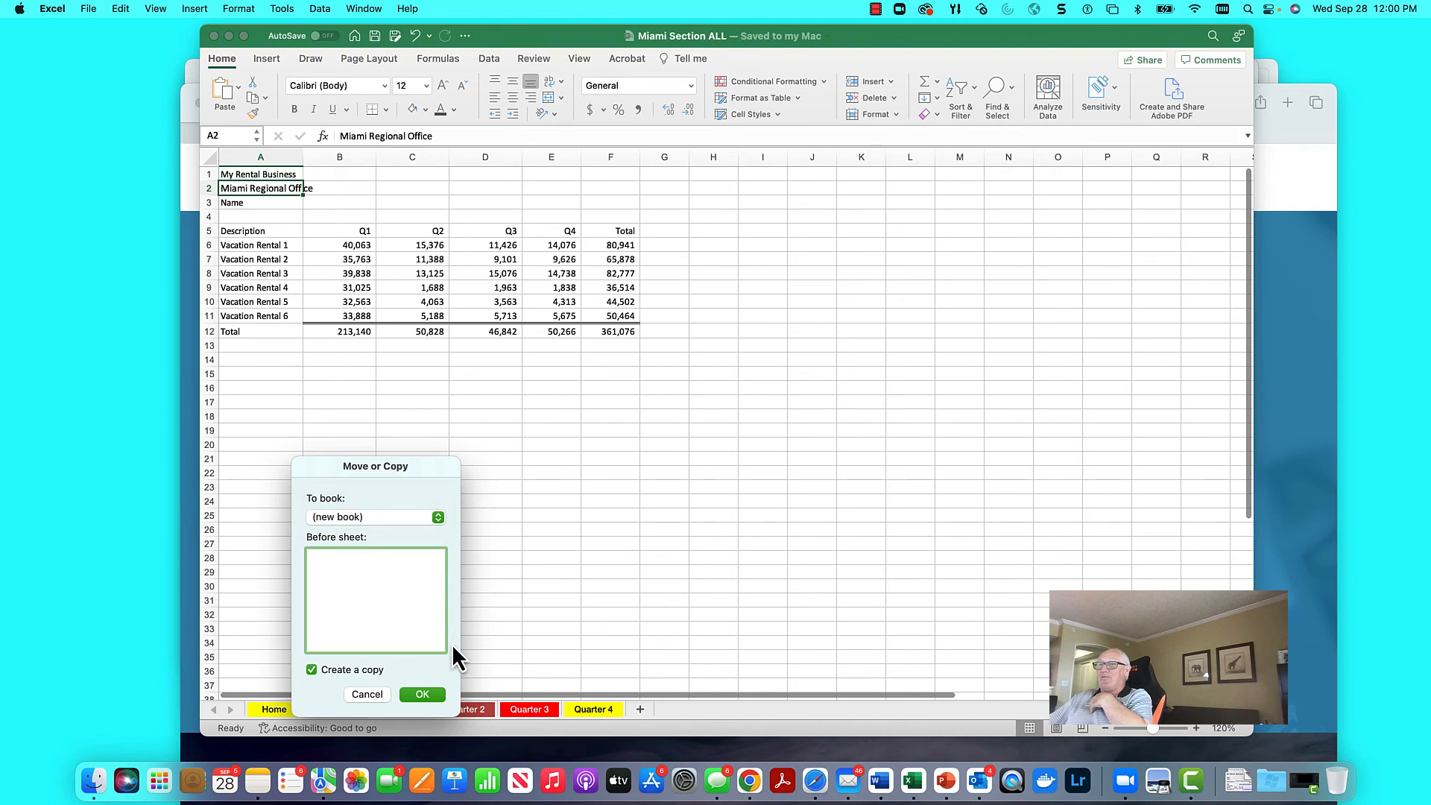
pyautogui.click(422, 694)
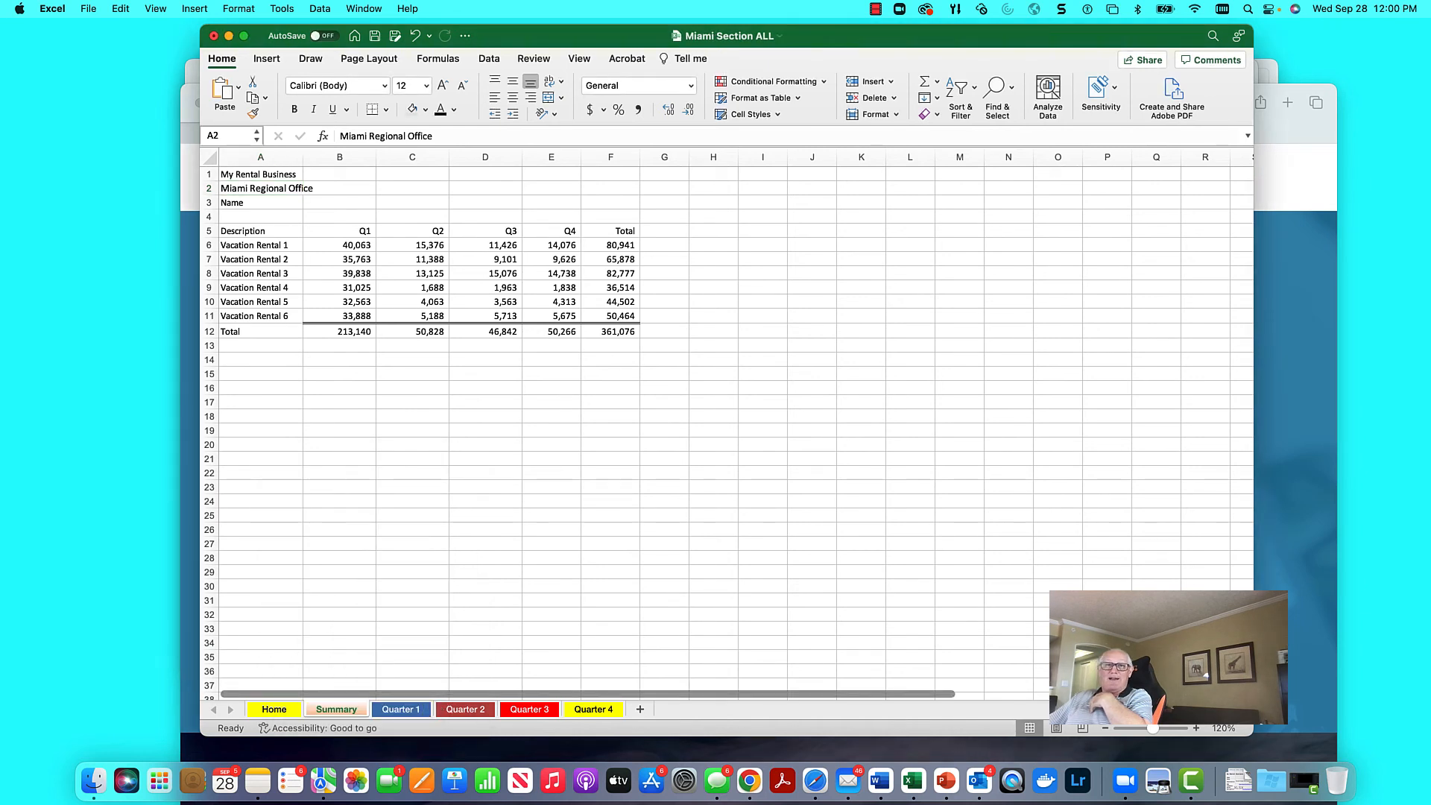
# Step: Save the new workbook as "Consolidated" in the Downloads folder in Excel Workbook (.xlsx) format
pyautogui.moveTo(119, 82); pyautogui.dragTo(984, 65)
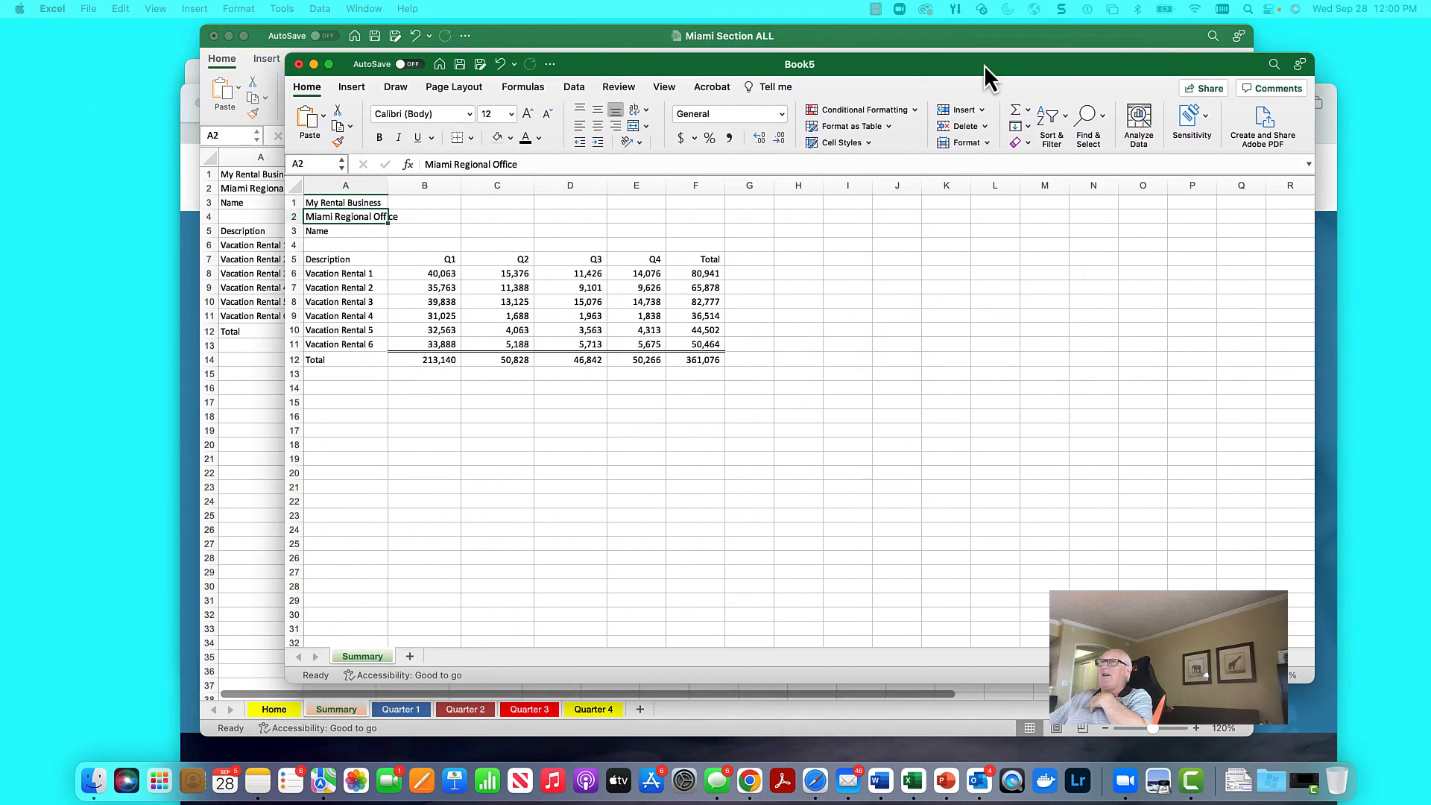
pyautogui.click(89, 9)
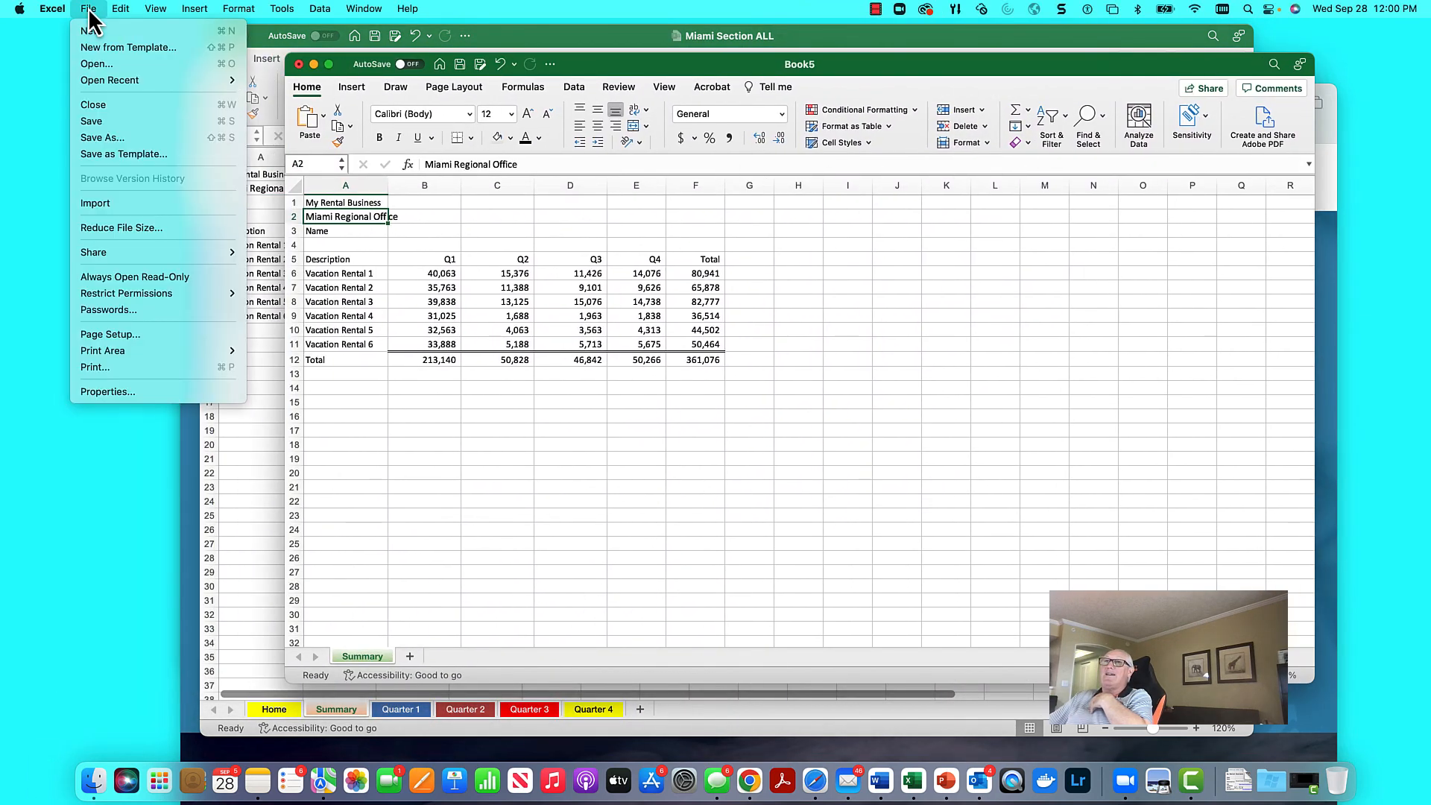
pyautogui.click(121, 138)
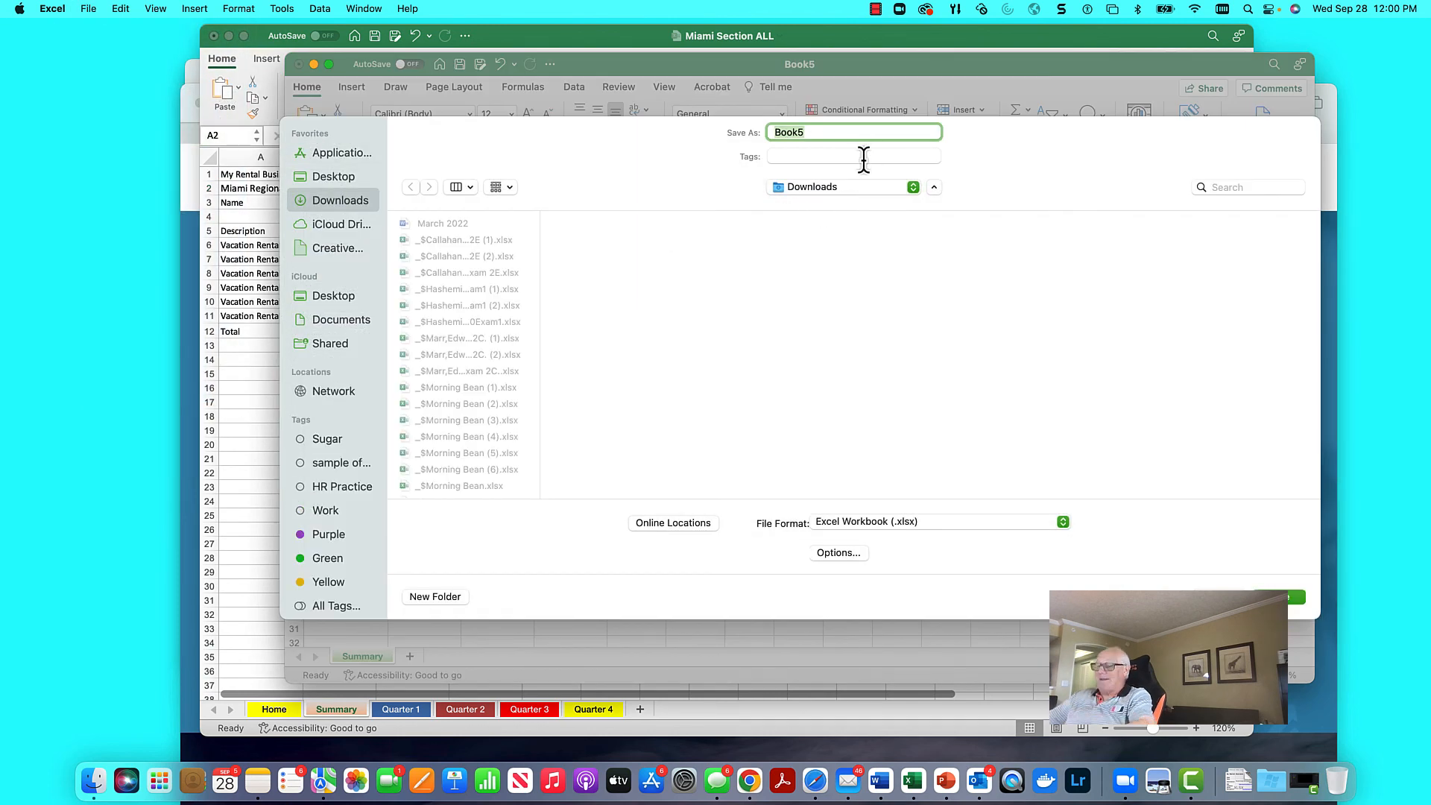
pyautogui.write('Cons')
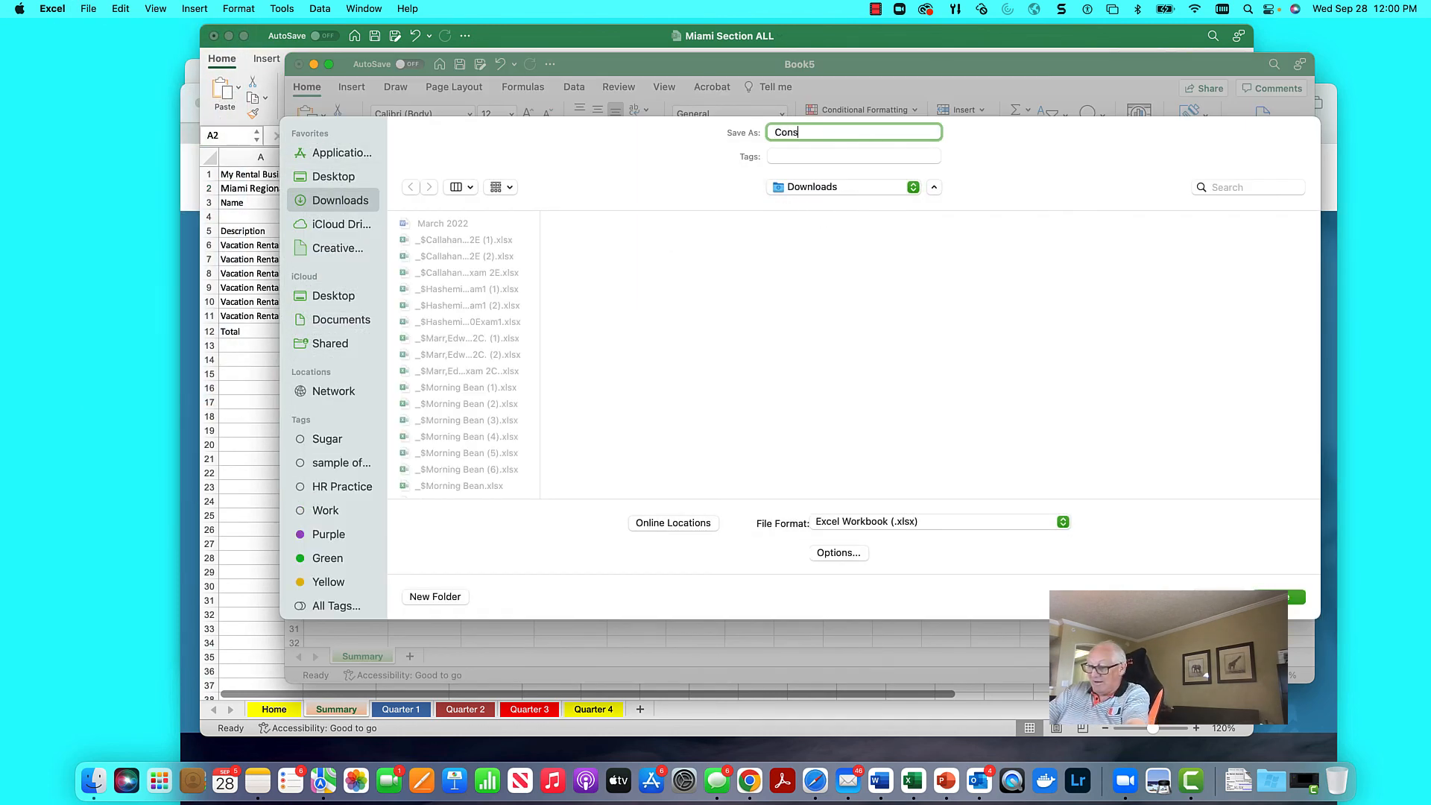
pyautogui.write('olidated')
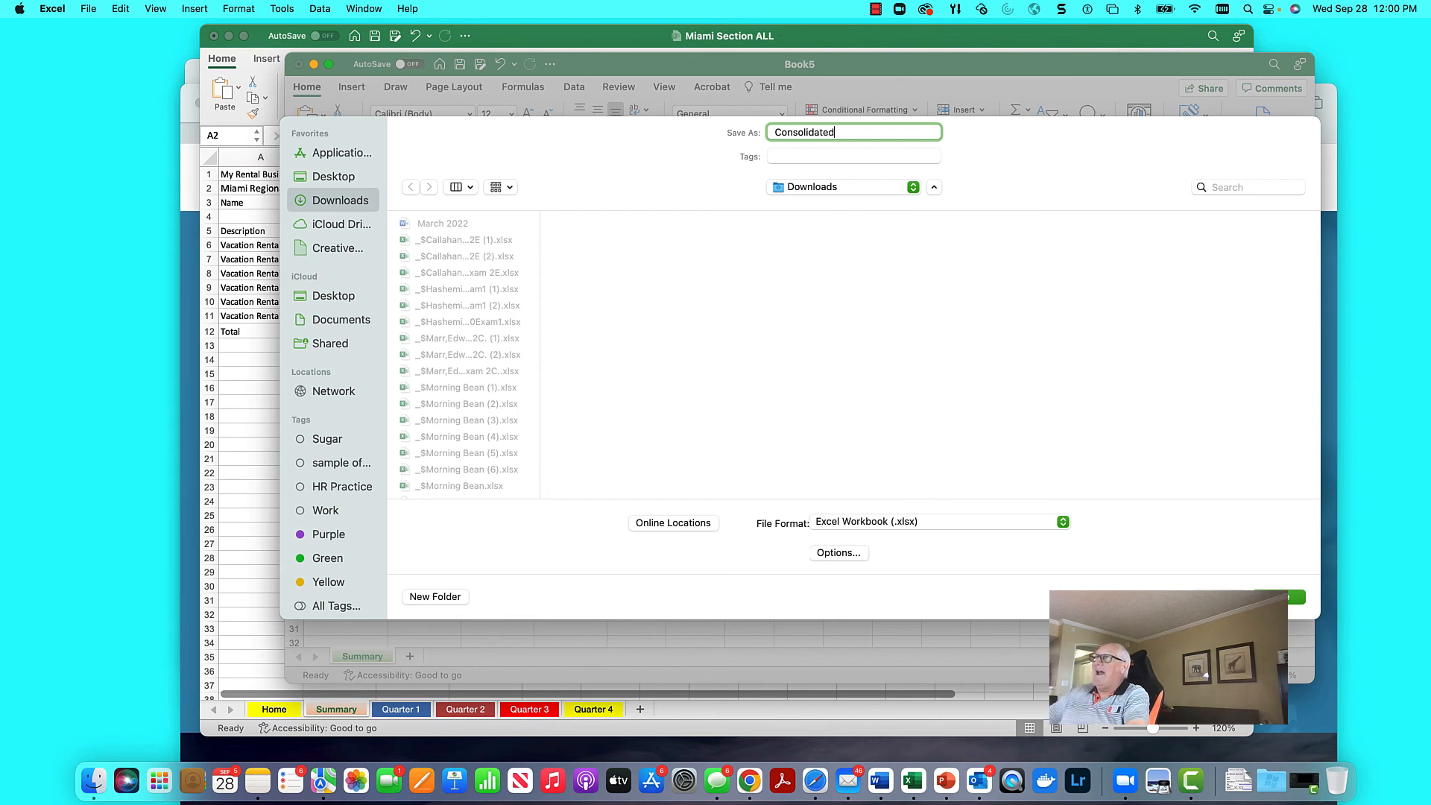
pyautogui.press('Return')
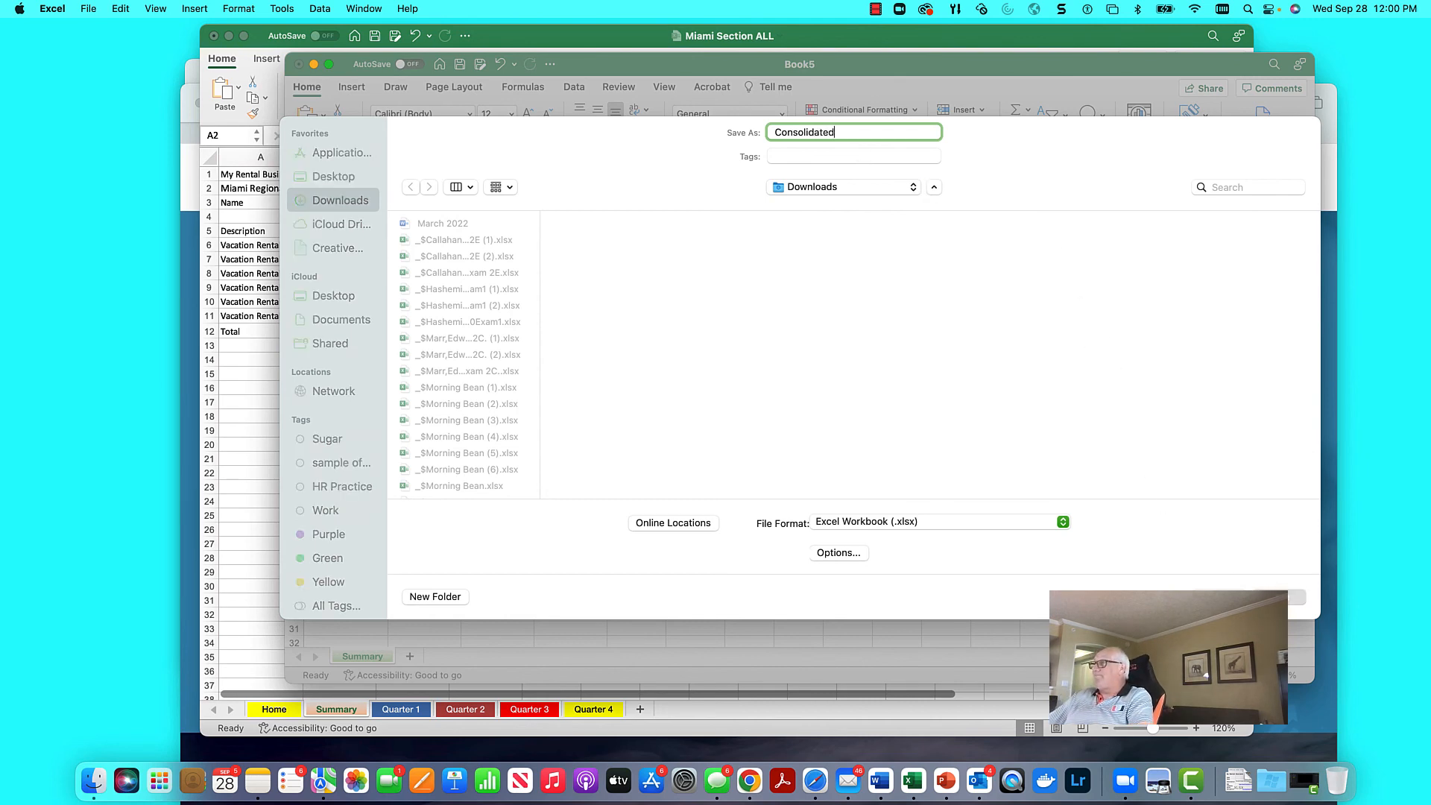
pyautogui.click(843, 449)
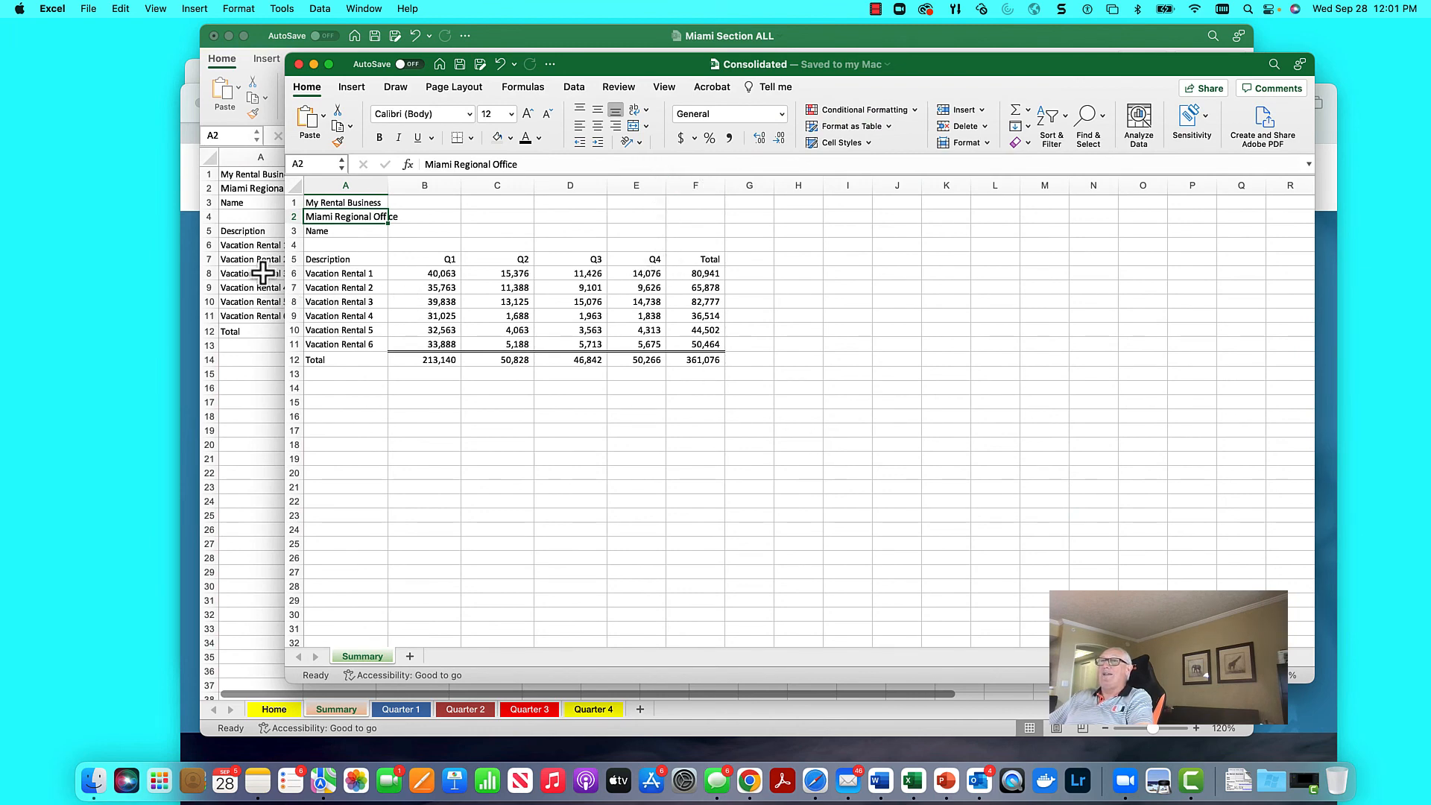
# Step: Return to the Miami Section ALL workbook and set Vacation Rental 1's January value in Quarter 1 cell B6 to 40000
pyautogui.click(237, 251)
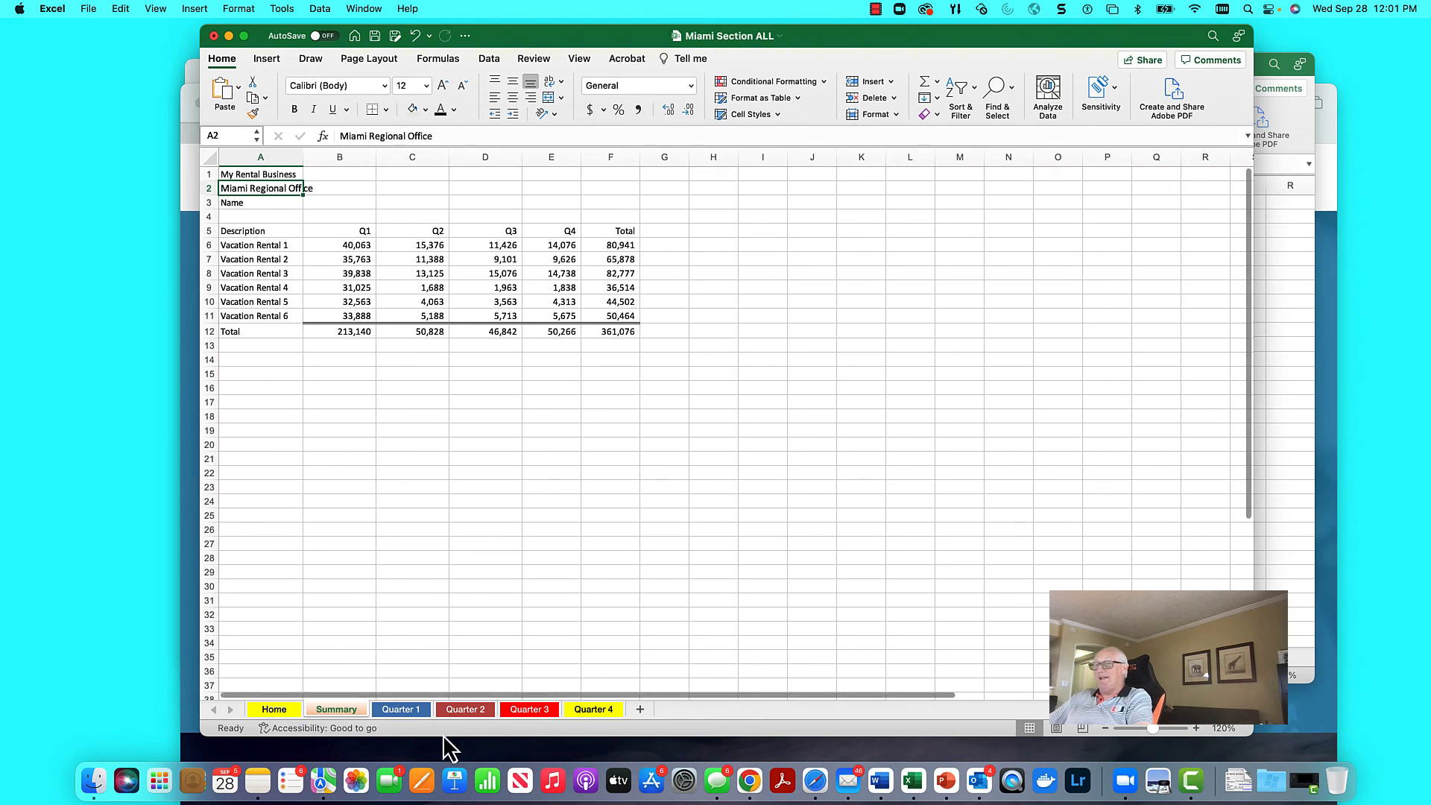
pyautogui.click(382, 712)
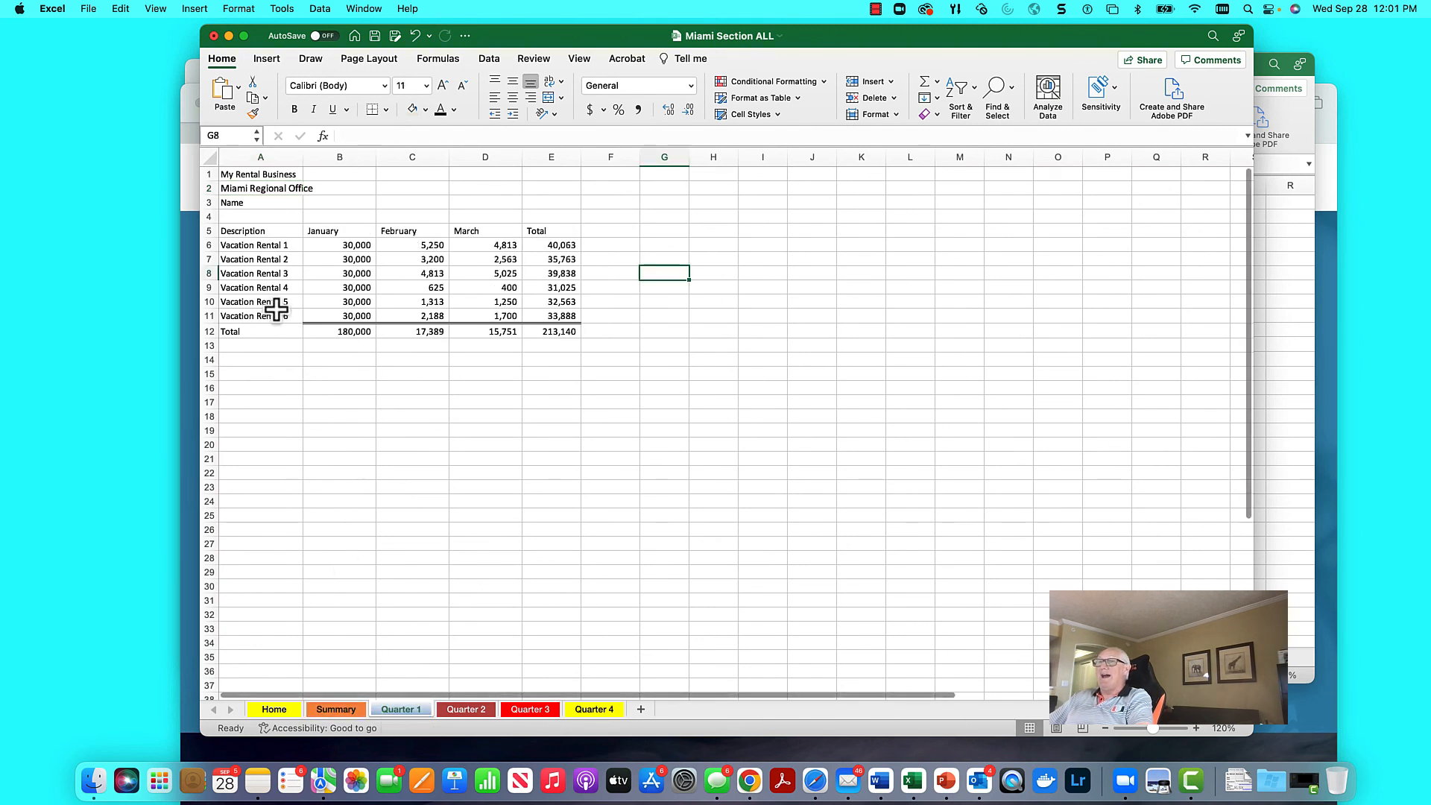
pyautogui.click(344, 248)
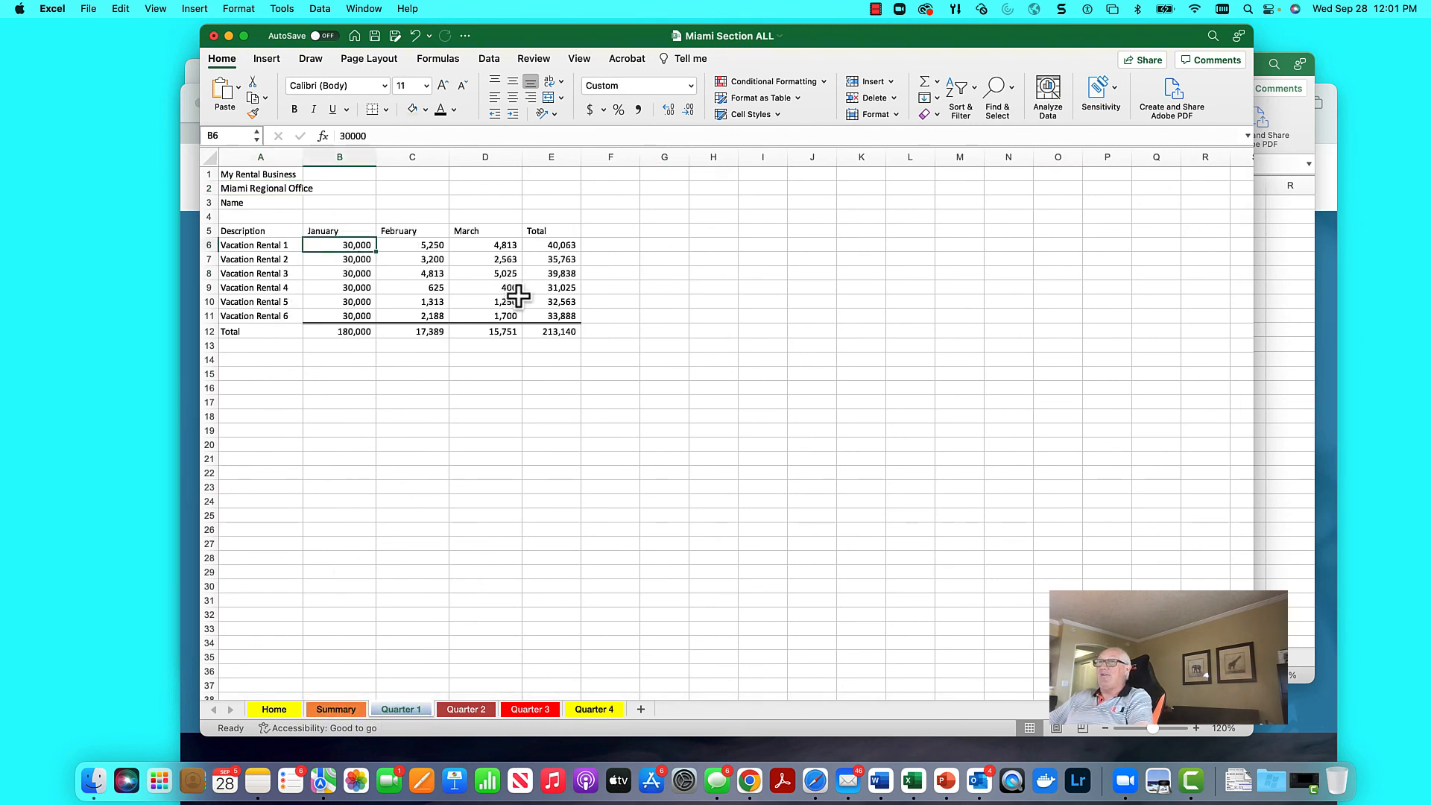
pyautogui.write('4000')
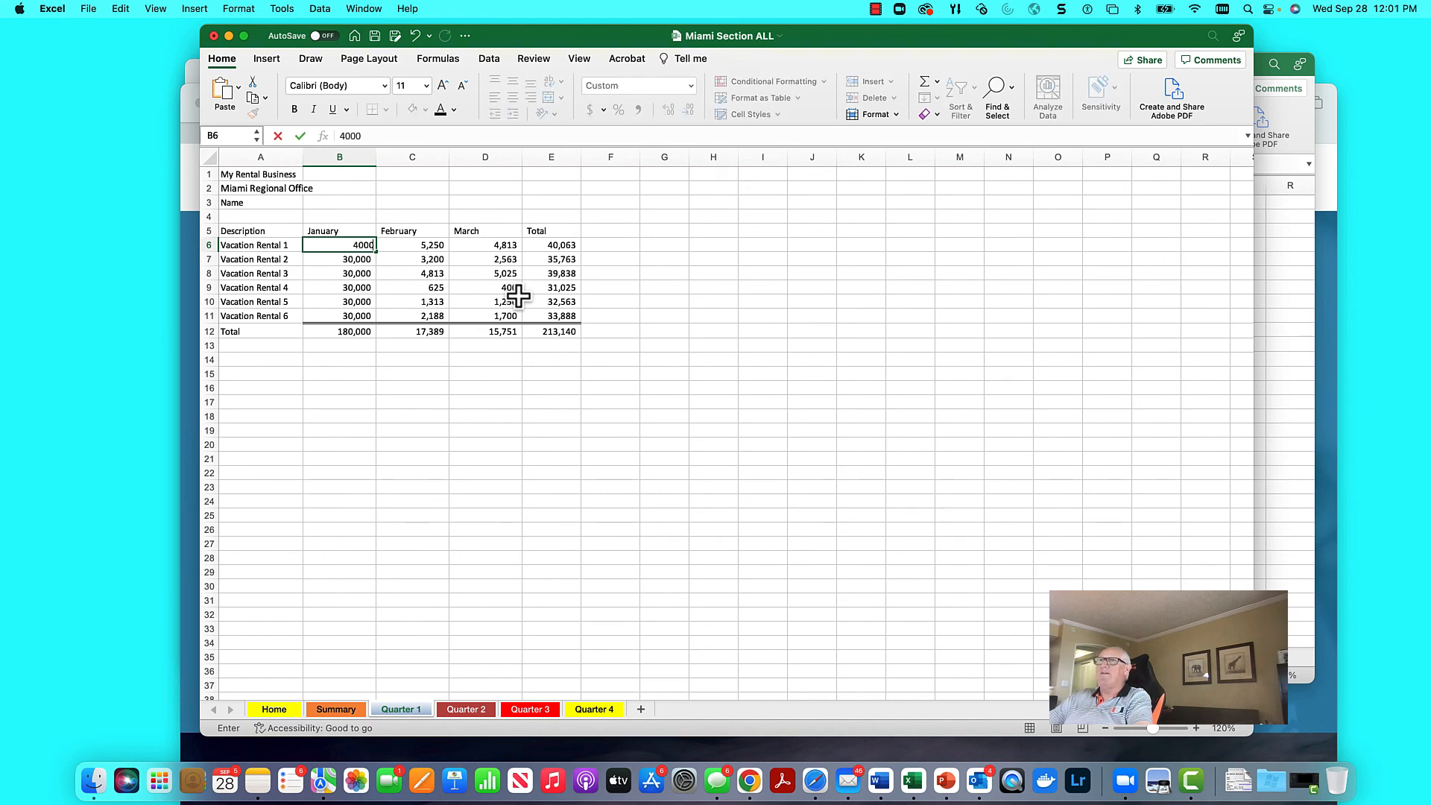
pyautogui.press('Return')
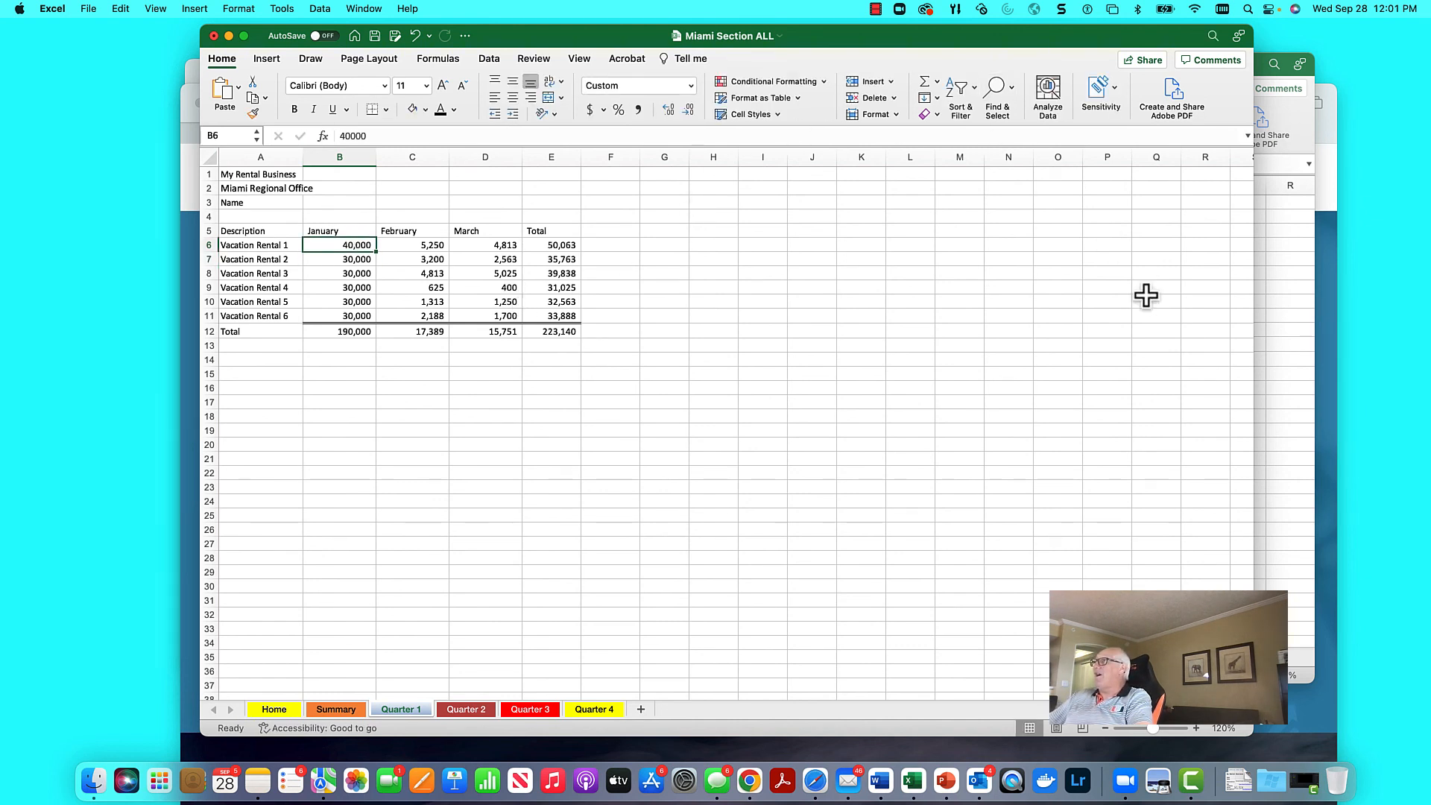
# Step: Switch to the Consolidated workbook and inspect the formula in Vacation Rental 1's Q1 cell, B6
pyautogui.click(1281, 299)
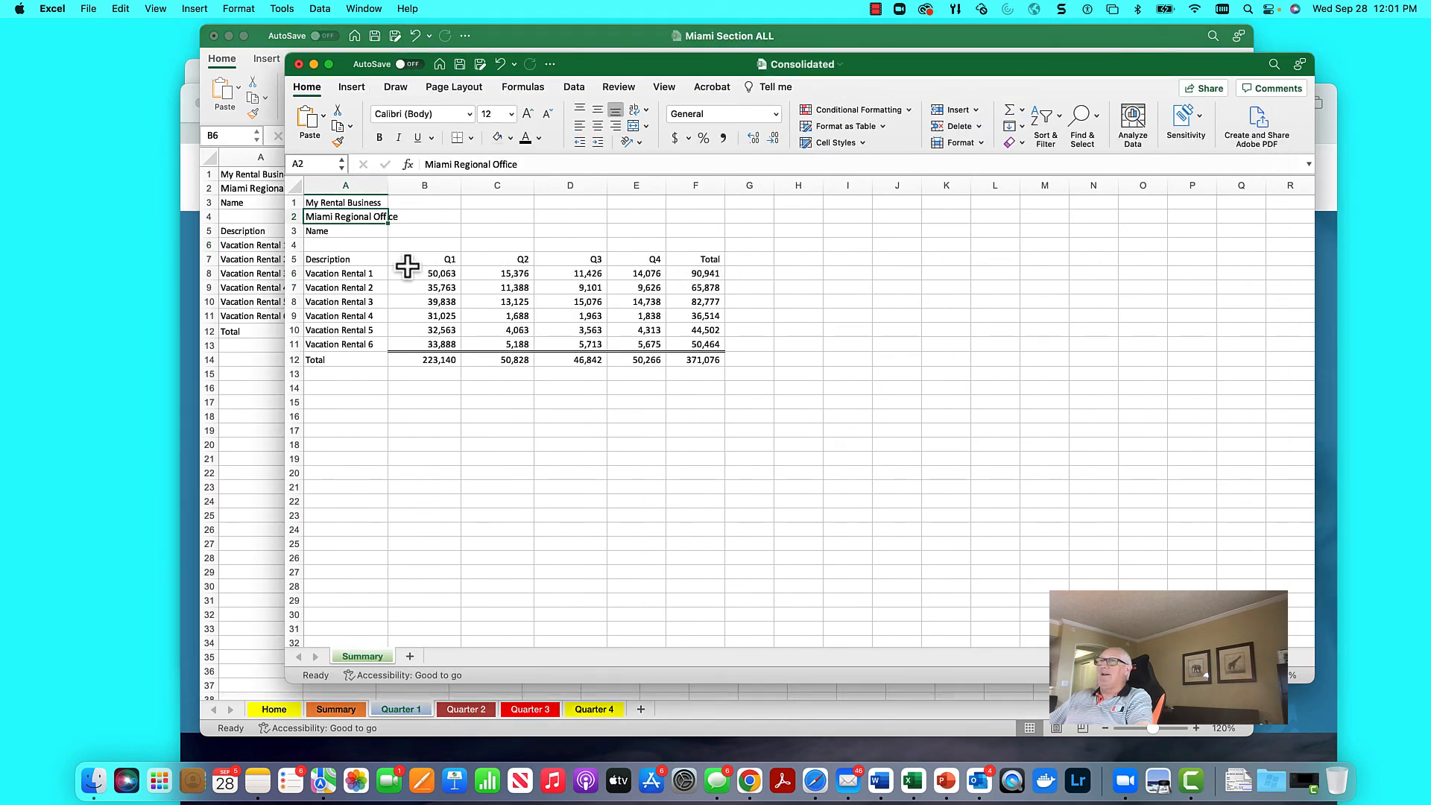
pyautogui.click(422, 285)
pyautogui.click(423, 274)
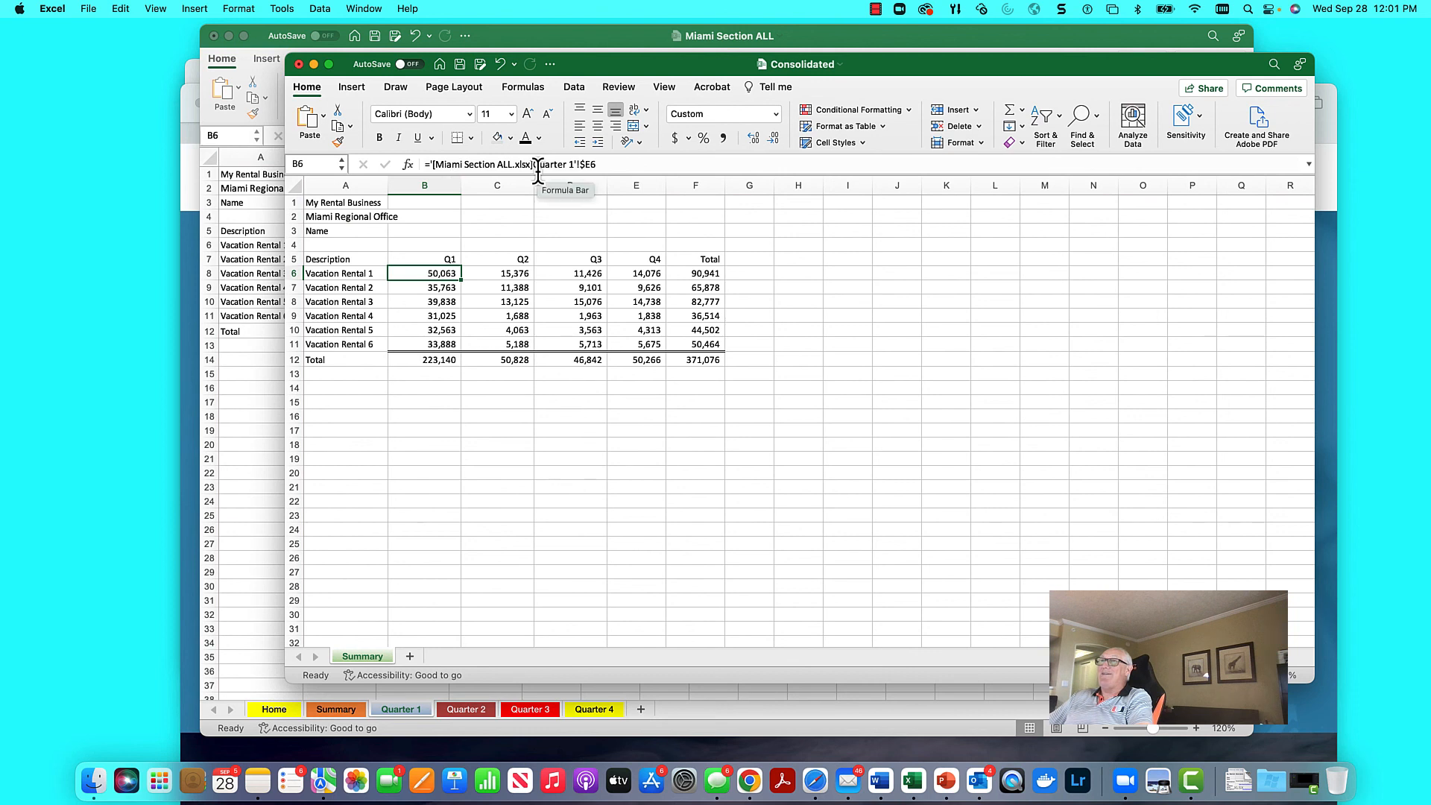
# Step: Rename the Consolidated workbook's Summary sheet as "Miami" and return to the Miami Section ALL workbook
pyautogui.rightClick(374, 655)
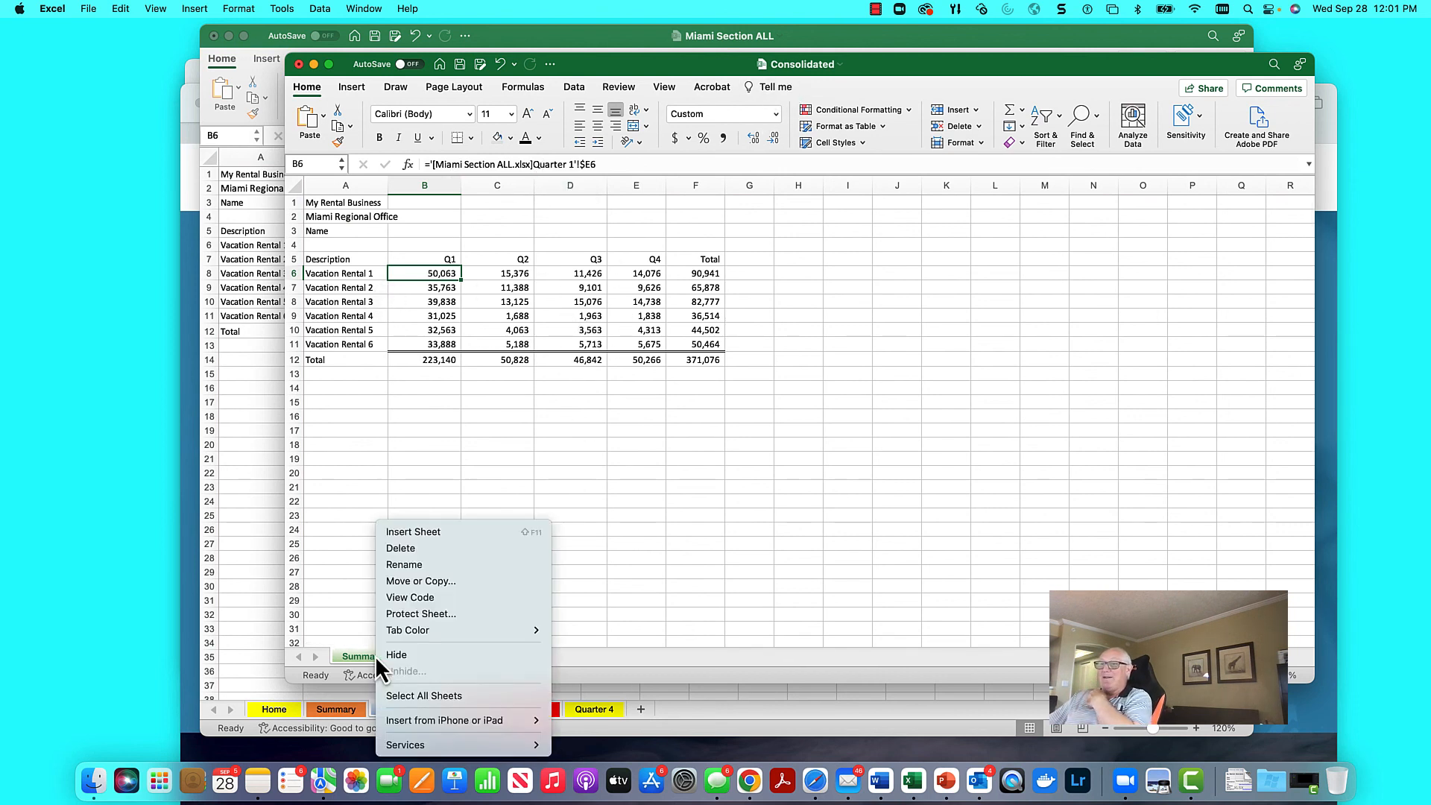
pyautogui.click(423, 570)
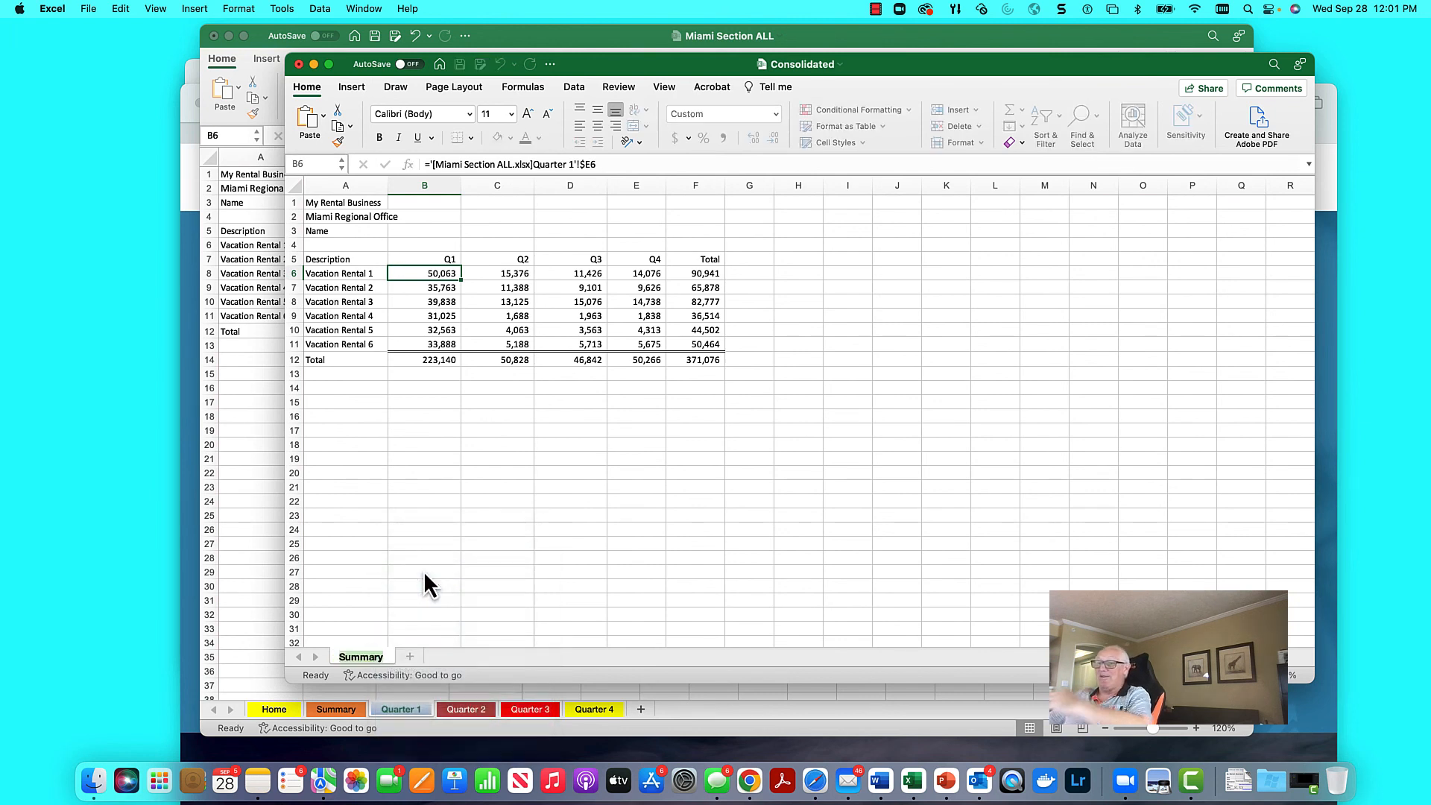
pyautogui.write('Miami')
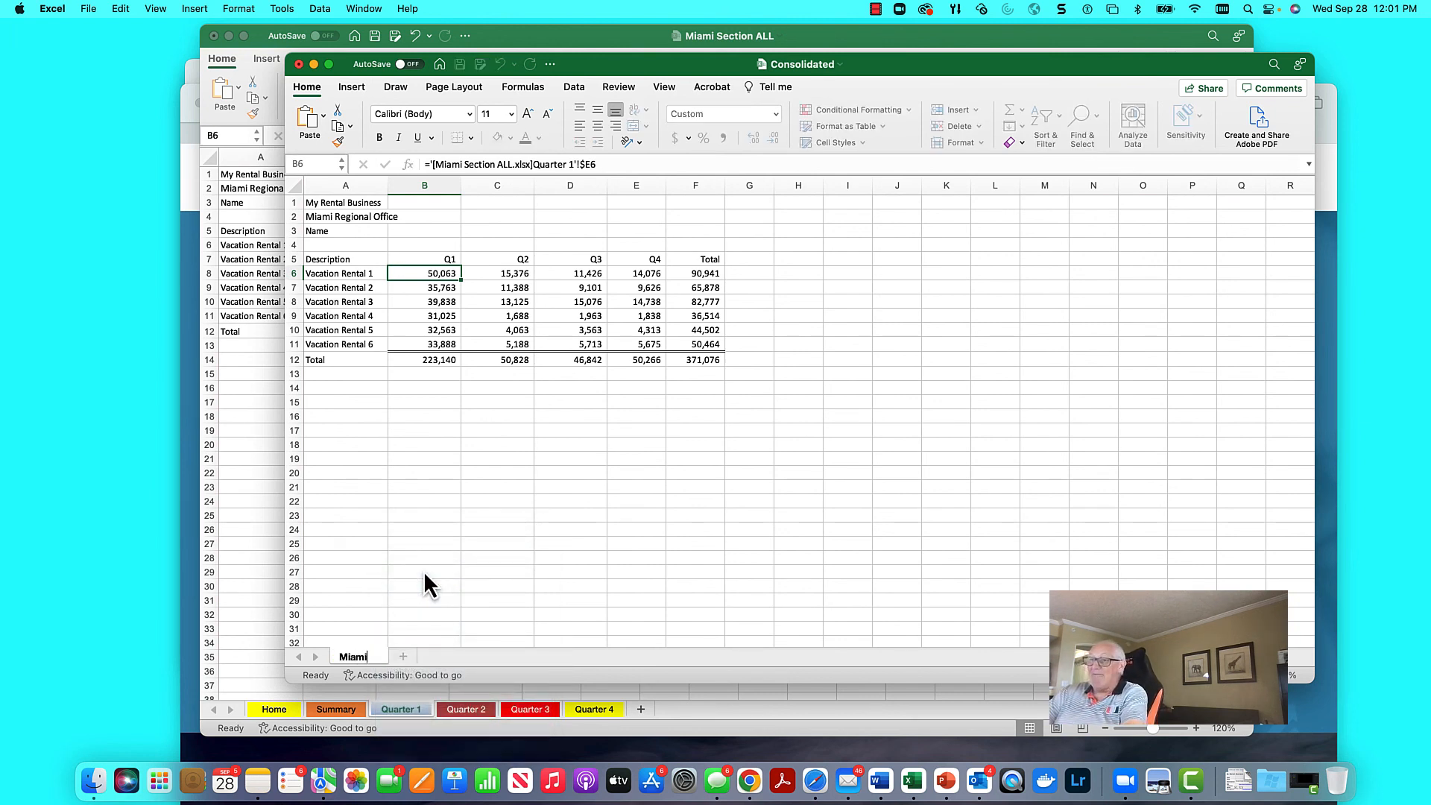
pyautogui.press('Return')
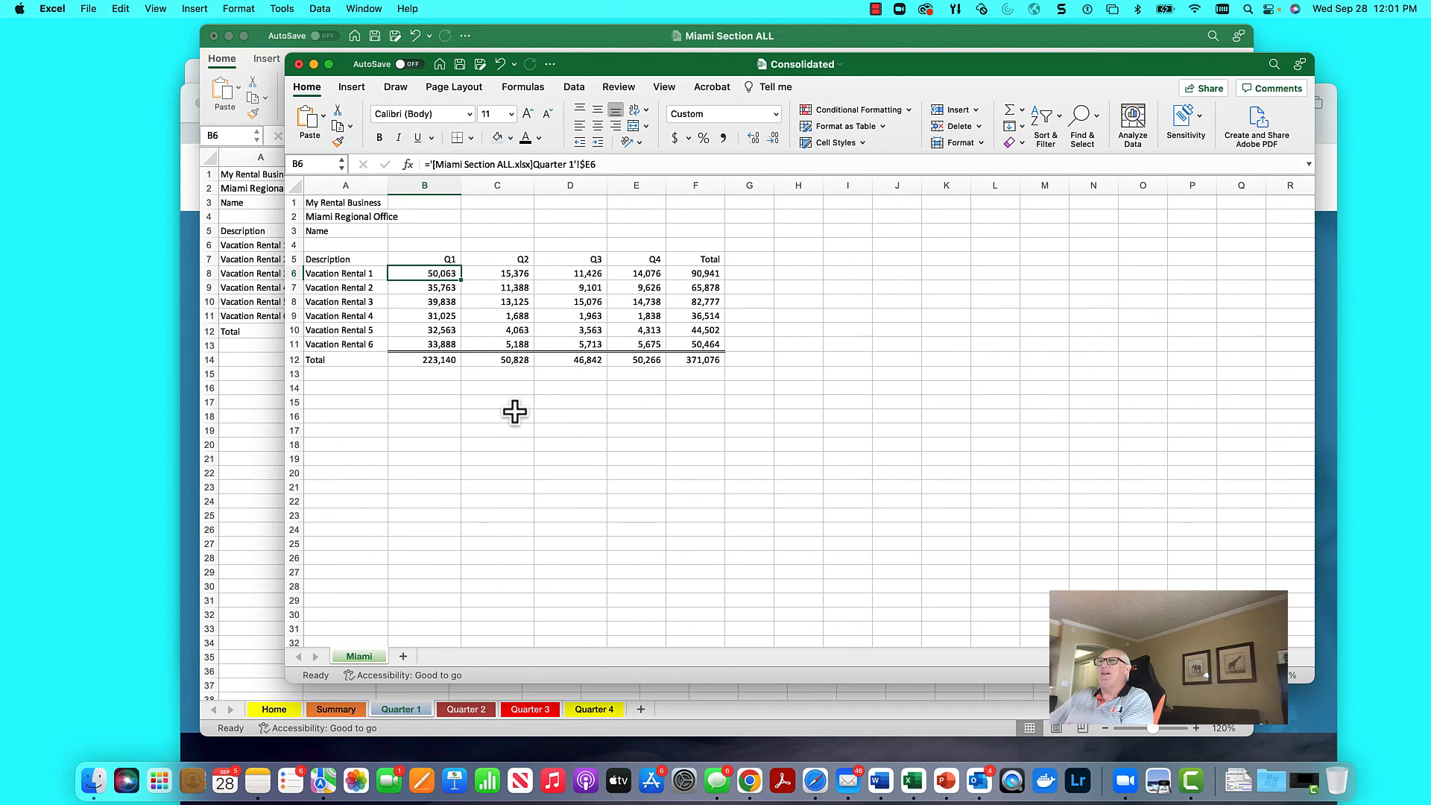
pyautogui.click(268, 339)
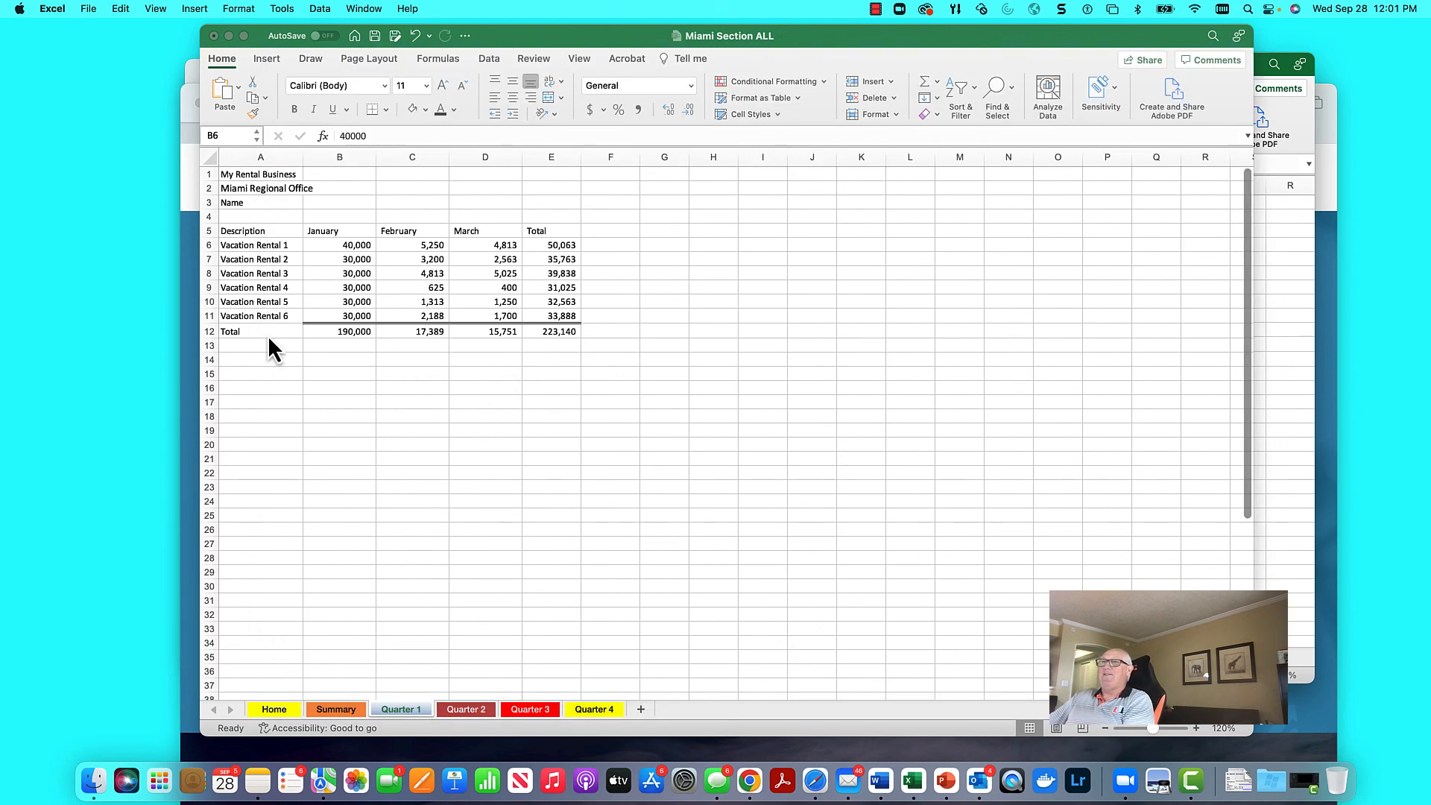